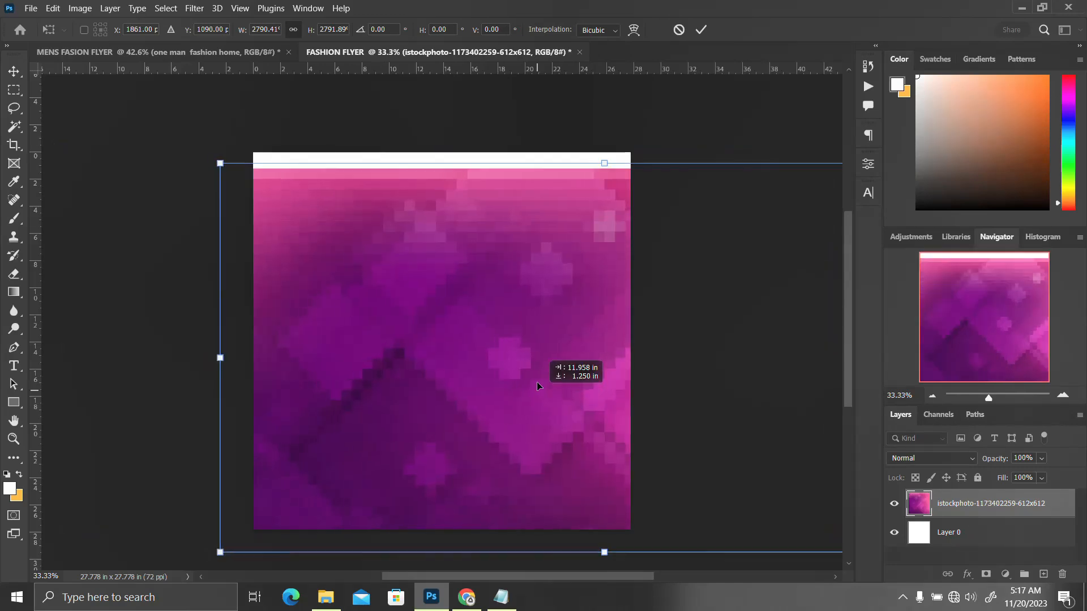
Commit the purple background image's placement and add a Brightness/Contrast adjustment above it with brightness -47.
key(Return)
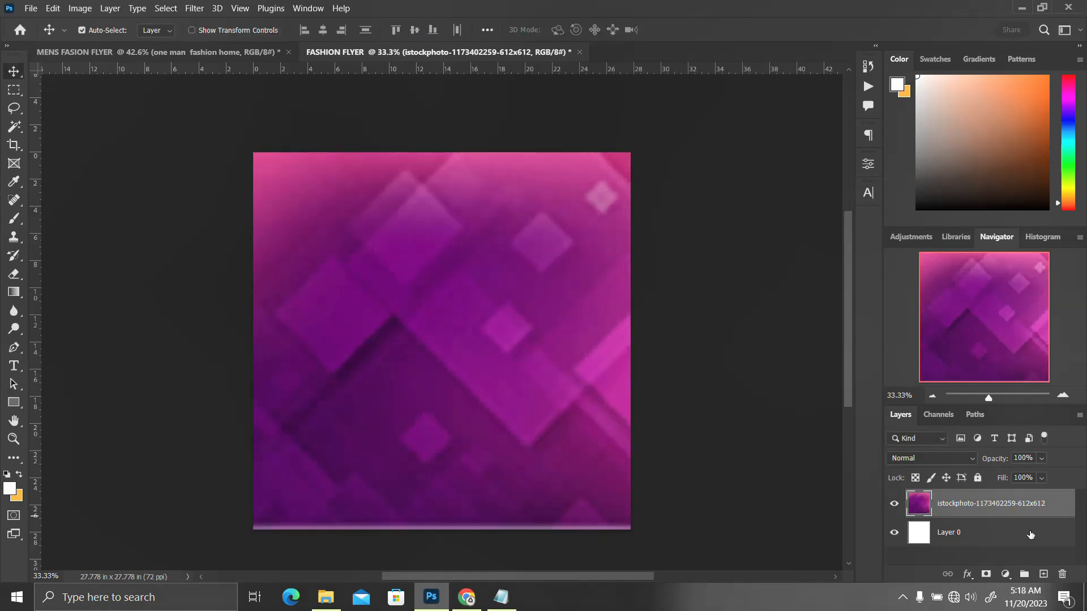
click(1005, 573)
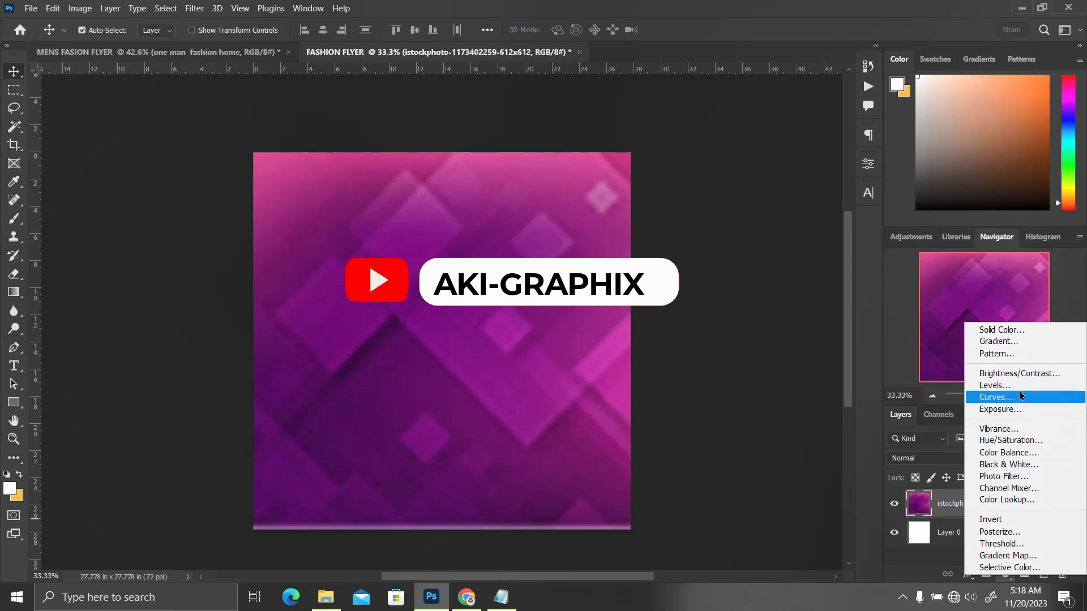
click(1019, 374)
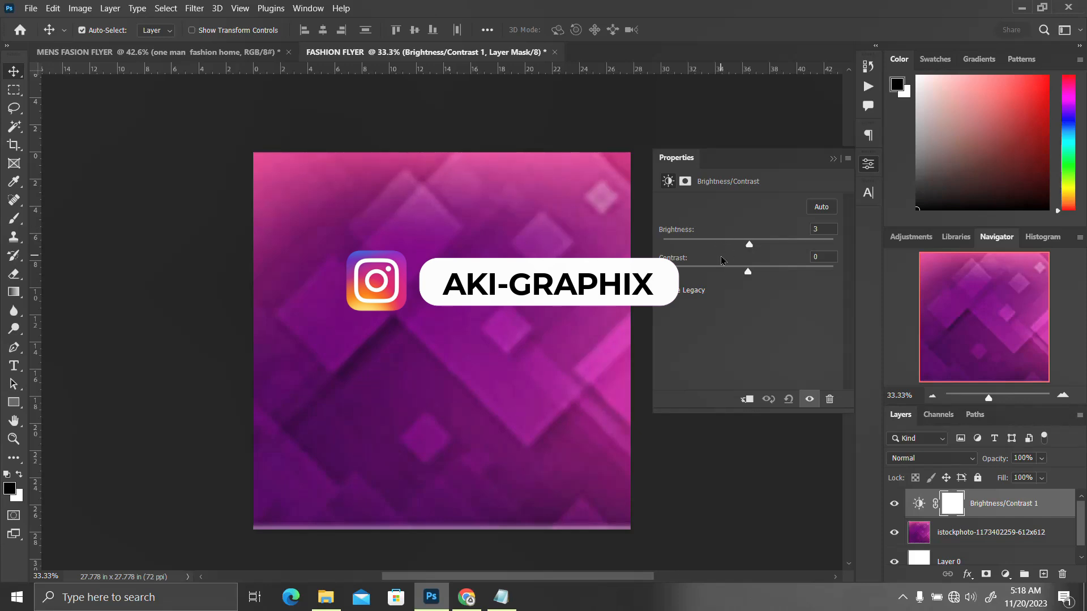
click(721, 256)
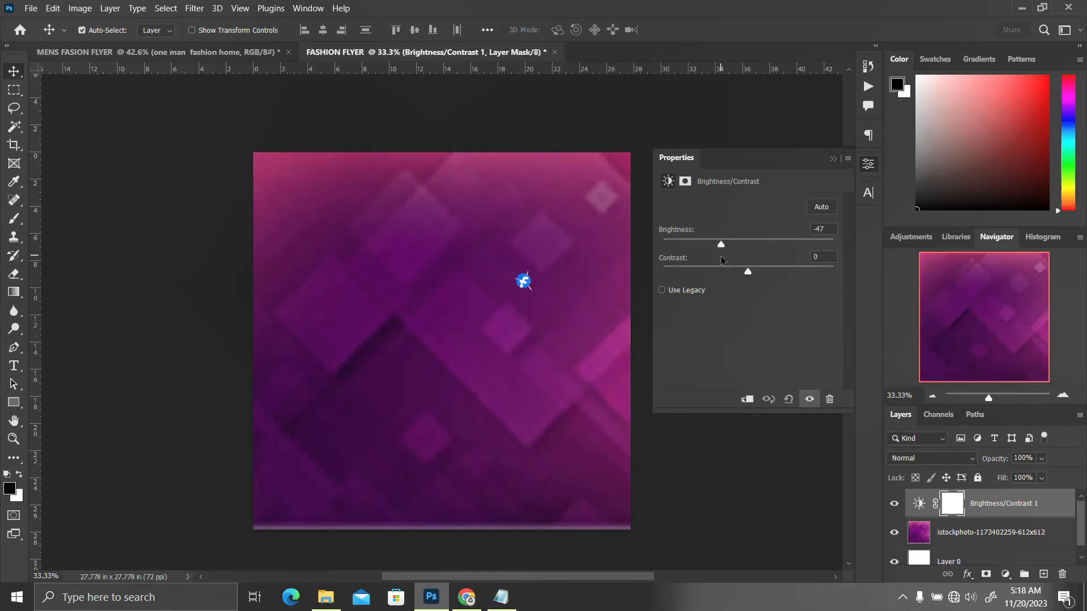
click(868, 164)
Add a Hue/Saturation adjustment layer above the background with the hue set to +1.
click(1005, 574)
click(1008, 437)
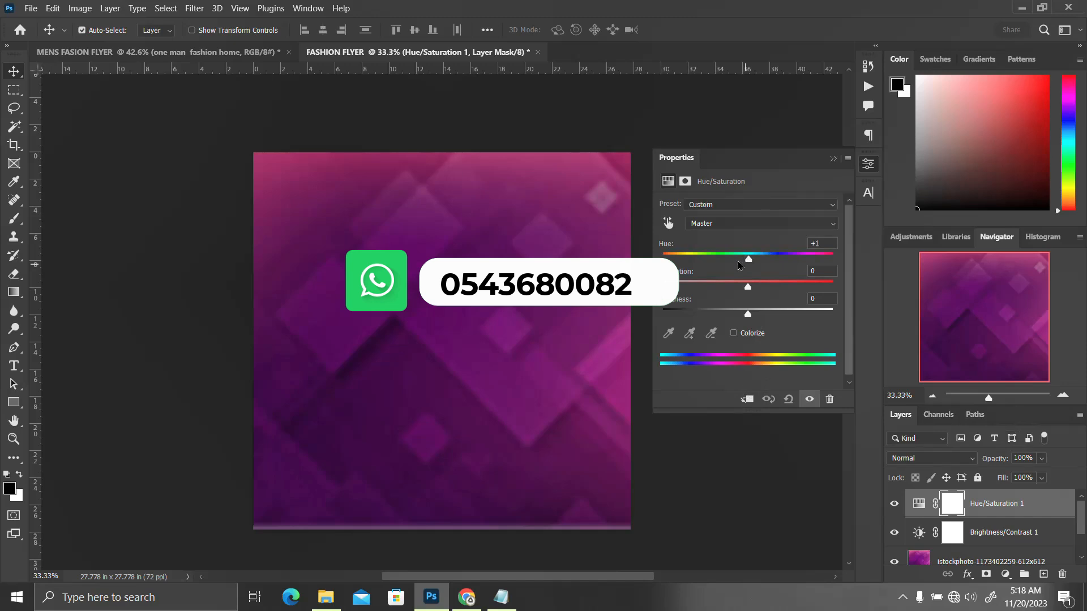
click(737, 262)
drag(745, 265, 748, 262)
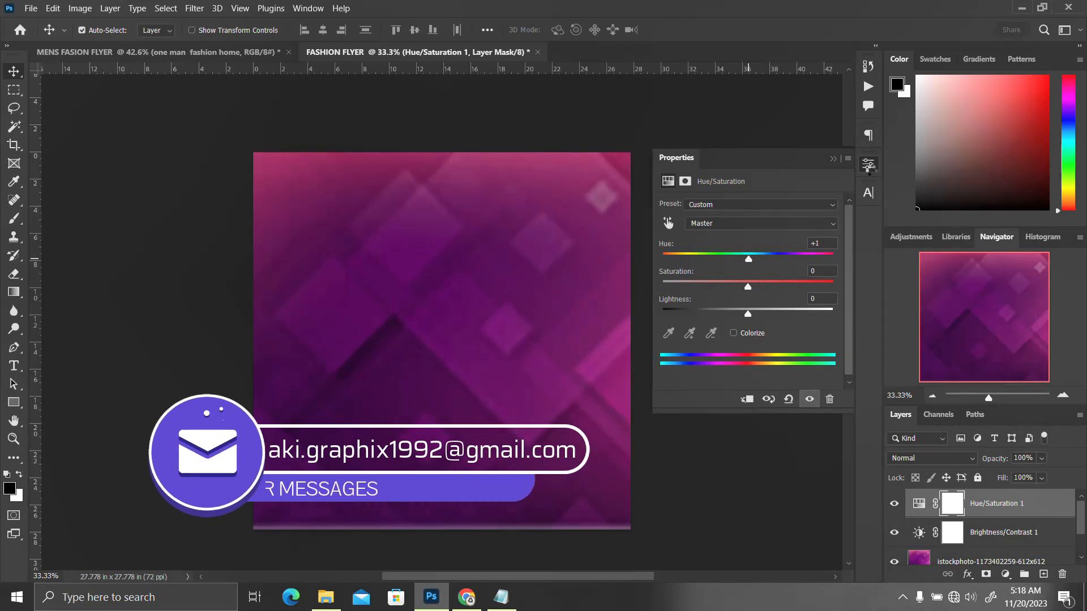
click(868, 164)
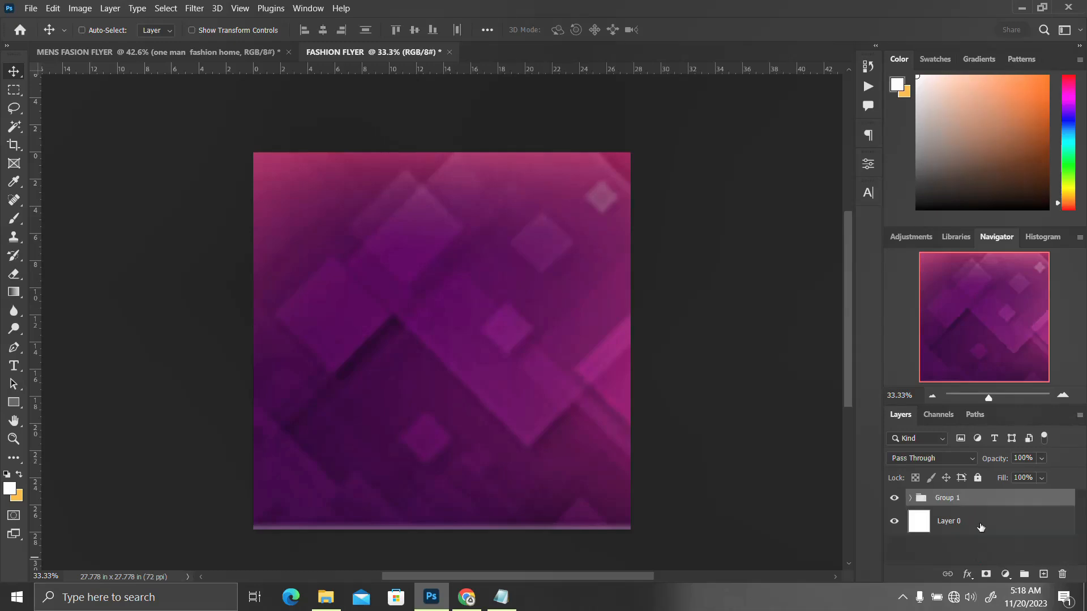
Move the white Layer 0 into Group 1 and delete it, then collapse the group.
drag(956, 521, 949, 504)
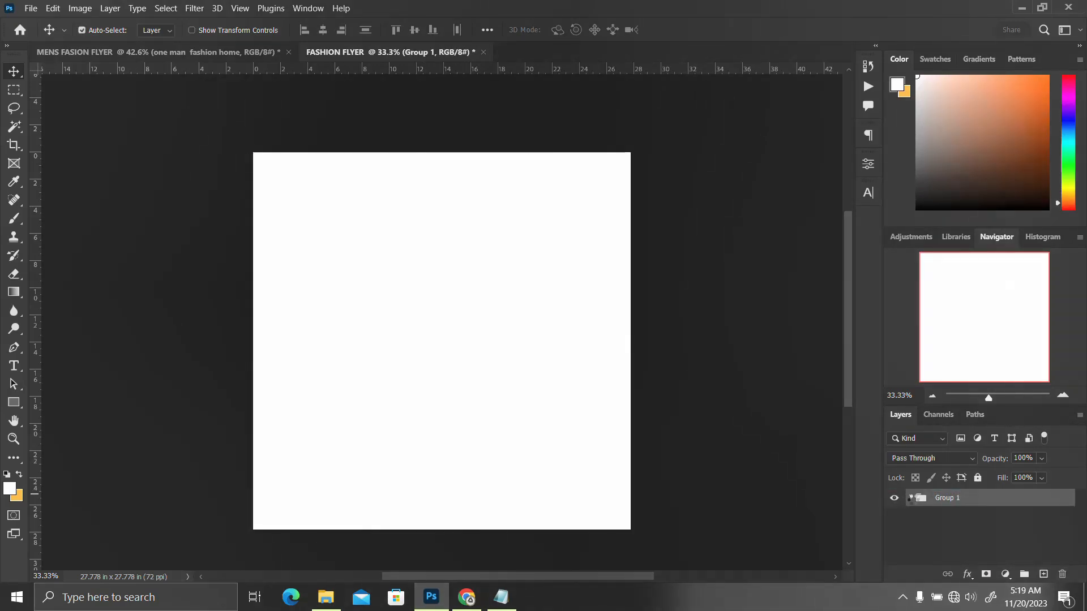
click(911, 498)
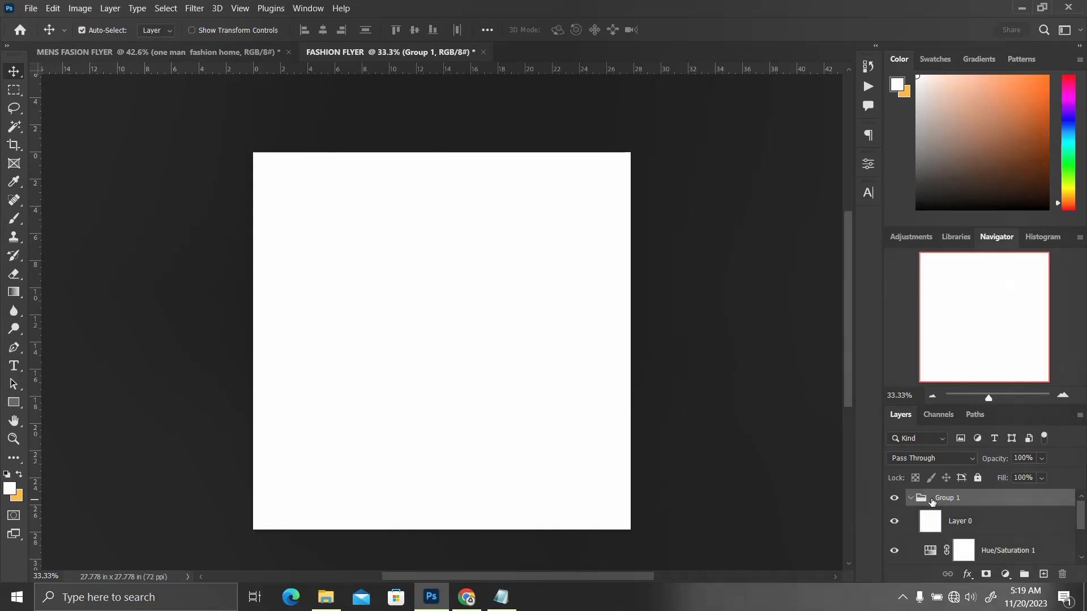
scroll(968, 522, down, 2)
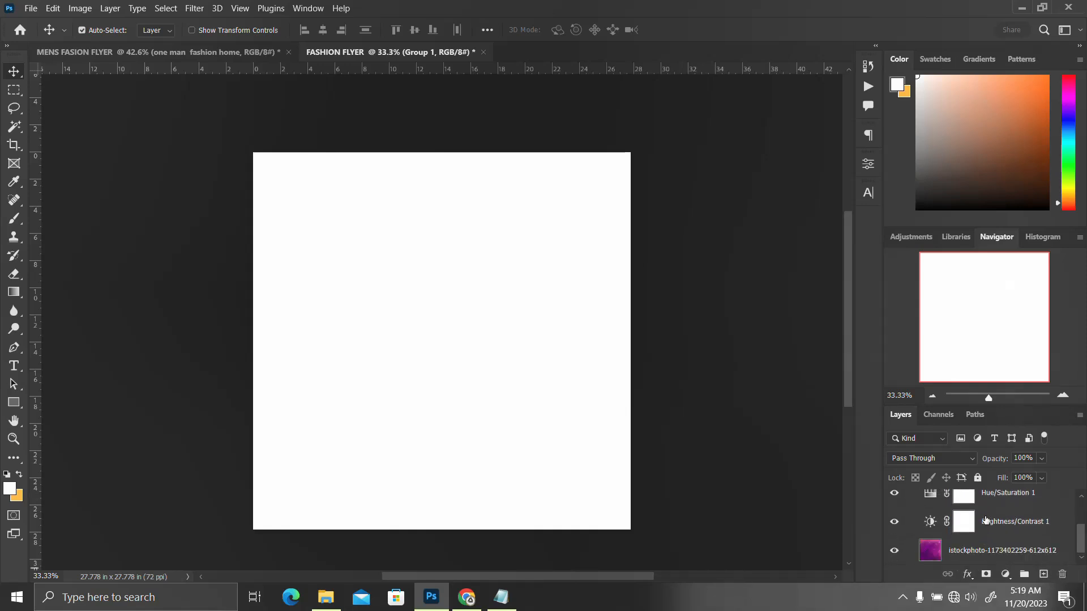
scroll(975, 529, up, 1)
click(972, 516)
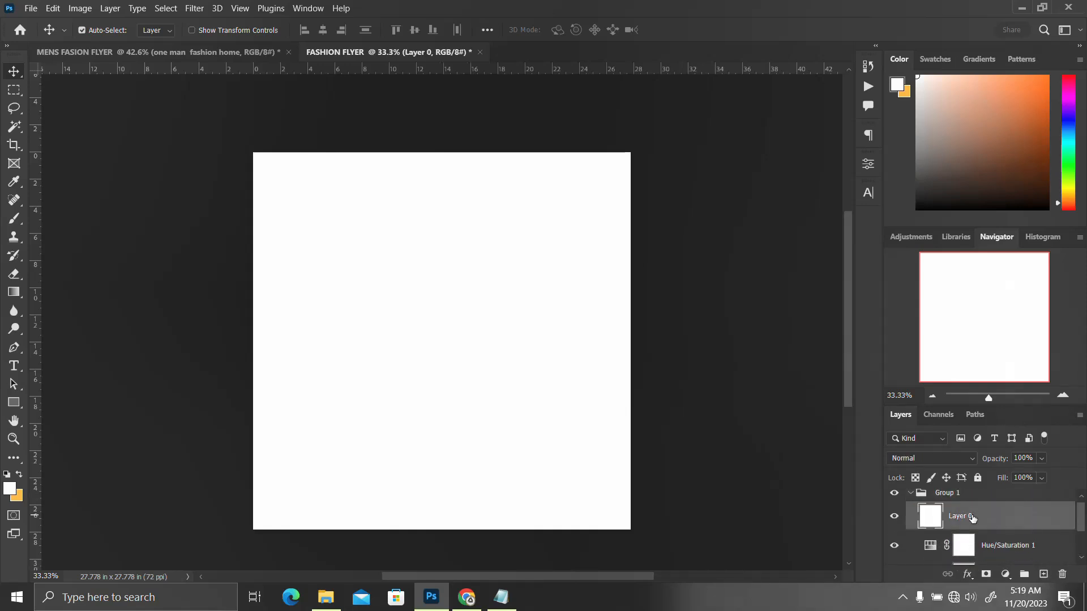
key(Delete)
click(910, 493)
click(936, 498)
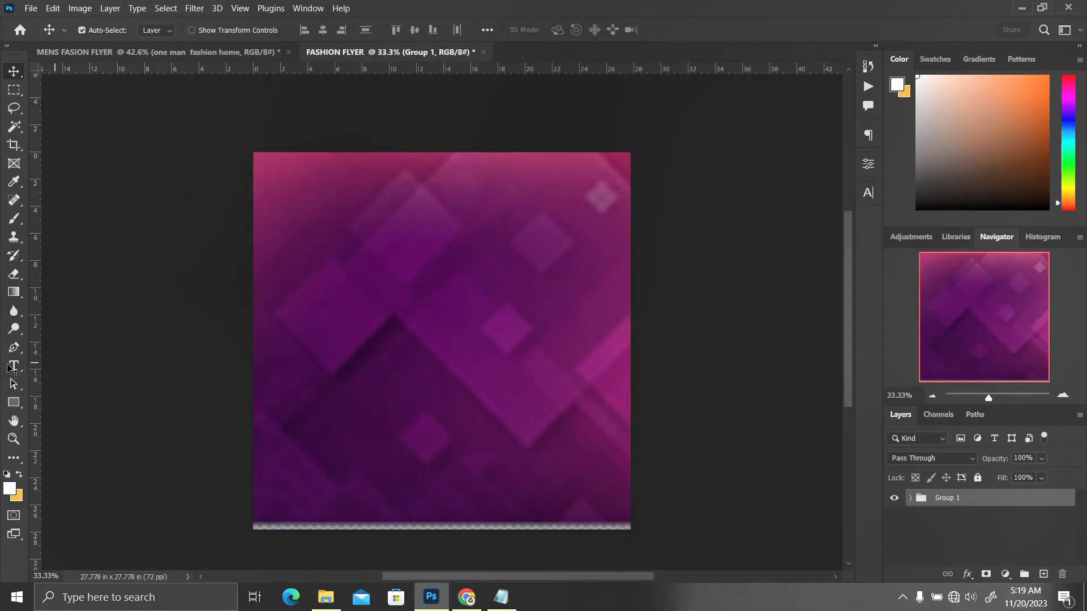
Draw a full-height rectangle about 571 × 2123 px along the canvas's left edge and fill it with yellow-orange.
right_click(13, 402)
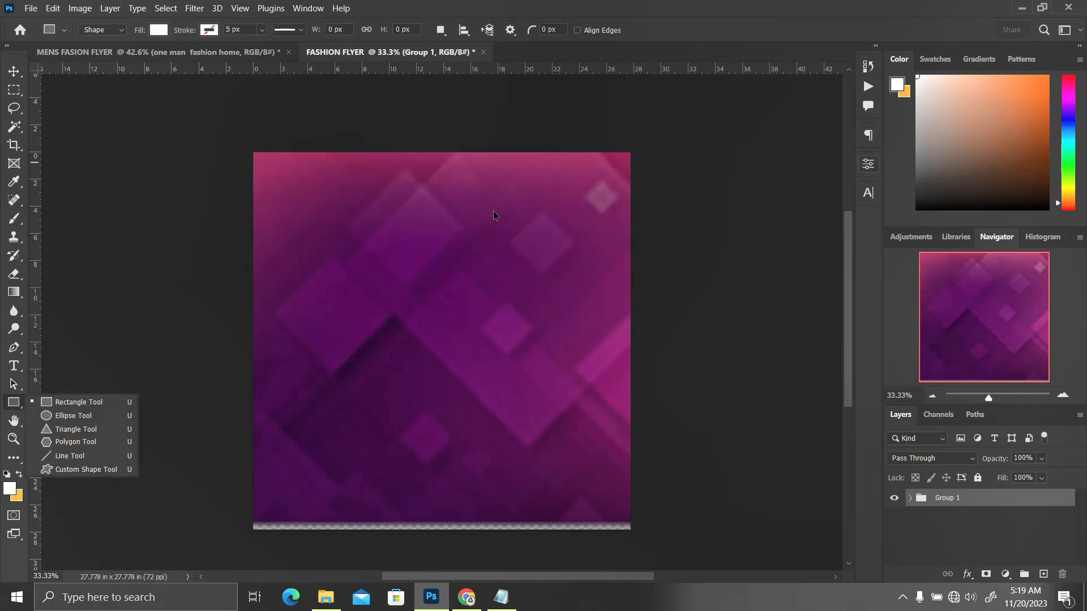
click(76, 401)
drag(251, 142, 358, 542)
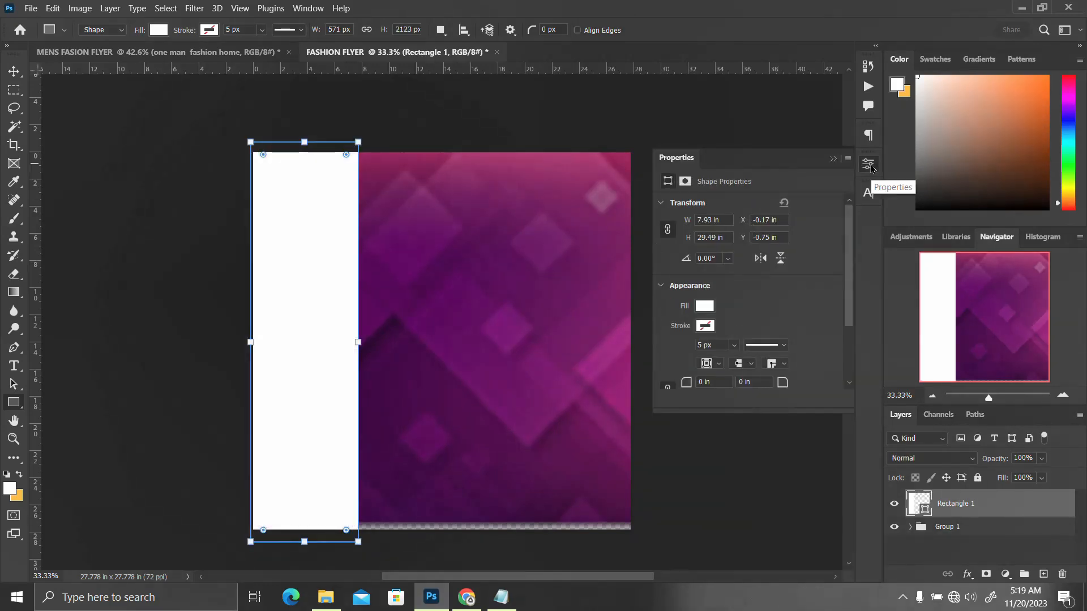
click(703, 309)
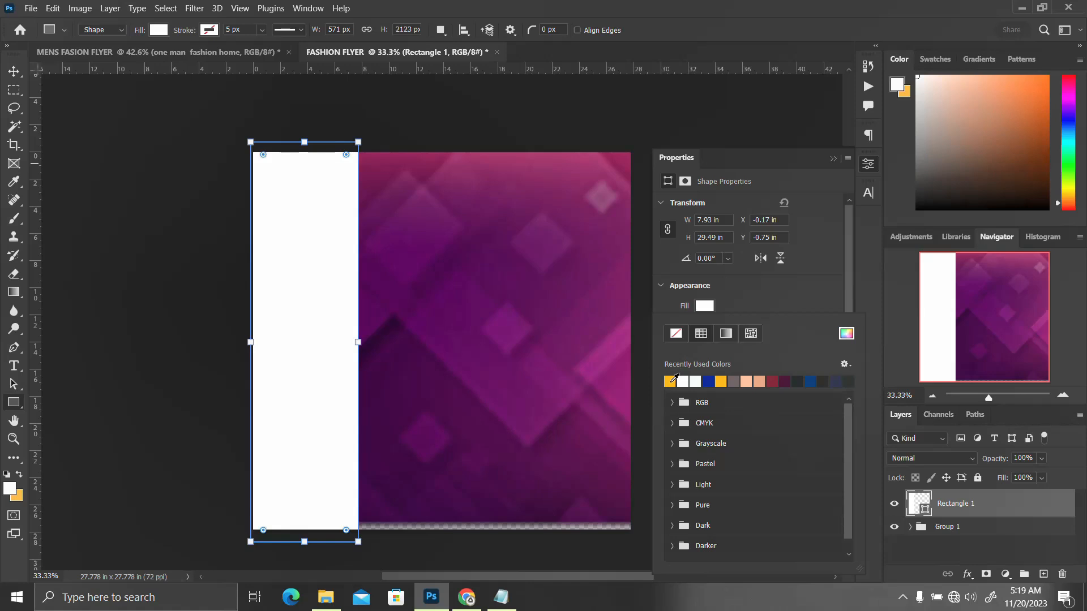
click(670, 380)
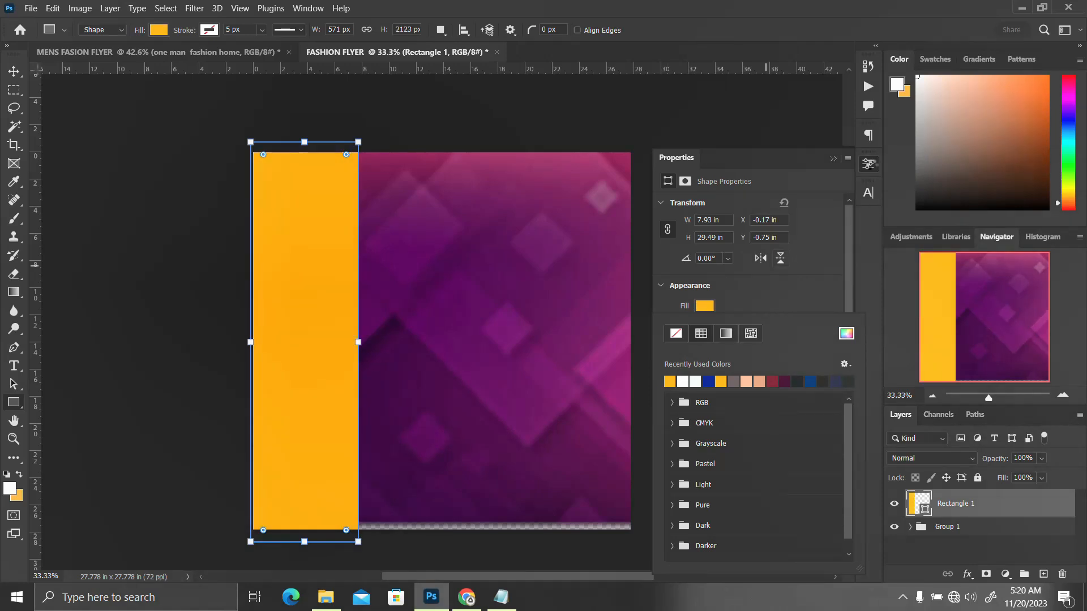
click(205, 177)
Duplicate the yellow-orange rectangle layer and recolour the lower rectangle, Rectangle 1, dark blue.
click(14, 71)
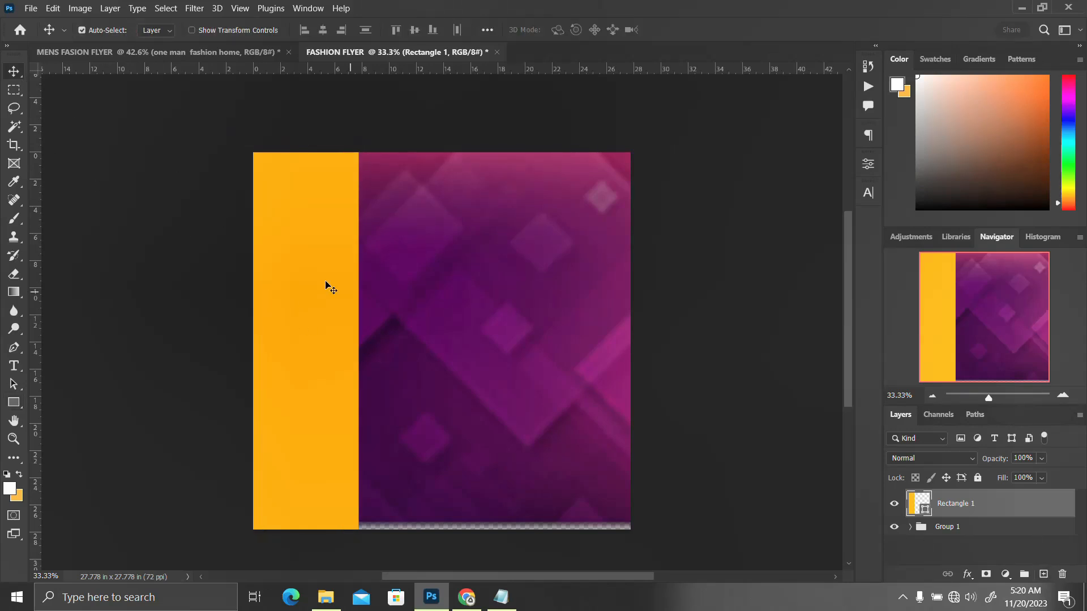
key(ctrl+j)
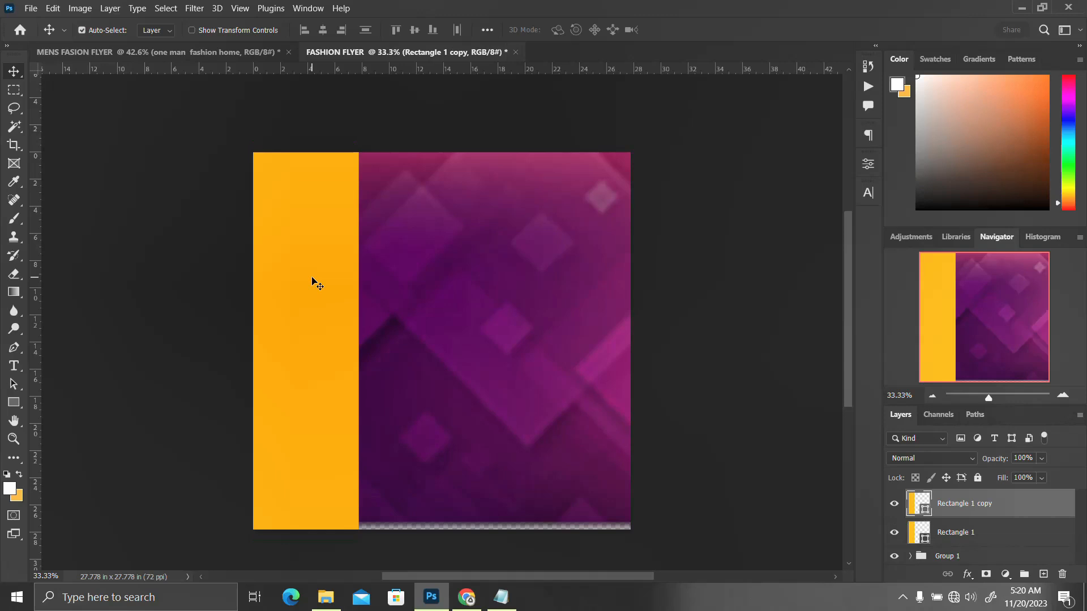
click(973, 537)
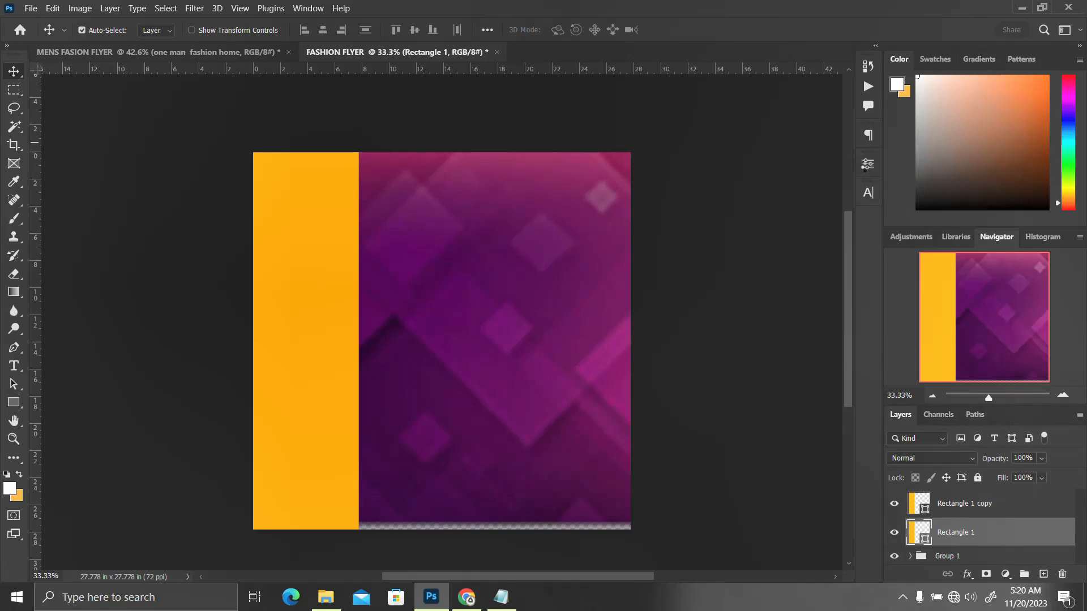
click(868, 164)
click(704, 310)
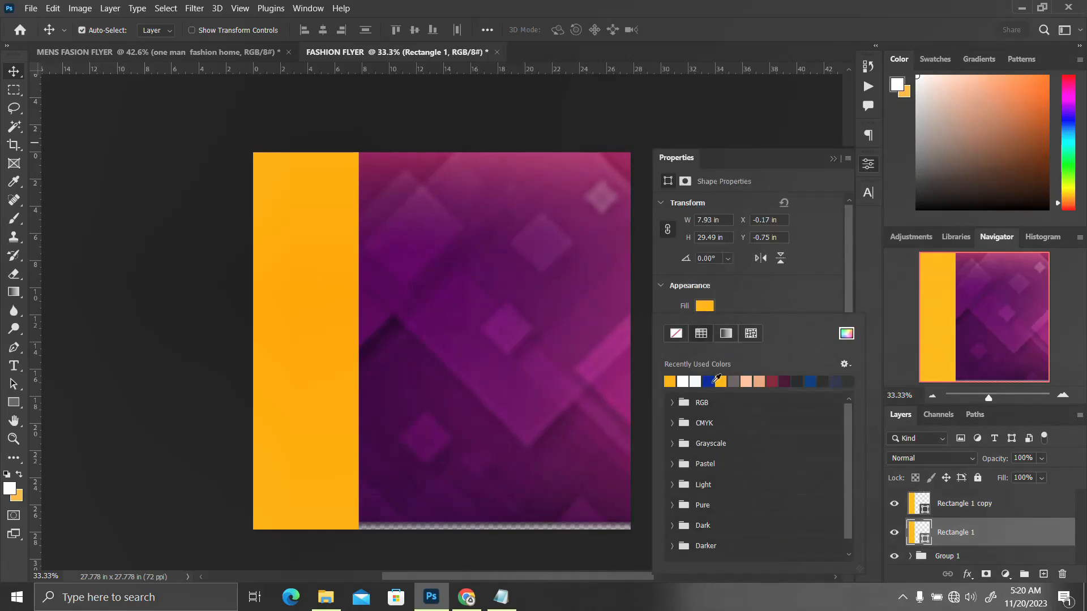
click(670, 381)
click(867, 167)
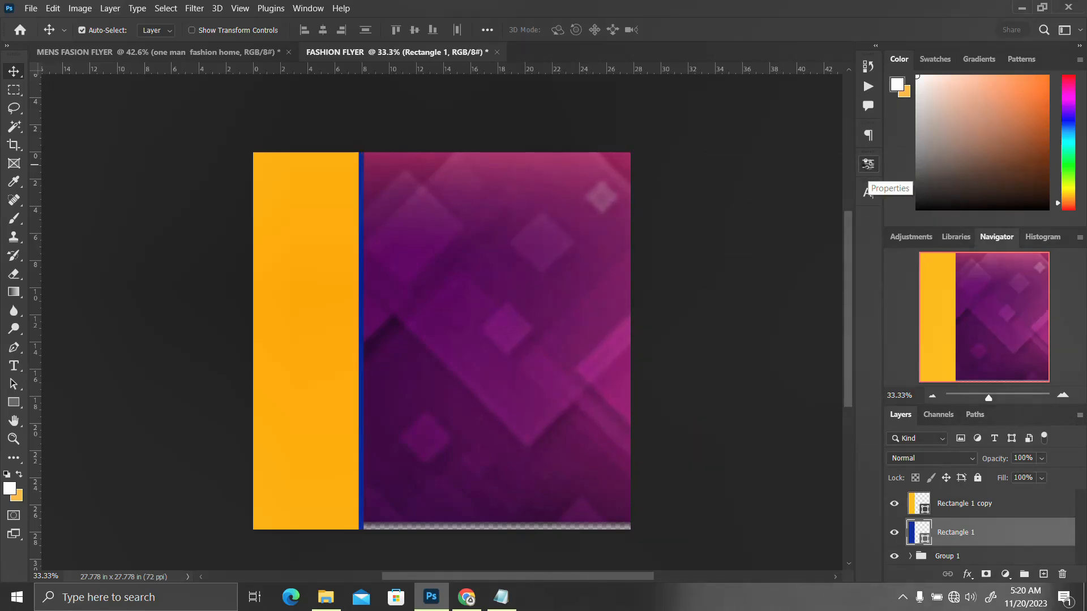
Rotate both rectangles together by about -13.71° and enlarge them to about 196% so they fill the canvas's left side.
shift+click(952, 507)
key(ctrl+t)
drag(419, 272, 396, 253)
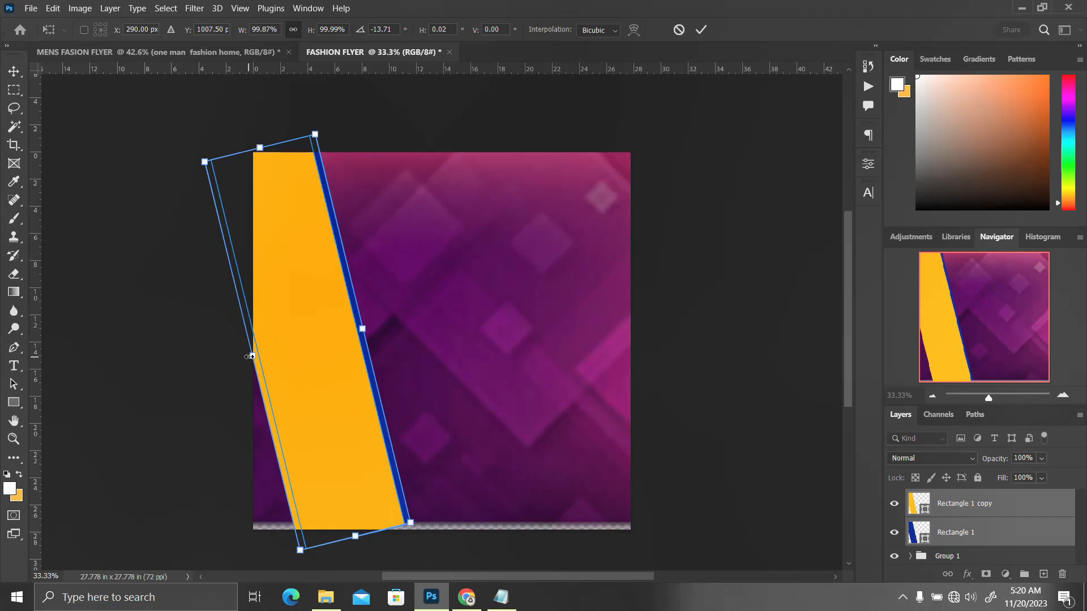
drag(253, 355, 56, 265)
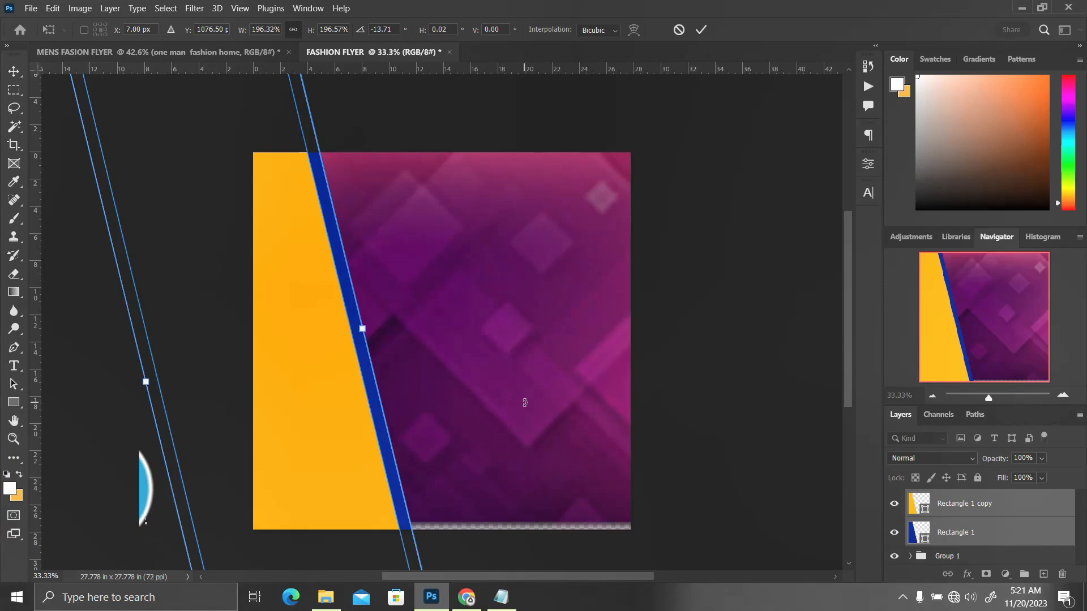
key(Return)
Shift the background group down to cover the gap at the canvas's lower edge and move both rectangle layers into Group 1.
click(977, 556)
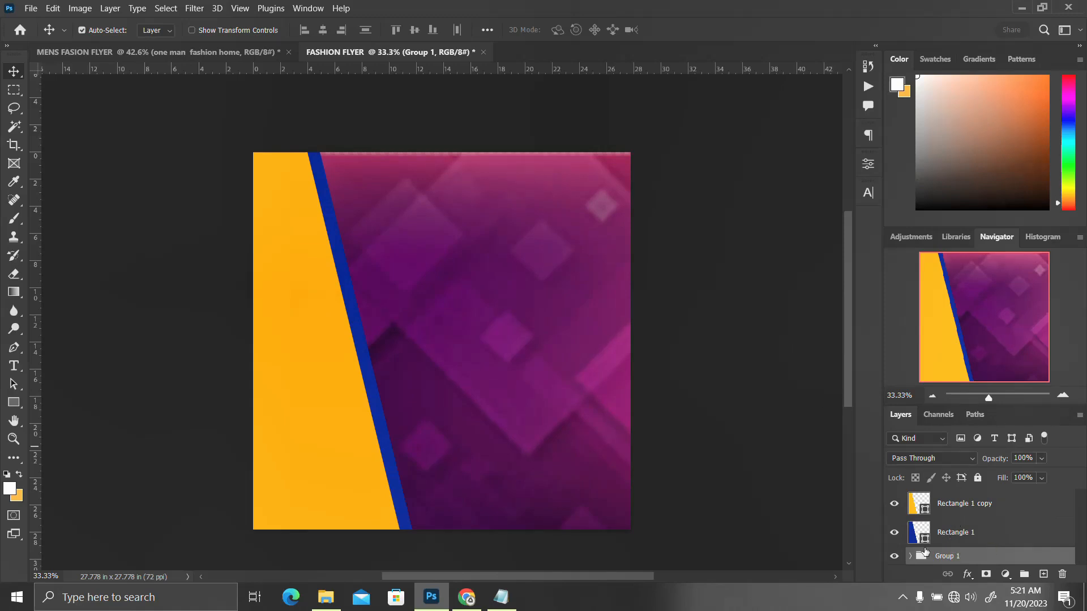
click(911, 556)
scroll(962, 515, up, 2)
click(961, 532)
shift+click(962, 504)
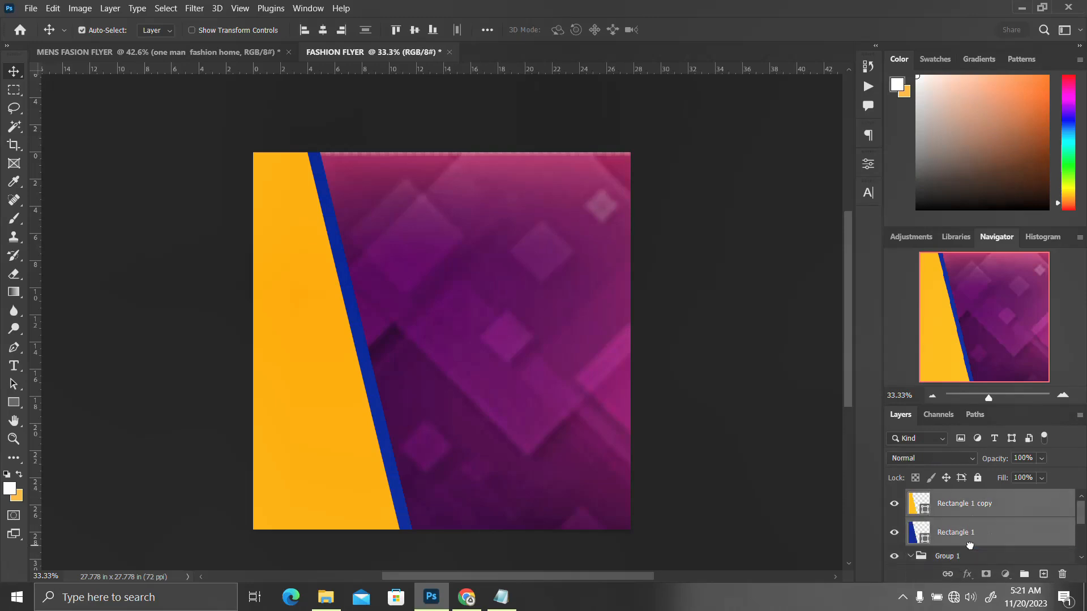
drag(984, 508, 992, 559)
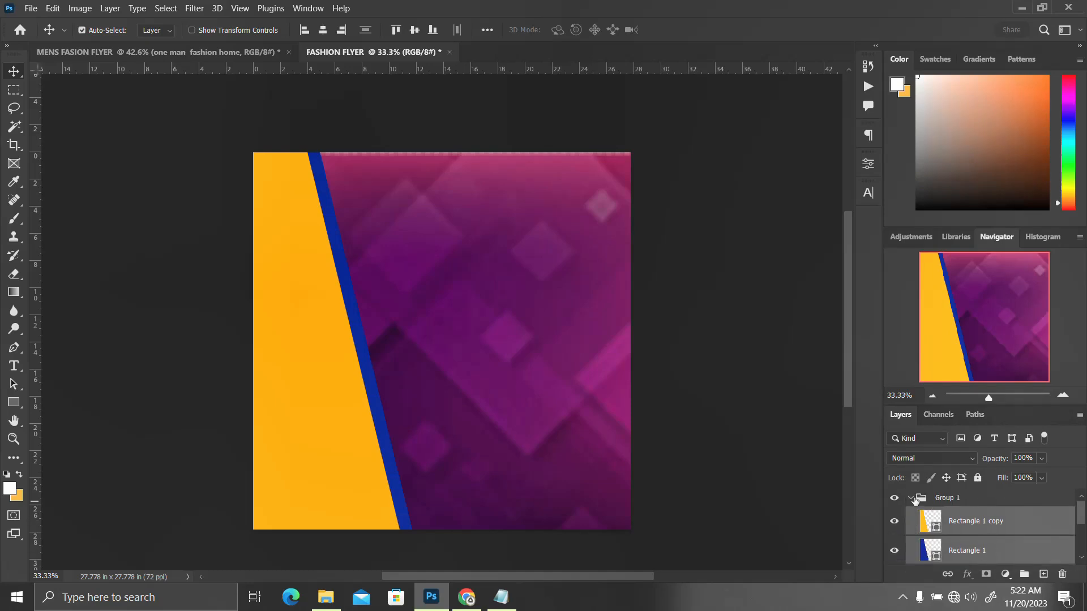
click(911, 498)
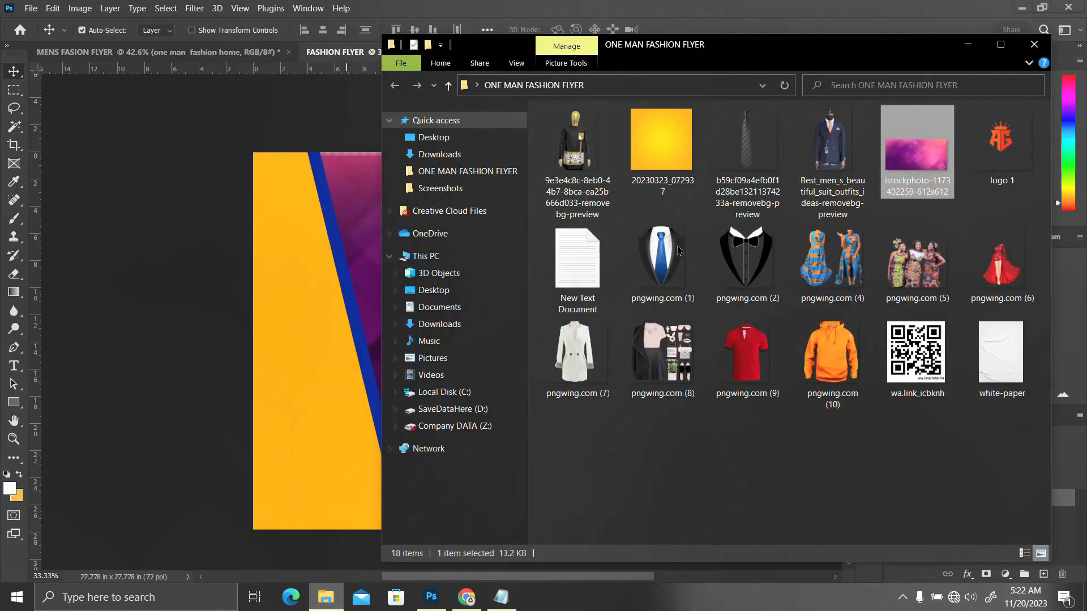
Place the navy suit mannequin image from the ONE MAN FASHION FLYER folder into the flyer, scaled to about 235%.
click(326, 597)
drag(823, 171, 311, 420)
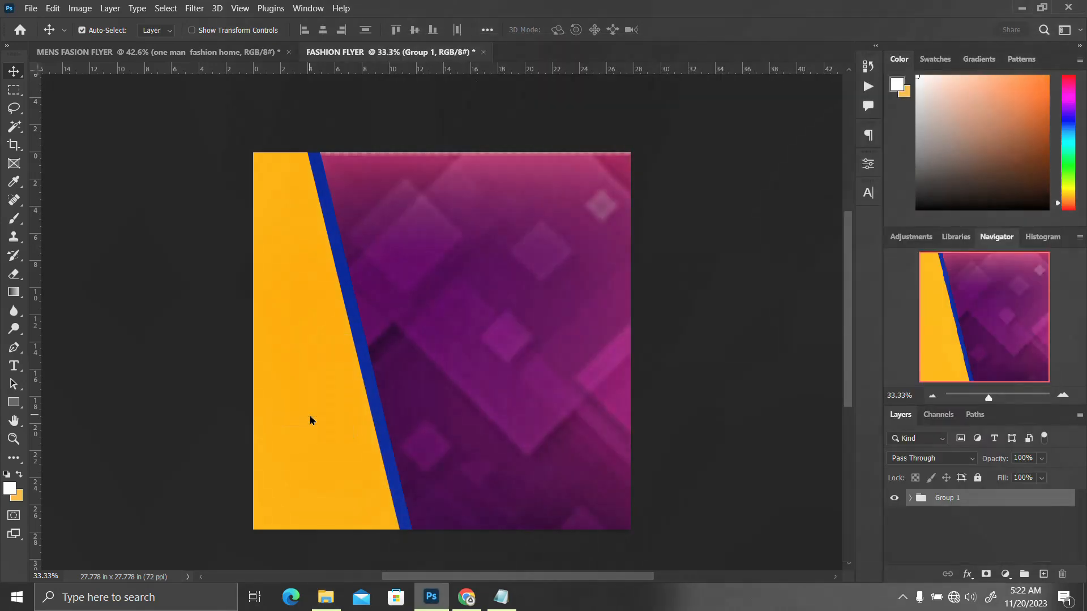
drag(479, 282, 556, 207)
drag(499, 300, 470, 305)
drag(535, 219, 593, 132)
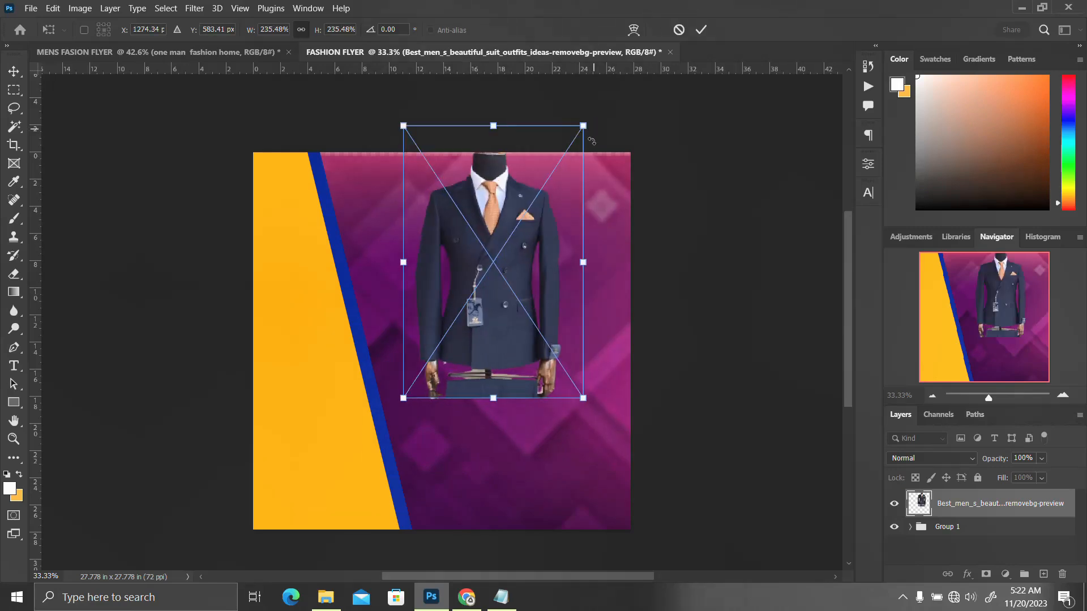
click(701, 30)
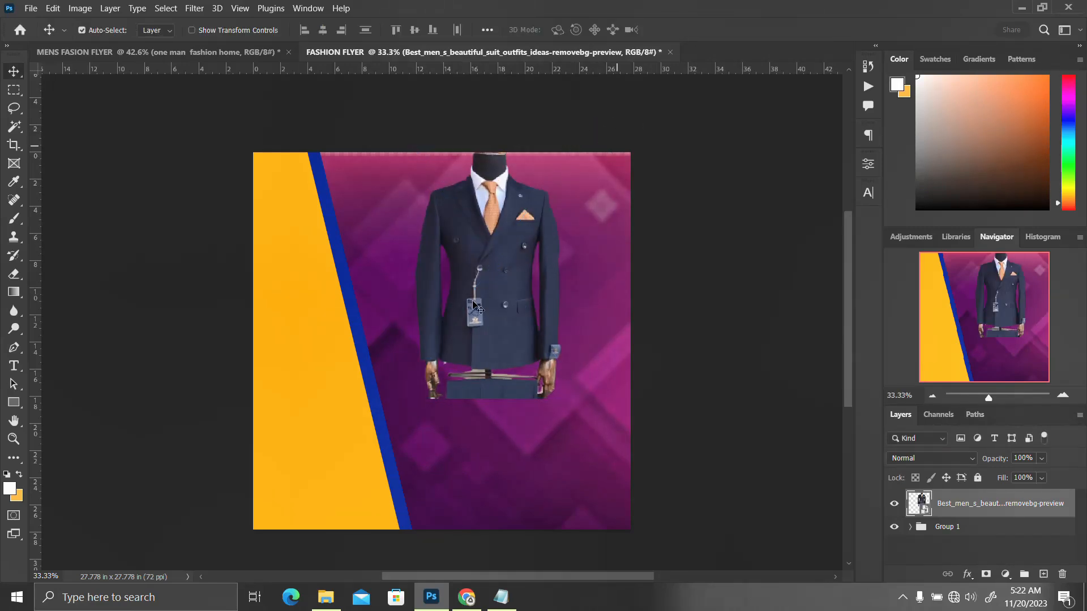
Move the suit mannequin to the canvas's lower-left area over the yellow shape and enlarge it to about 296%.
drag(393, 375, 328, 393)
key(ctrl+t)
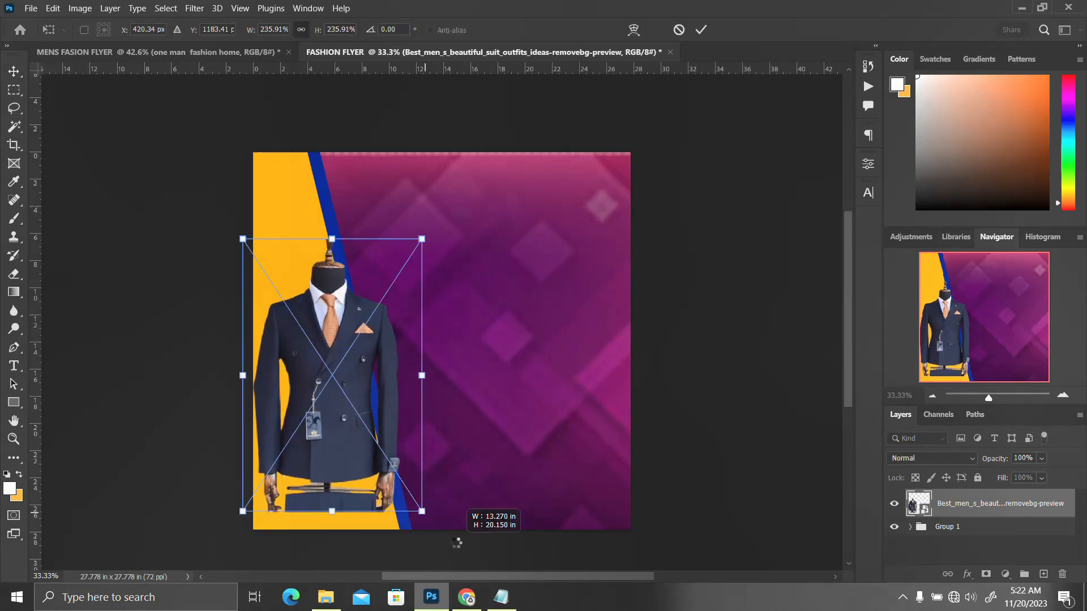
drag(456, 544, 459, 548)
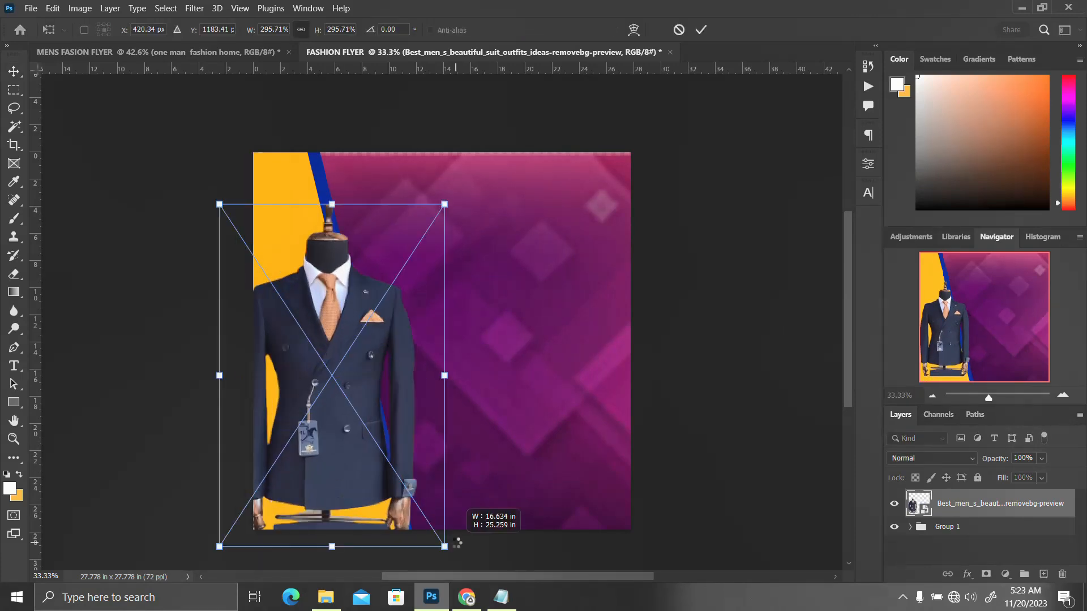
key(Return)
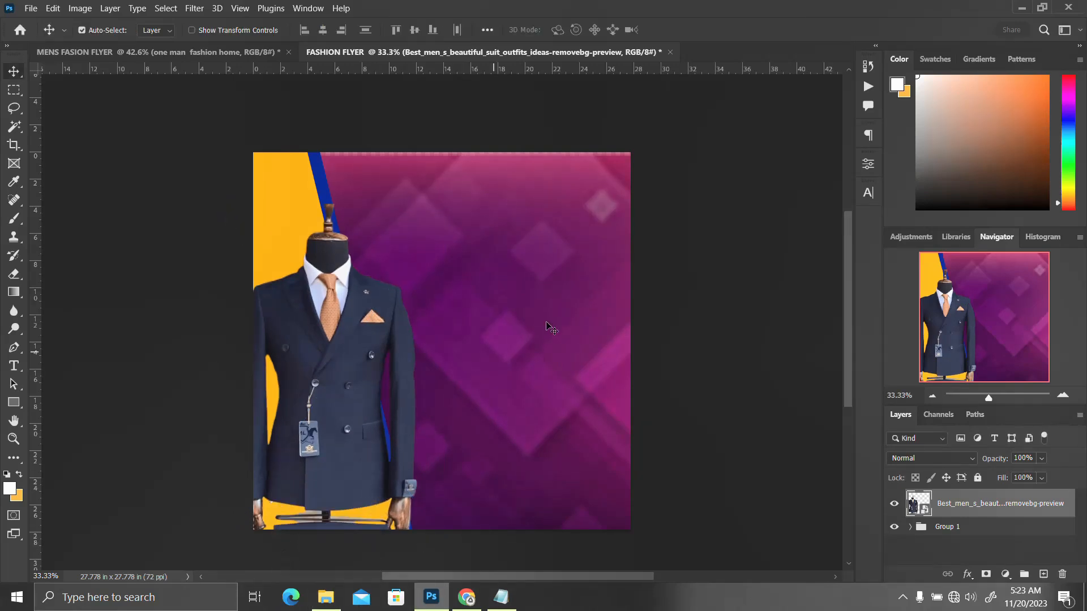
Place the gold-headed mannequin in the black patterned shirt into the flyer, enlarge it to about 231% and position it in front of the suit.
click(314, 597)
drag(581, 149, 318, 437)
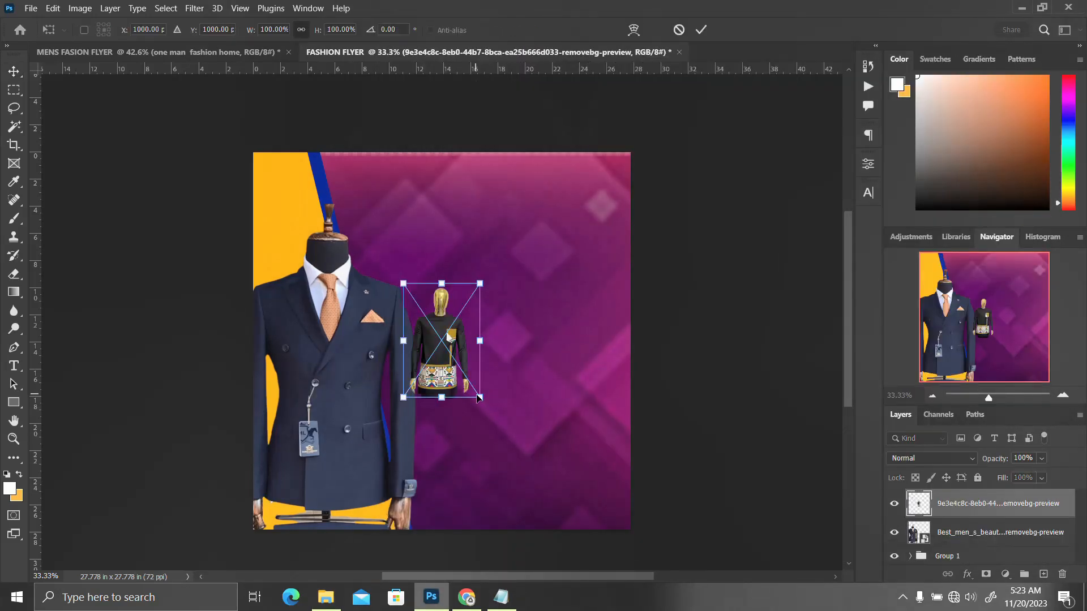
drag(482, 398, 607, 532)
drag(513, 433, 408, 422)
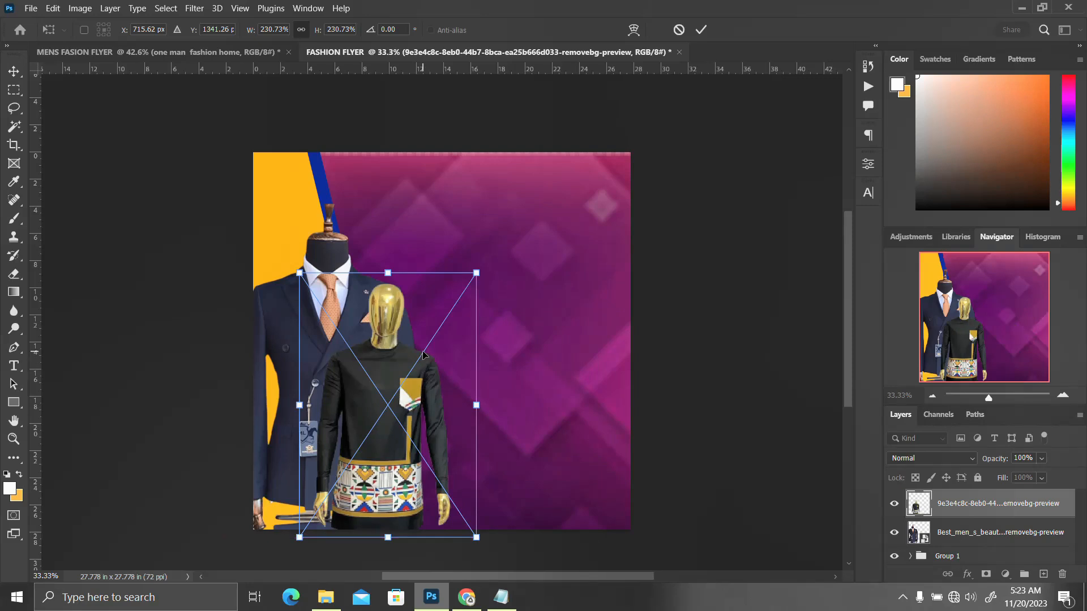
key(Return)
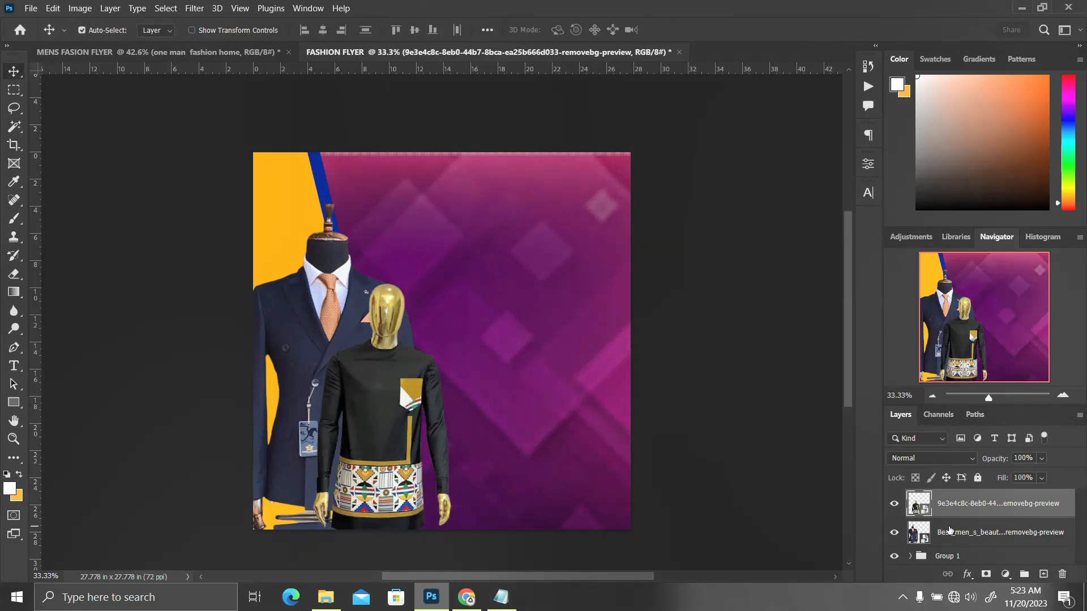
Enlarge both mannequin layers together to about 111%, keeping them over the canvas's lower-left area.
click(949, 531)
ctrl+click(965, 506)
key(ctrl+t)
drag(451, 547, 470, 559)
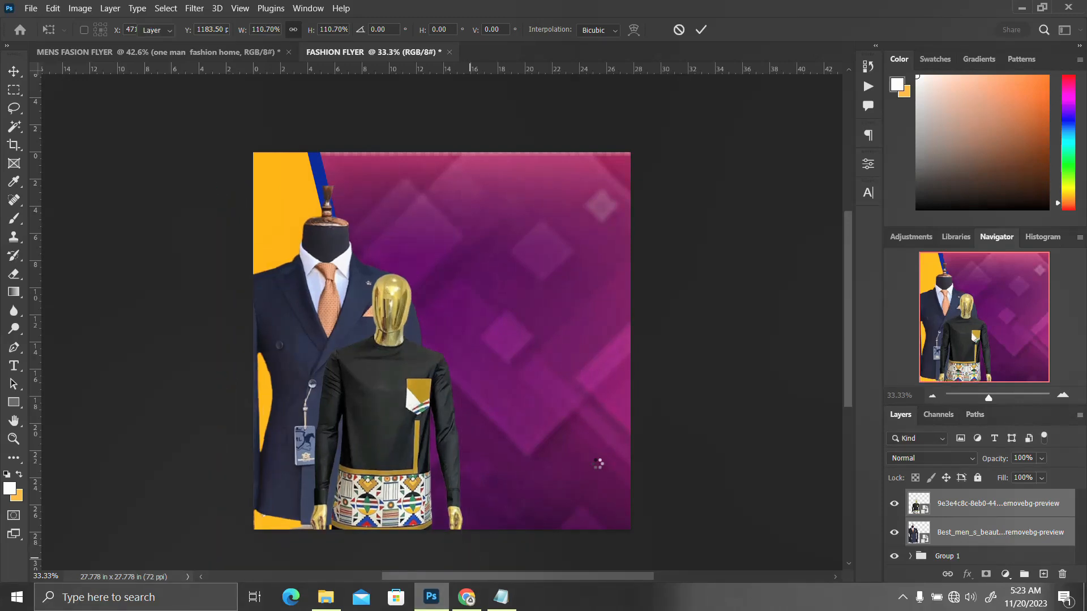
key(Return)
Group the two mannequin layers and name the group IMAGE.
key(ctrl+g)
double_click(956, 504)
text(IMA)
key(Return)
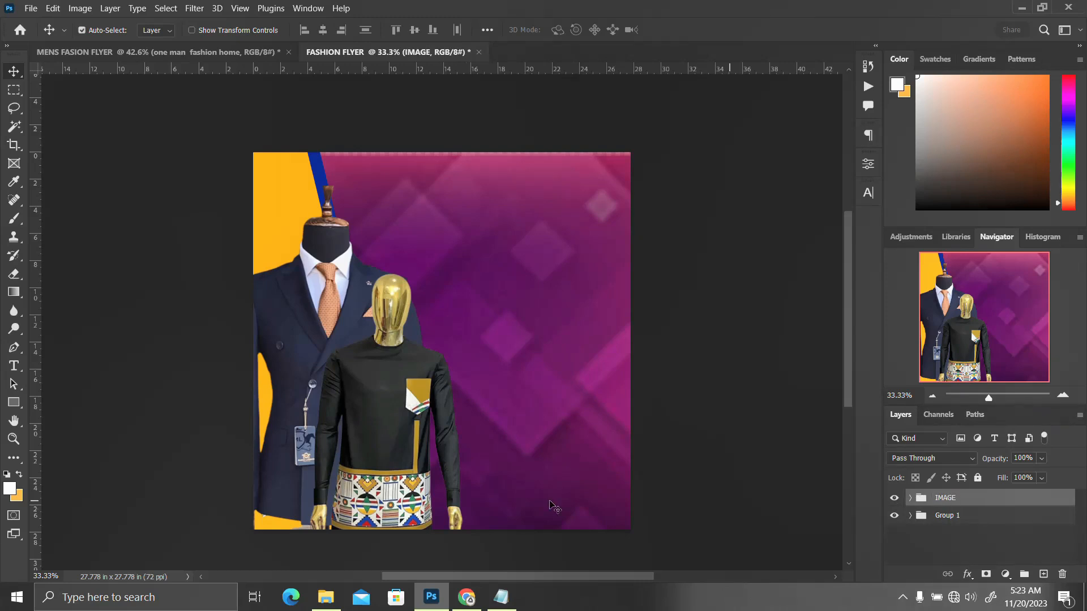
Copy the lines "one man fashion home" from the Notepad document and draw a white rectangle near the flyer's upper-right corner.
click(500, 598)
drag(706, 349, 671, 315)
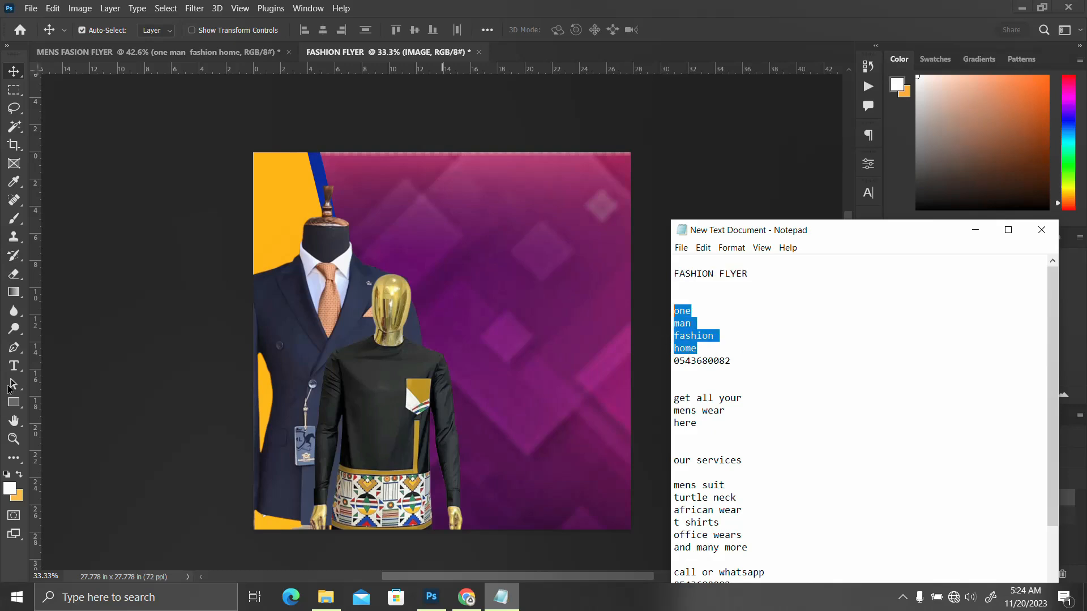
click(13, 403)
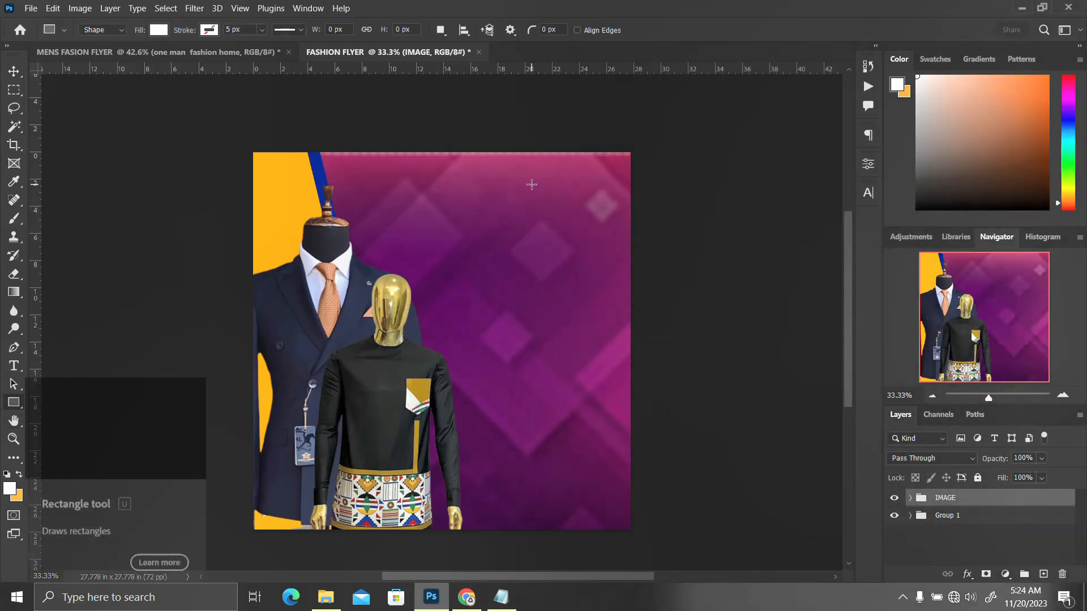
drag(557, 170, 623, 225)
click(872, 166)
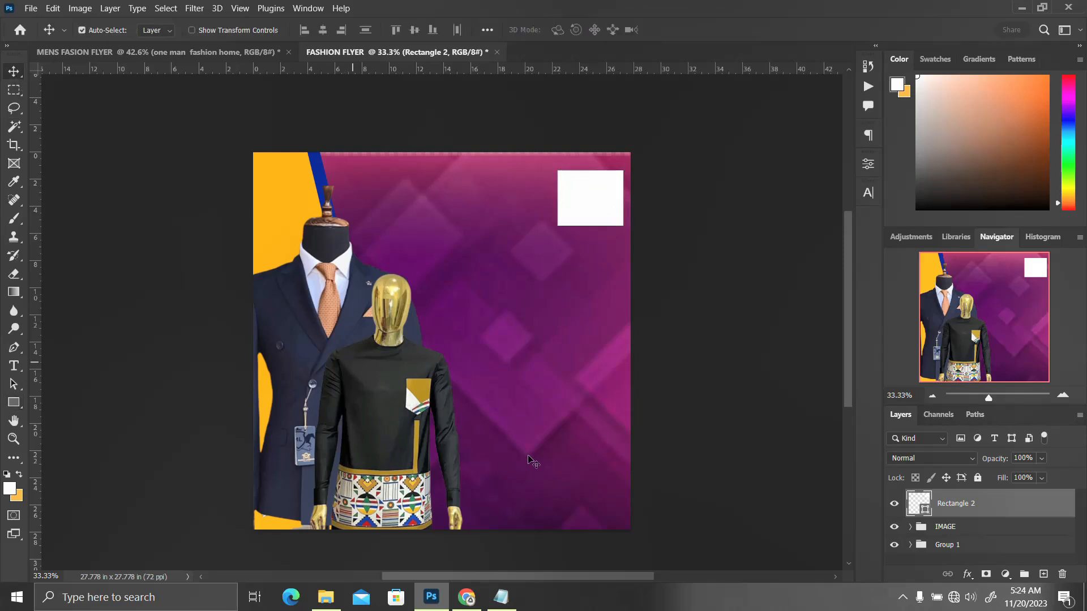
Add a horizontal text layer in the flyer's middle reading ONE MAN FASHION HOME on four lines.
right_click(14, 365)
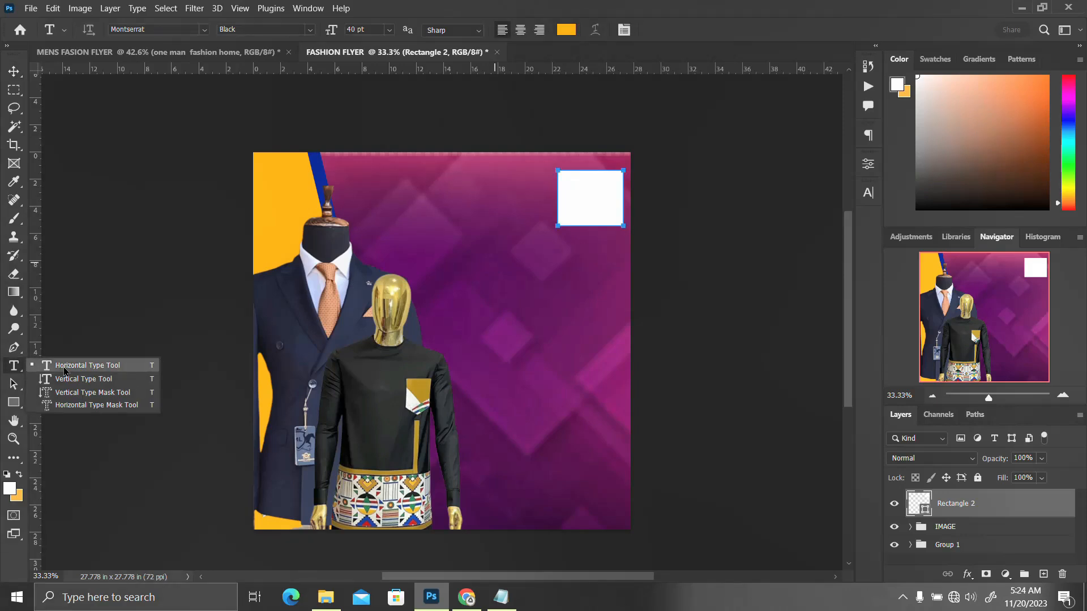
click(65, 360)
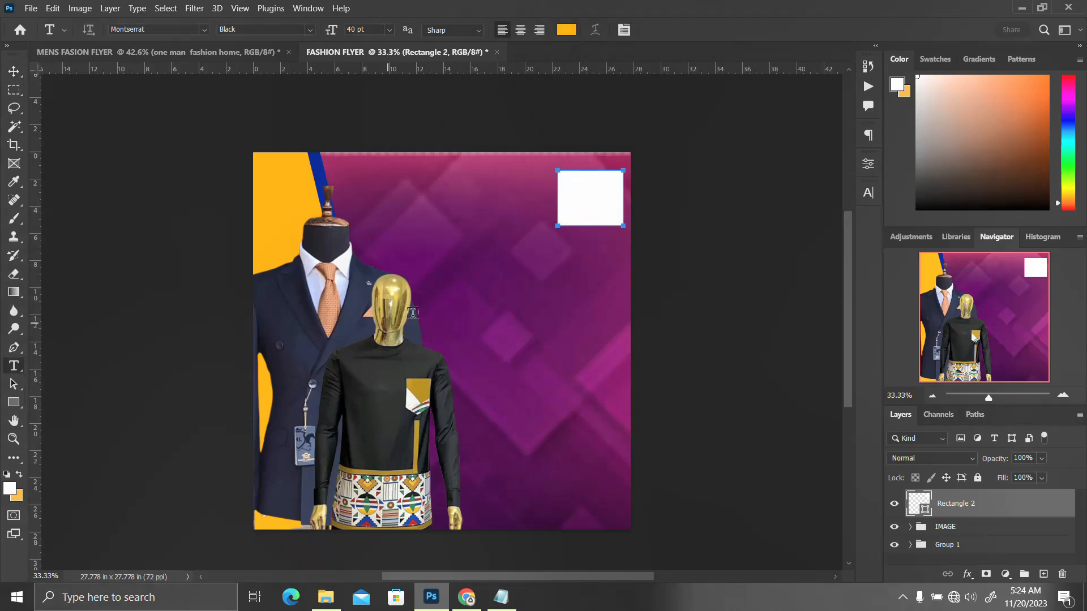
click(493, 289)
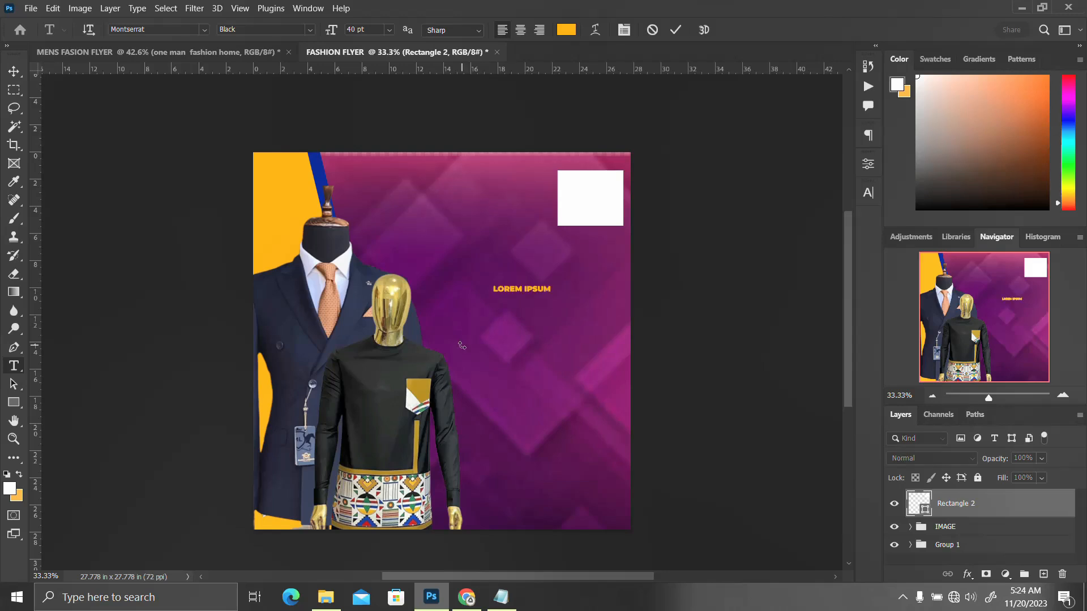
text(ONE MAN FASHION HOME)
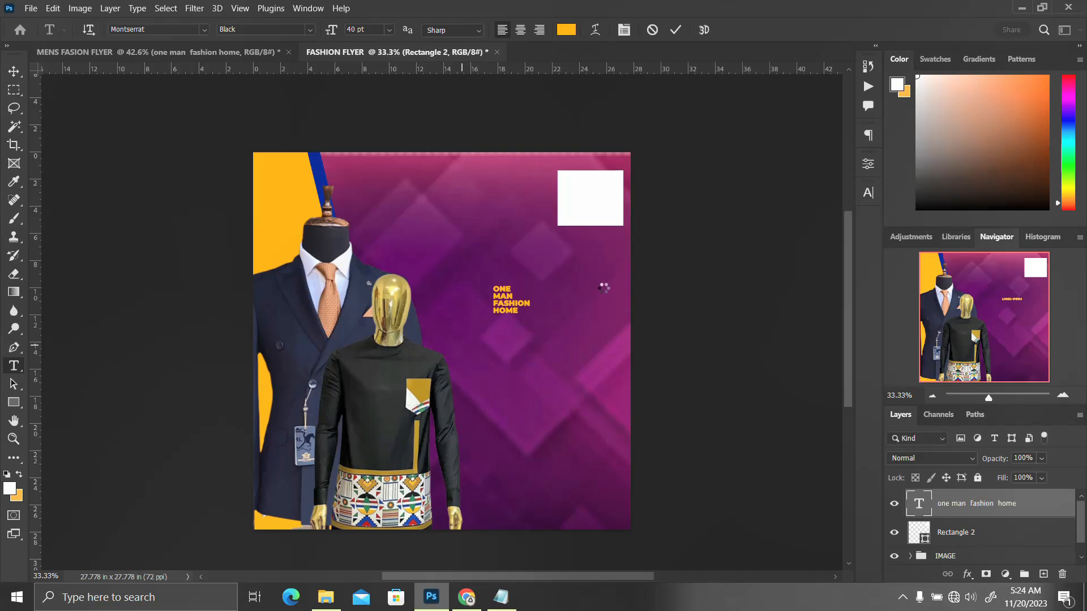
Colour the ONE MAN FASHION HOME text with the black sampled from the mannequin's shirt and move it onto the white rectangle.
click(868, 192)
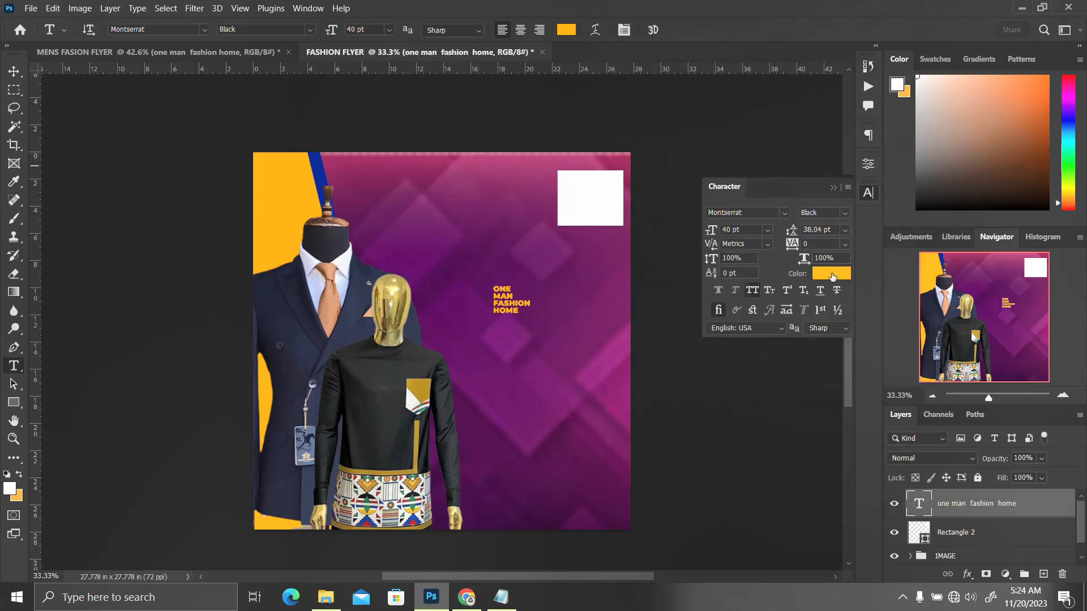
click(832, 278)
click(402, 381)
key(Return)
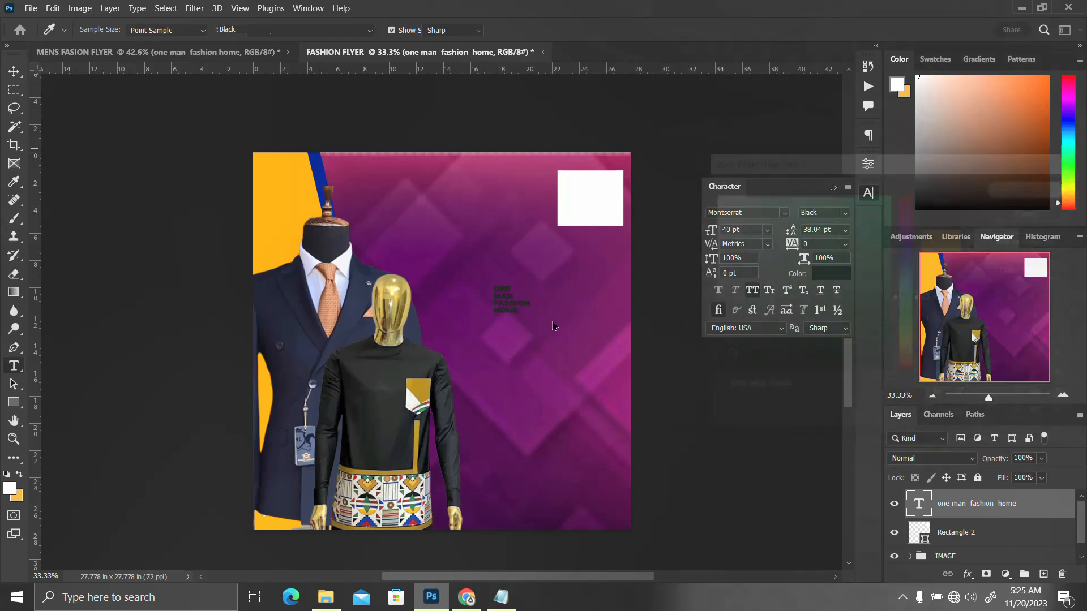
key(v)
drag(503, 300, 590, 193)
Place the black tie image on the white rectangle beside the business name and shift the text slightly closer to the tie.
click(325, 601)
drag(733, 141, 283, 306)
drag(450, 354, 576, 211)
key(Return)
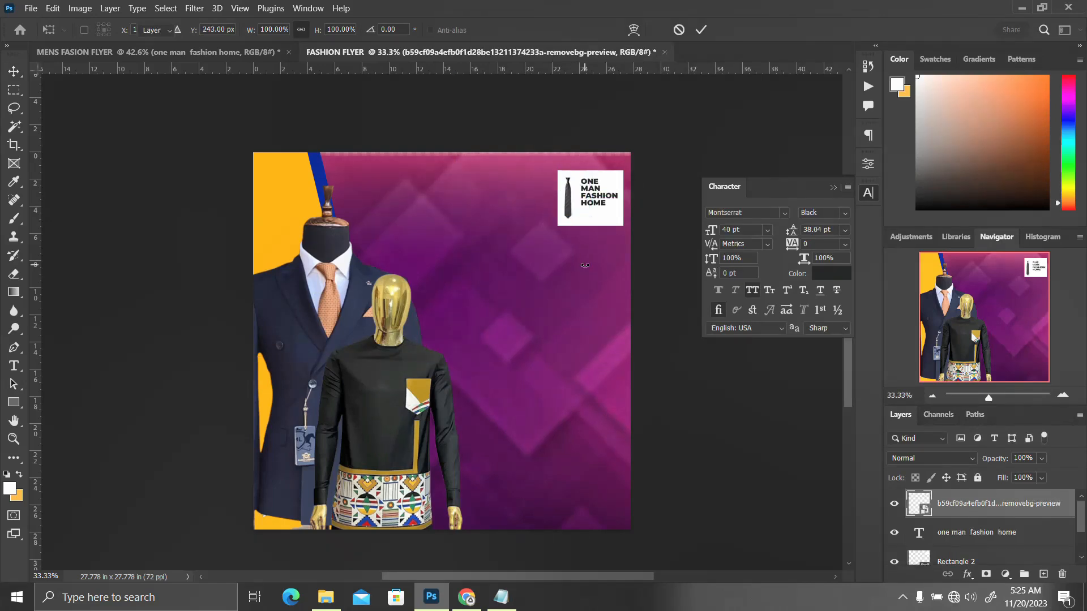
drag(585, 207, 580, 207)
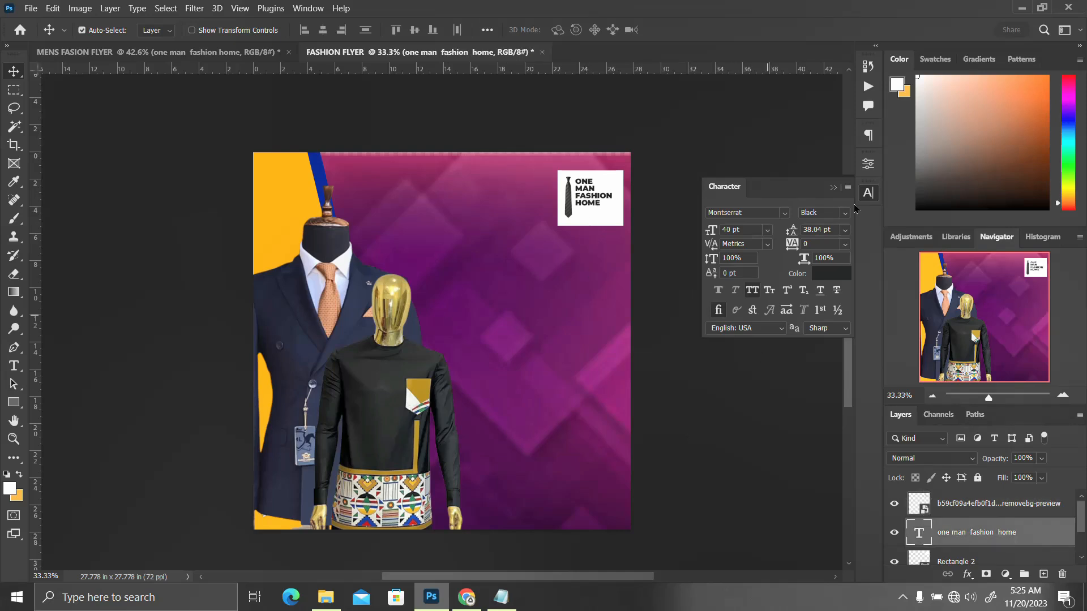
Copy the phone number below "home" from the Notepad document and return to the flyer in Photoshop.
click(868, 193)
click(501, 597)
double_click(692, 360)
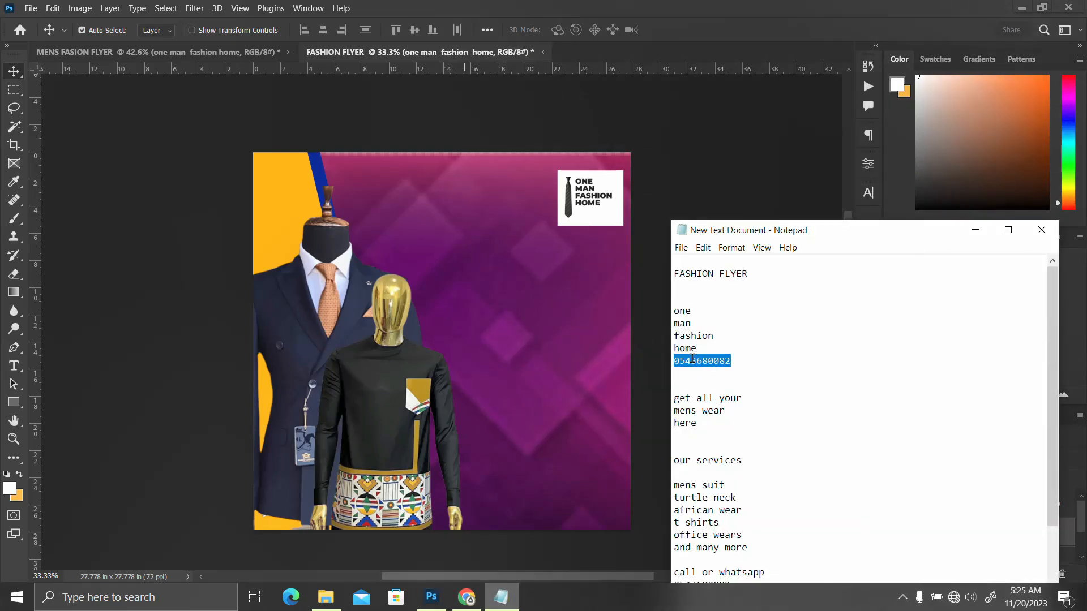
key(alt+Tab)
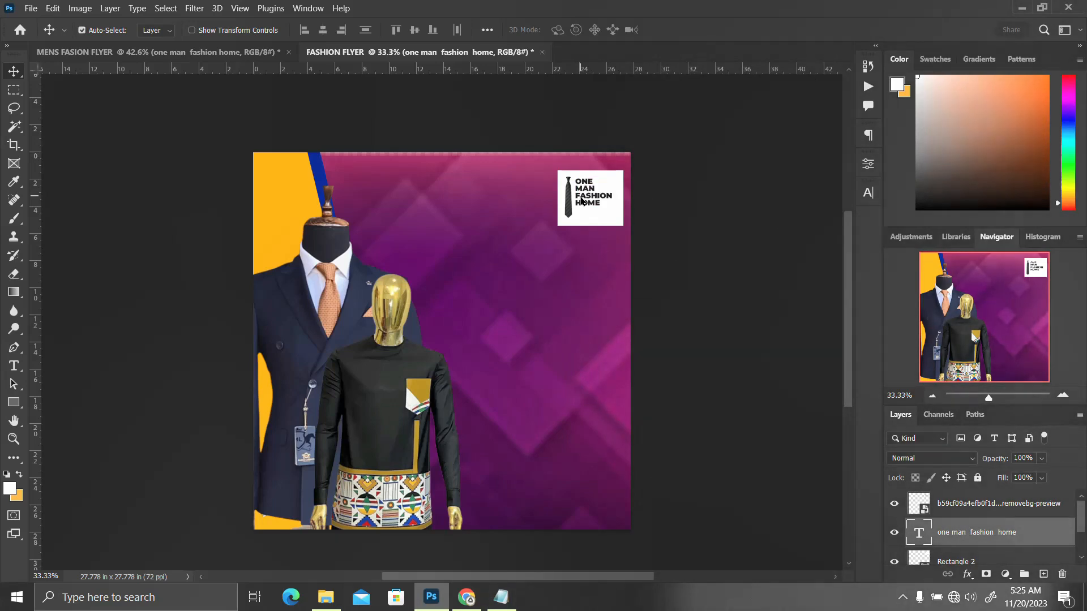
Duplicate the business name text slightly lower and replace the duplicate's wording with the copied phone number.
key(ctrl+j)
key(shift+Down)
key(shift+Down)
key(shift+Down)
key(shift+Down)
key(shift+Down)
key(shift+Down)
key(shift+Down)
key(shift+Down)
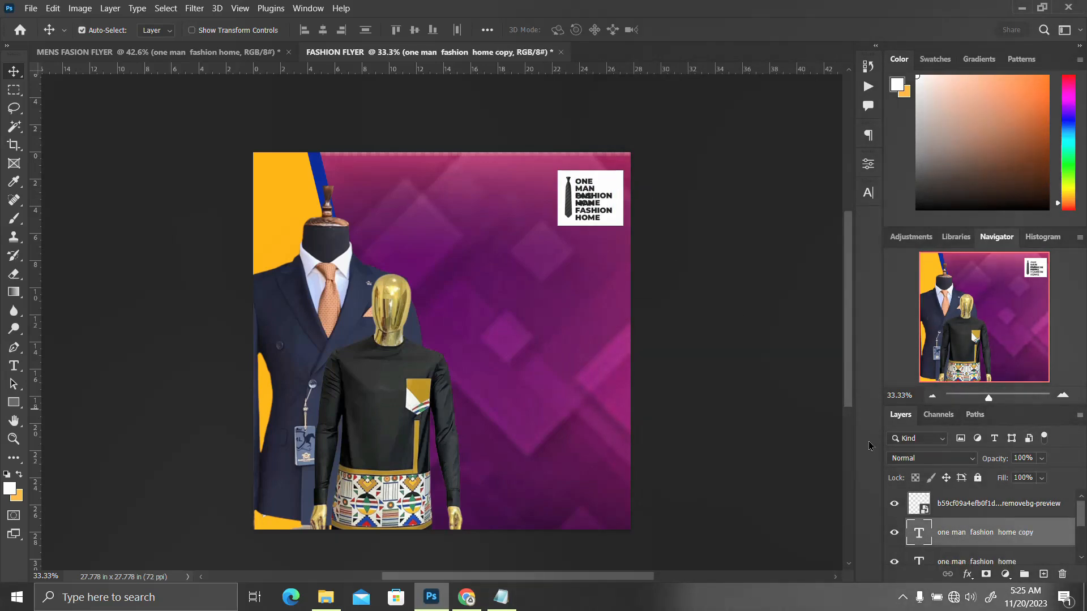
double_click(917, 533)
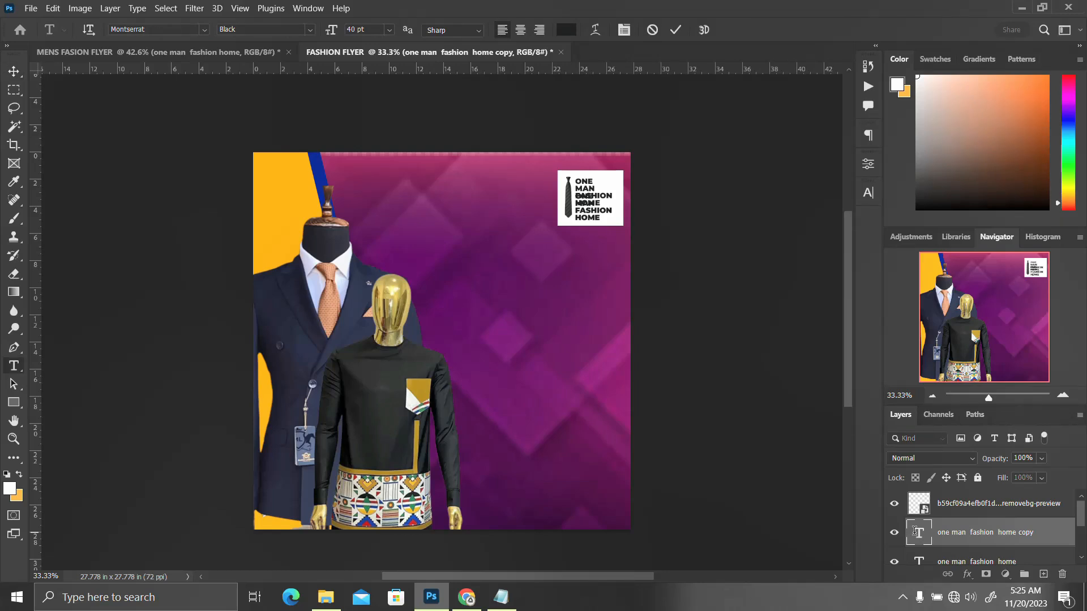
key(ctrl+a)
key(ctrl+v)
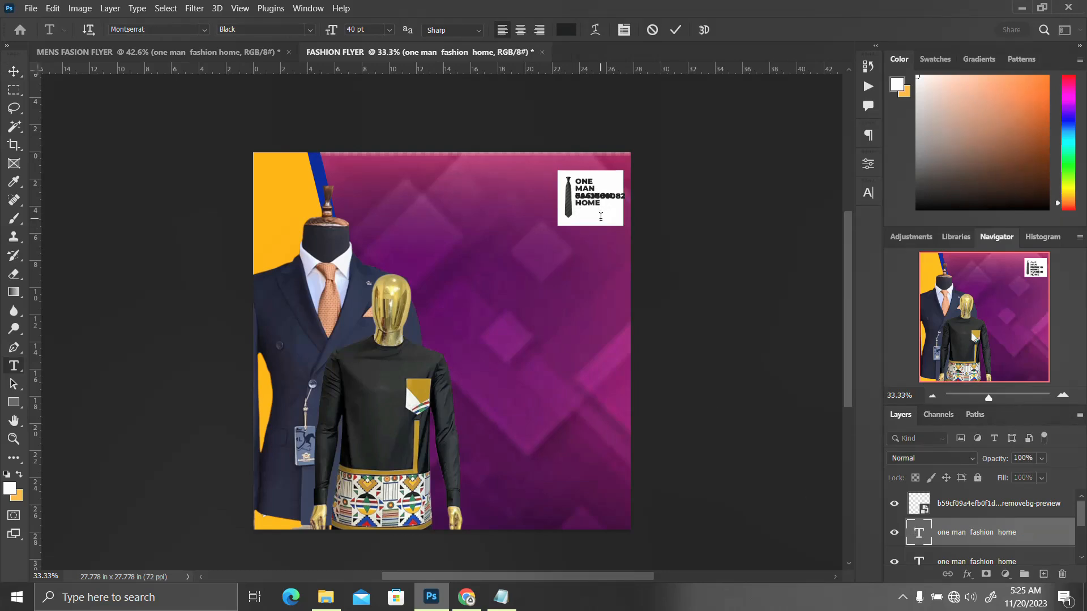
key(ctrl+Return)
Nudge the phone number text down and slightly left so it sits directly beneath the word HOME on the white rectangle.
key(shift+Down)
key(shift+Down)
key(shift+Down)
key(shift+Down)
key(shift+Down)
key(shift+Down)
key(shift+Down)
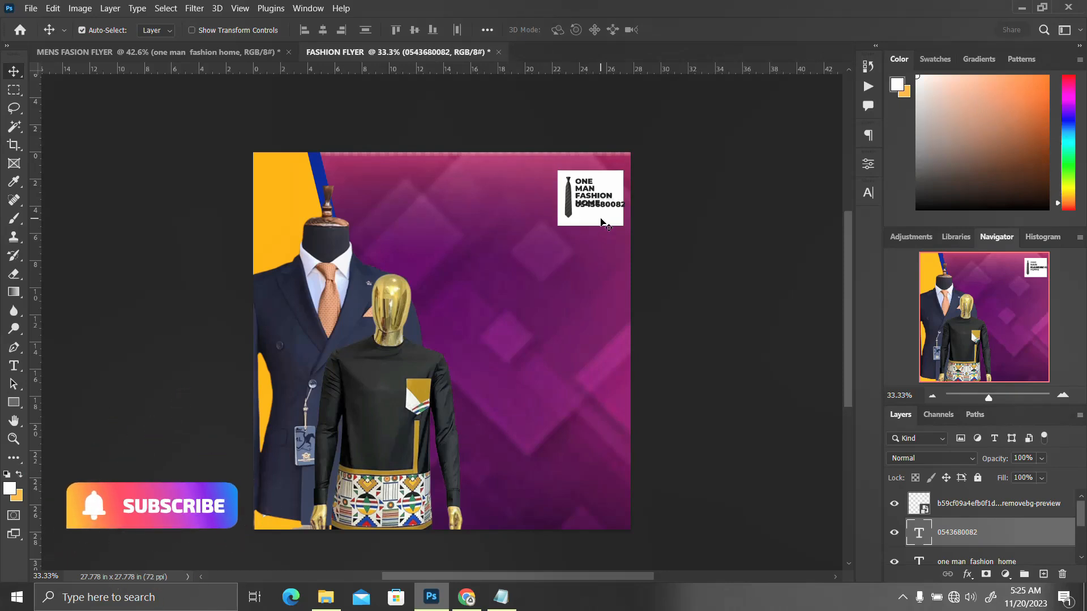
key(shift+Down)
key(shift+Down)
key(shift+Left)
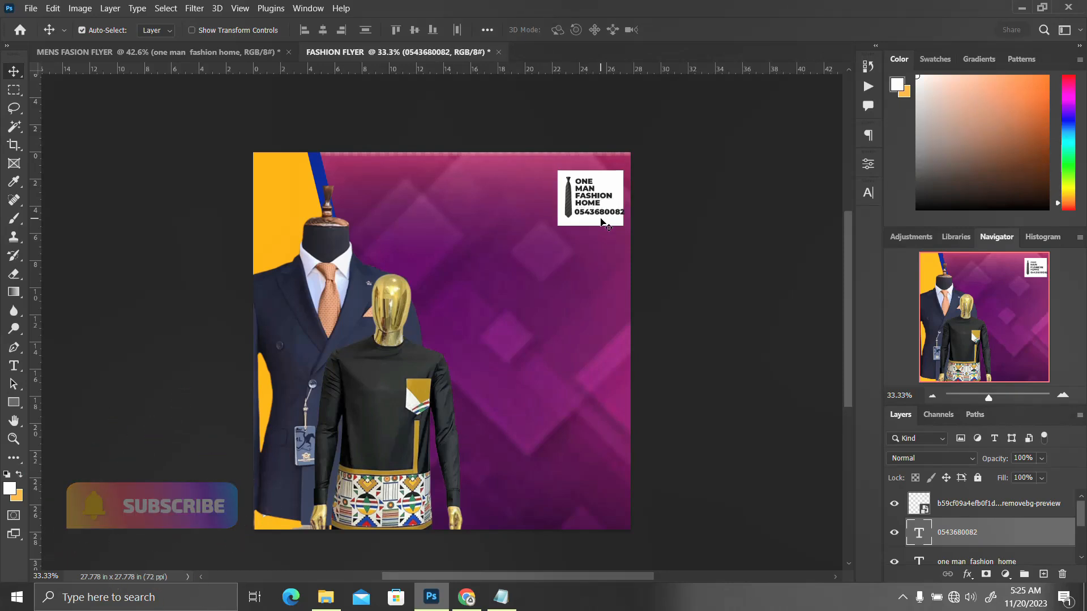
key(shift+Up)
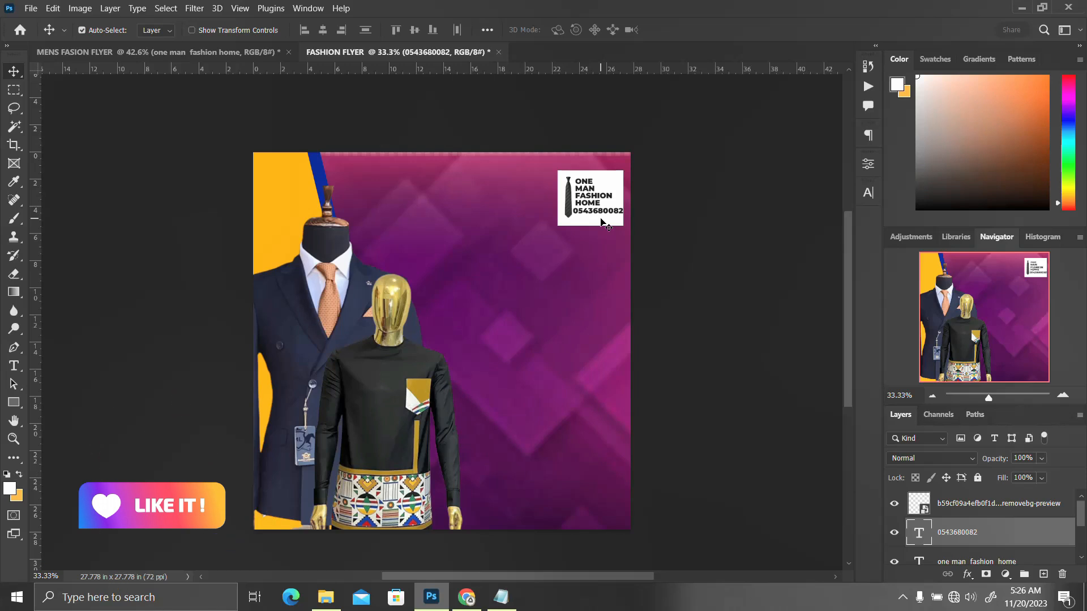
Group the tie, text and white rectangle layers as LOGO and shift the group slightly left on the canvas.
click(989, 511)
scroll(989, 512, down, 2)
shift+click(962, 536)
key(ctrl+g)
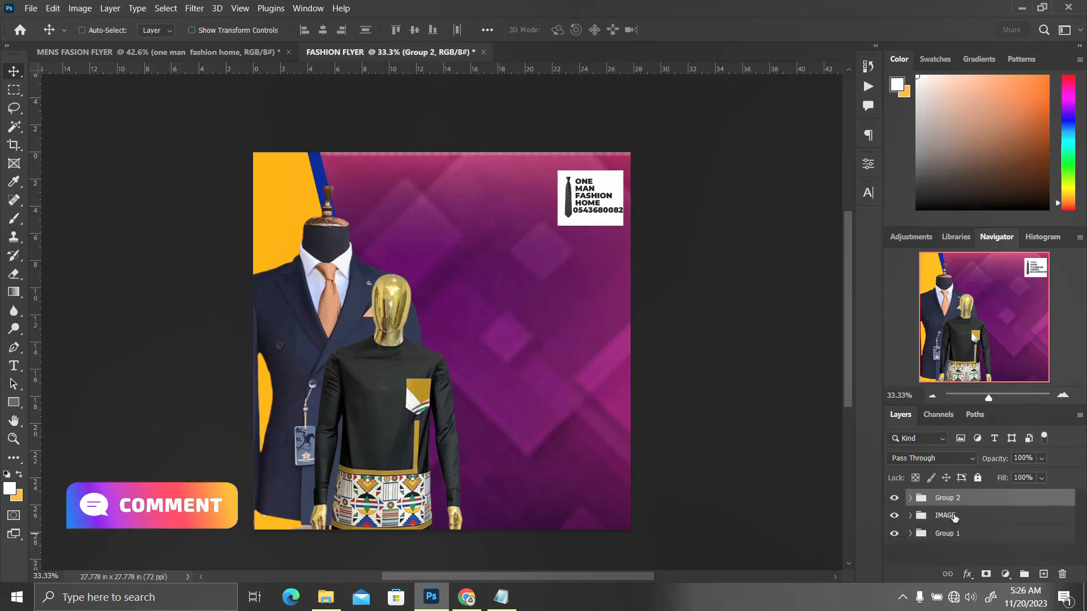
double_click(947, 501)
text(LOGO)
key(Return)
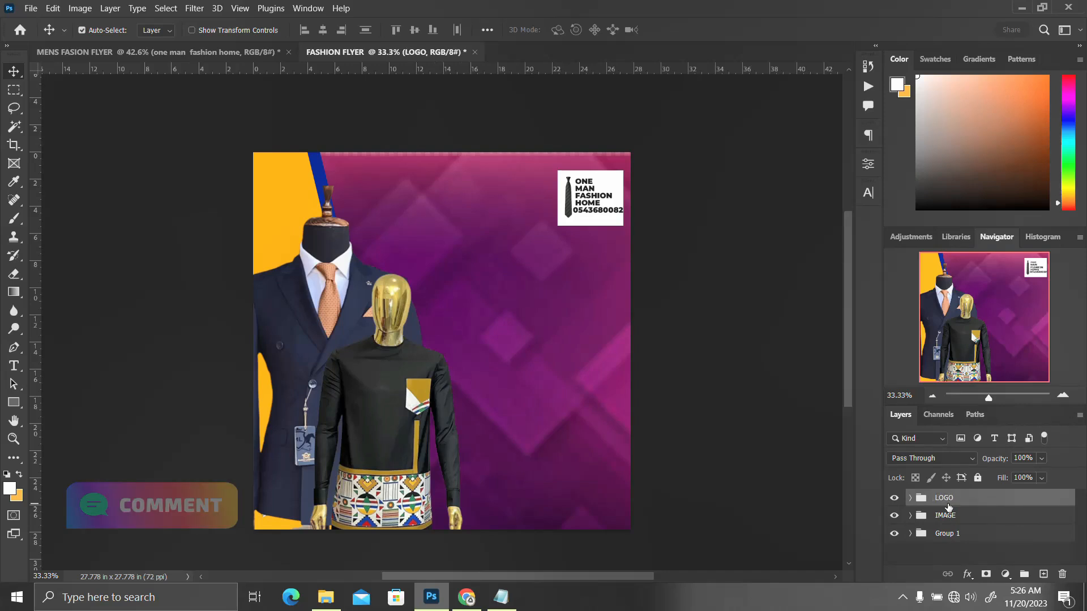
key(ctrl+t)
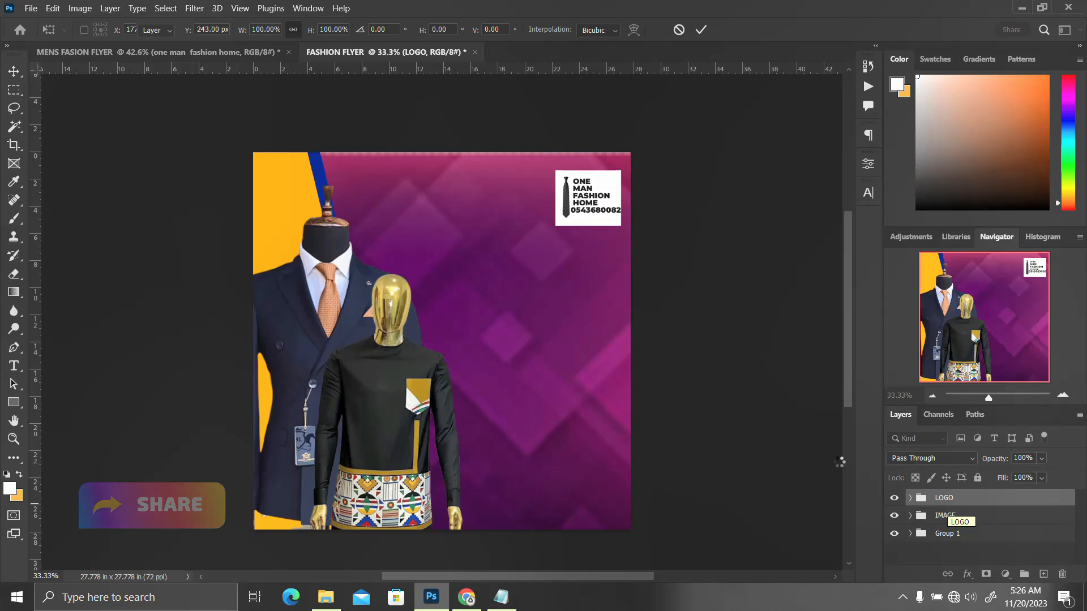
key(Return)
Copy the line "get all your" from the Notepad document and paste it as a new text layer in the flyer's middle.
key(alt+Tab)
drag(747, 397, 662, 392)
key(ctrl+c)
key(alt+Tab)
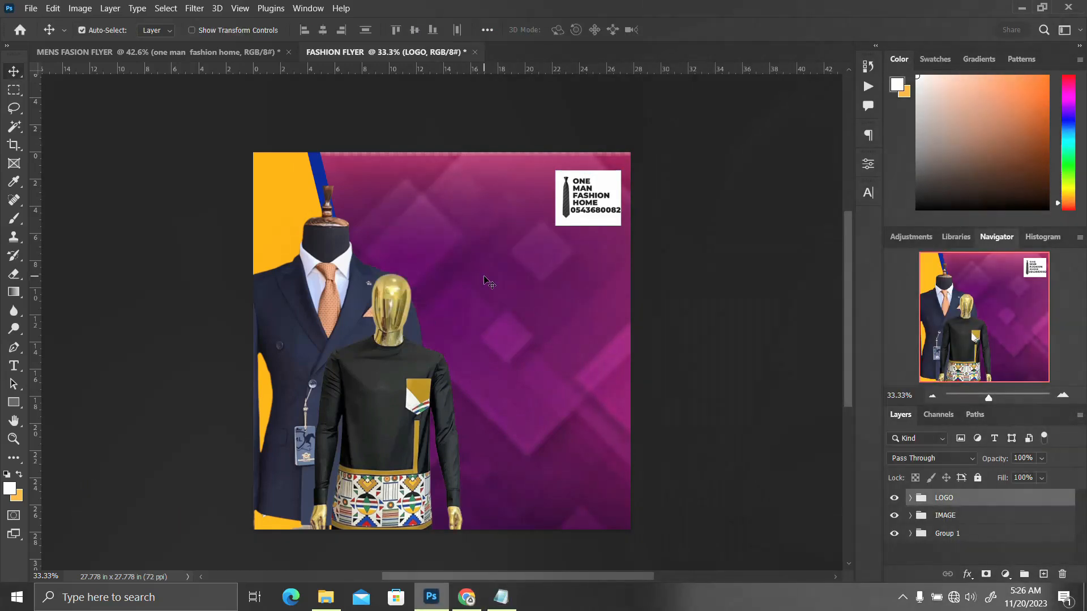
key(t)
click(481, 283)
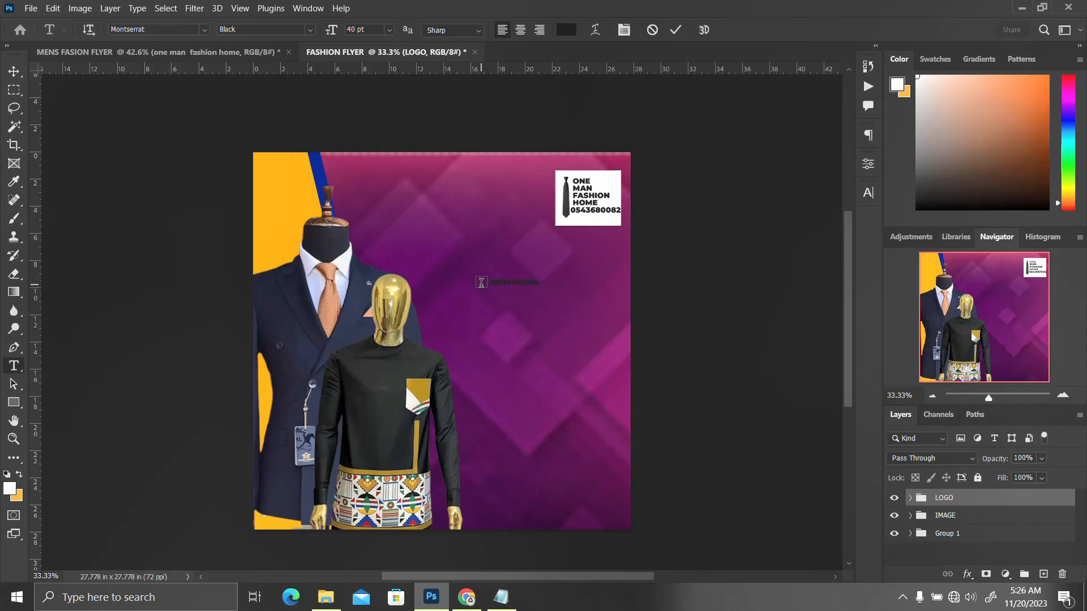
key(ctrl+v)
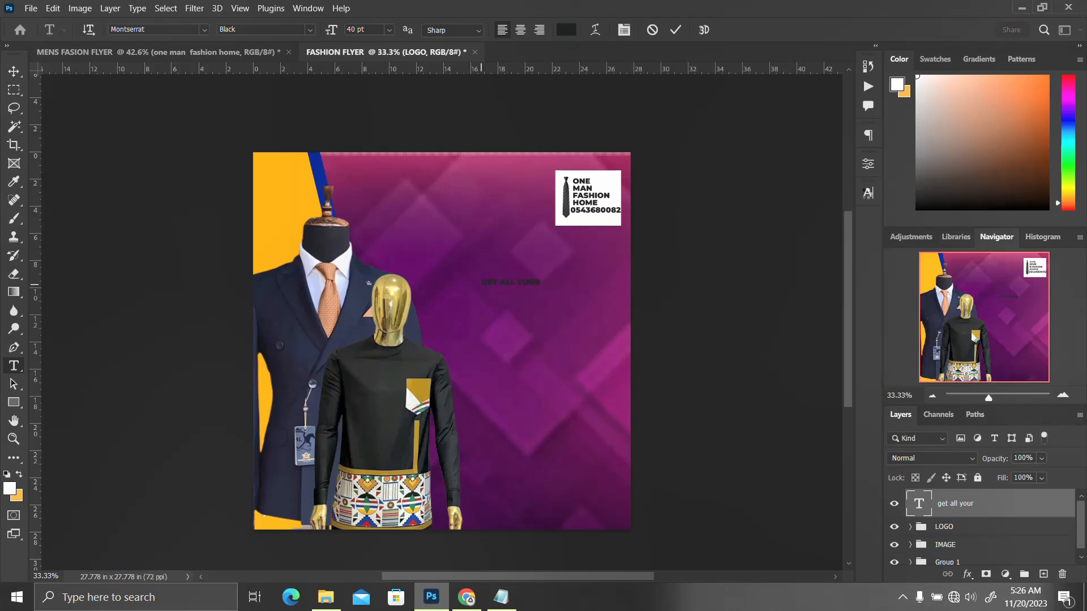
Change the GET ALL YOUR text colour to white.
click(868, 193)
click(835, 273)
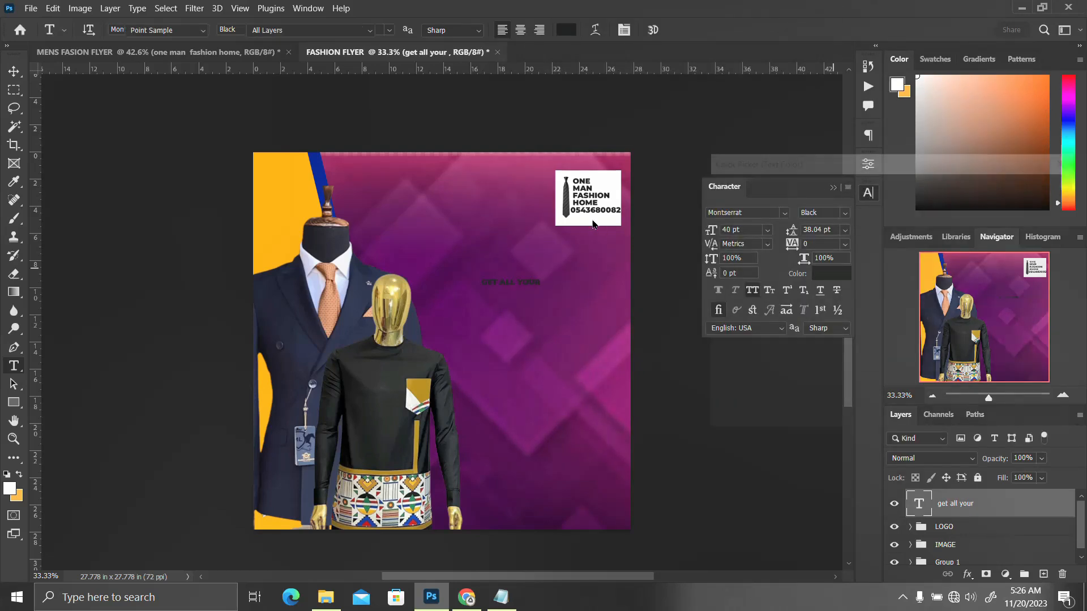
click(1033, 187)
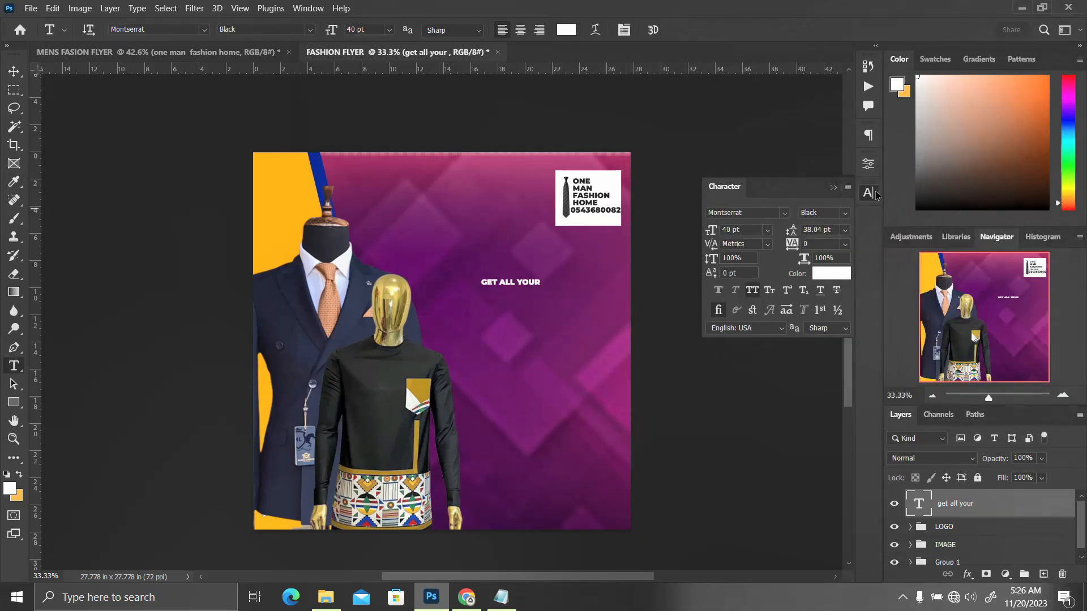
Enlarge the GET ALL YOUR text to about 298%, position it below the logo and duplicate it as a second line underneath.
key(ctrl+t)
drag(544, 288, 602, 315)
key(Return)
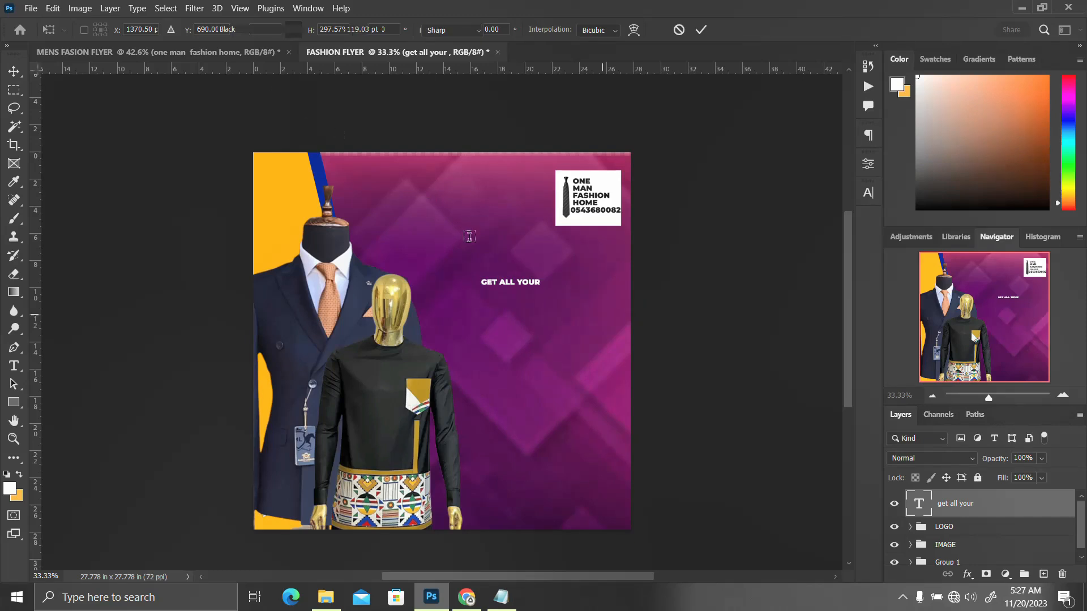
key(v)
mouse_move(541, 283)
mouse_down()
mouse_move(544, 251)
mouse_move(539, 283)
mouse_up()
Replace the duplicated second headline line with "mens wear" from the Notepad document.
key(alt+Tab)
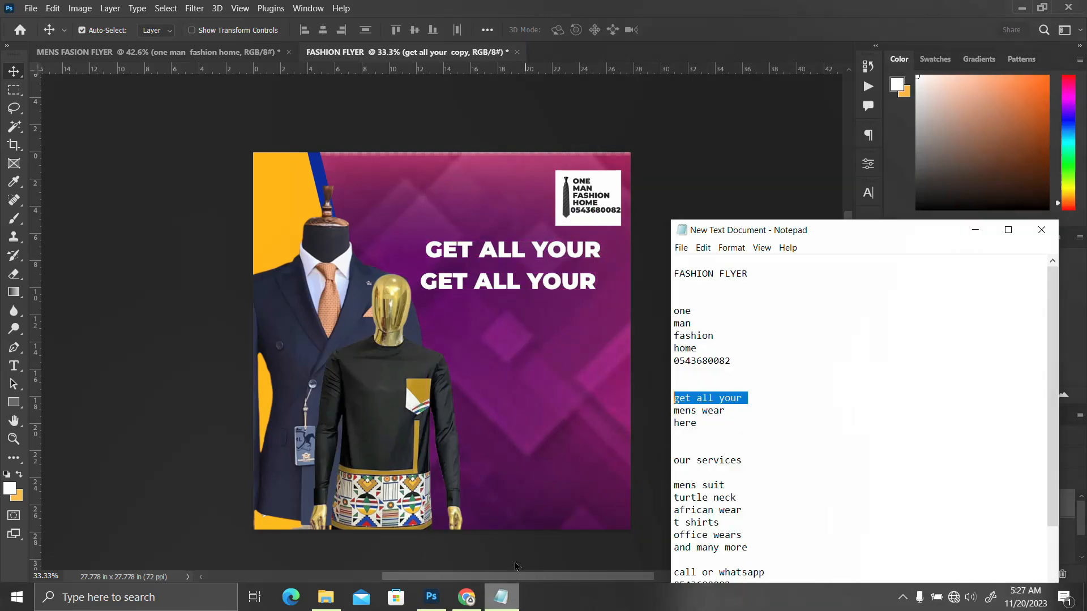
drag(725, 410, 678, 409)
double_click(537, 283)
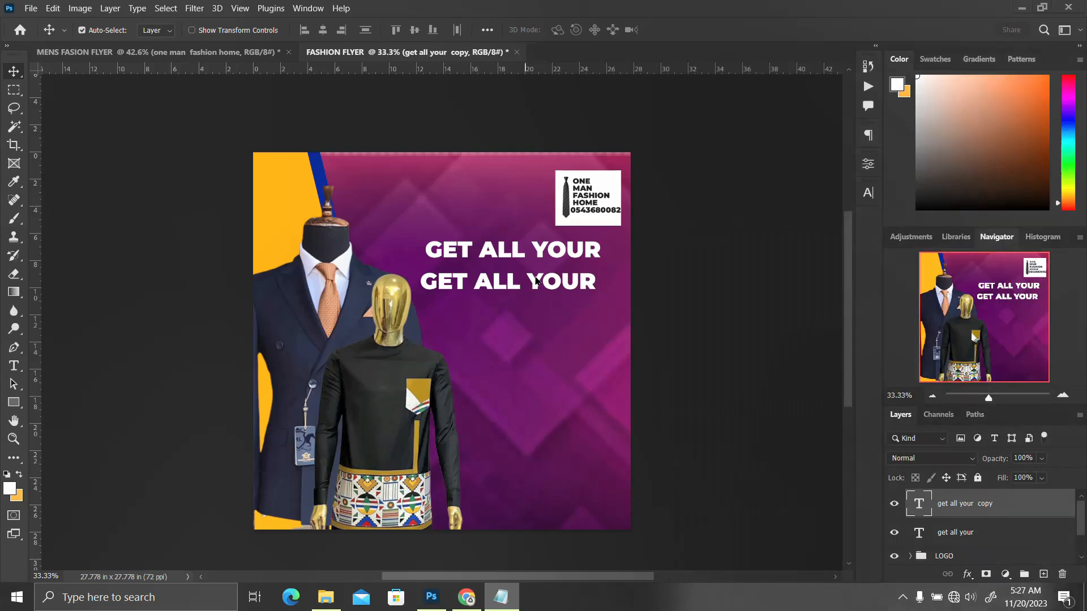
drag(422, 281, 623, 280)
text(mens wear)
key(ctrl+Return)
key(v)
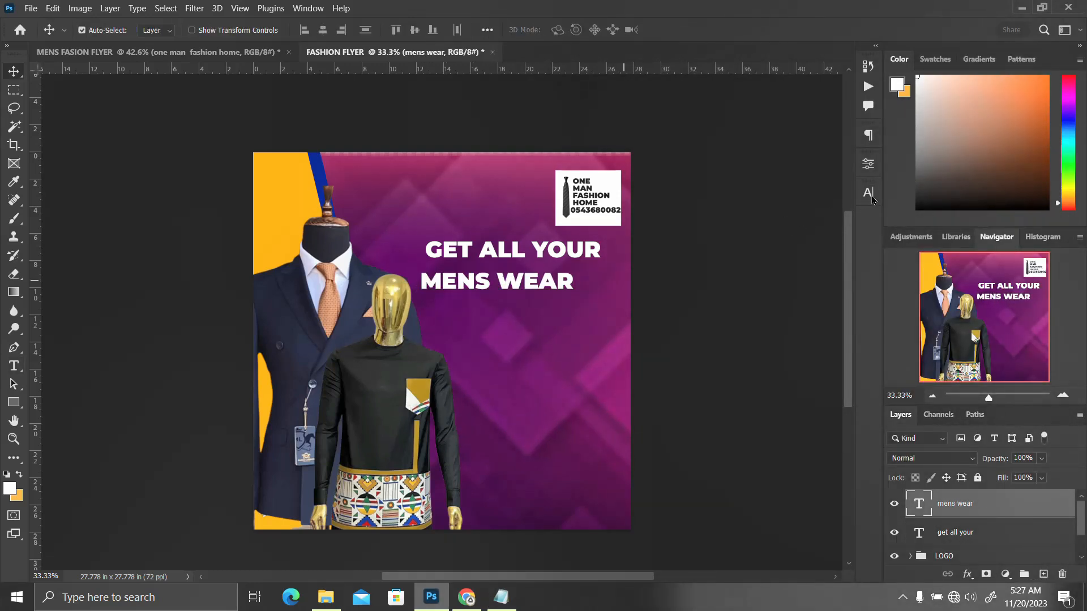
Colour the MENS WEAR text yellow-orange by sampling the flyer's yellow background area.
click(868, 193)
click(824, 277)
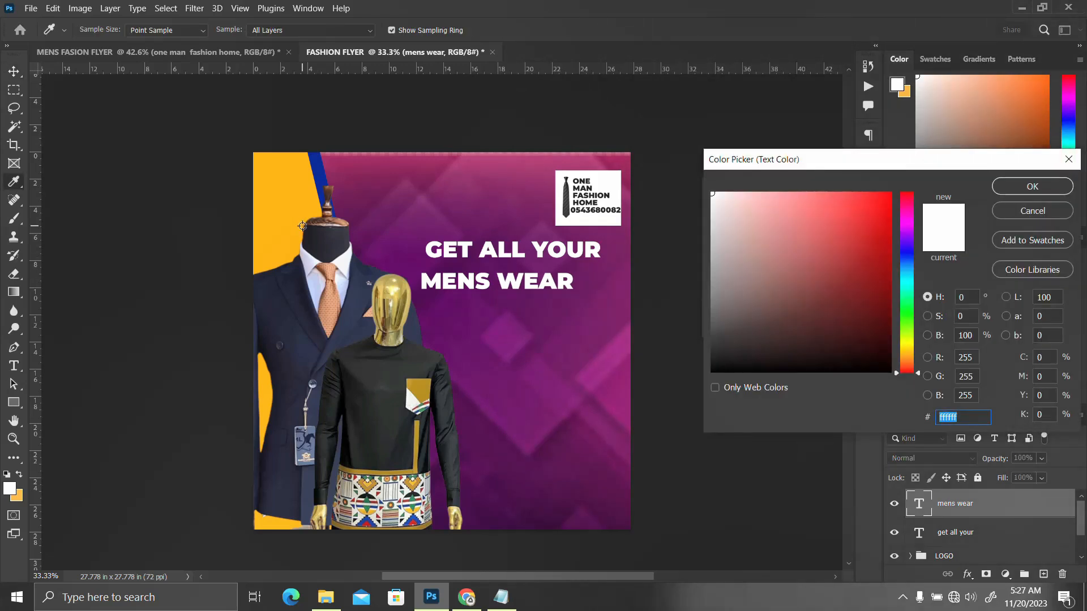
click(302, 226)
click(1032, 186)
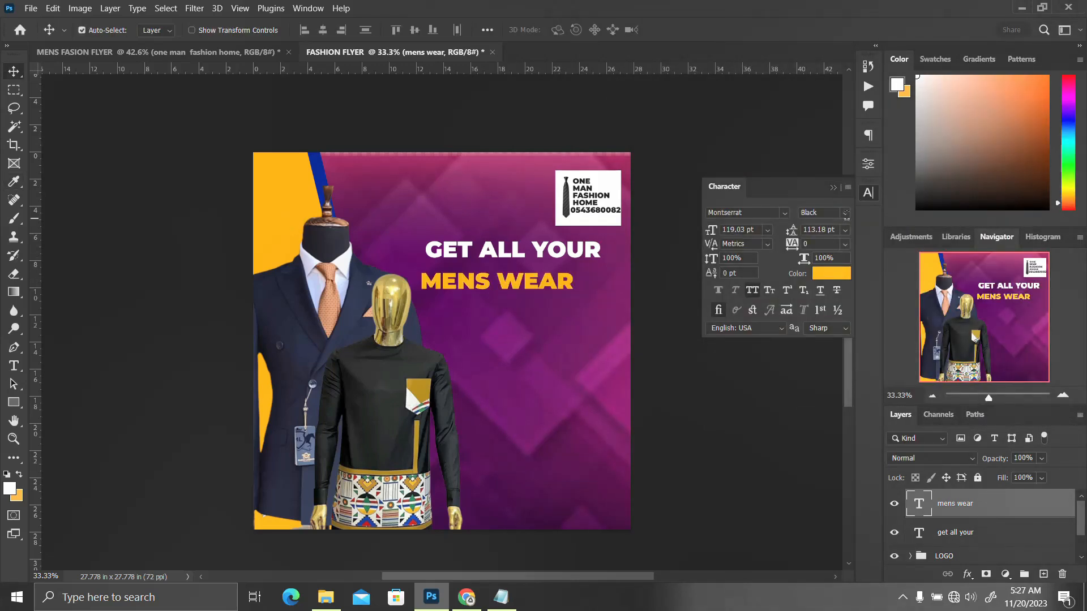
Change the MENS WEAR font to MOON GET! Heavy.
click(785, 213)
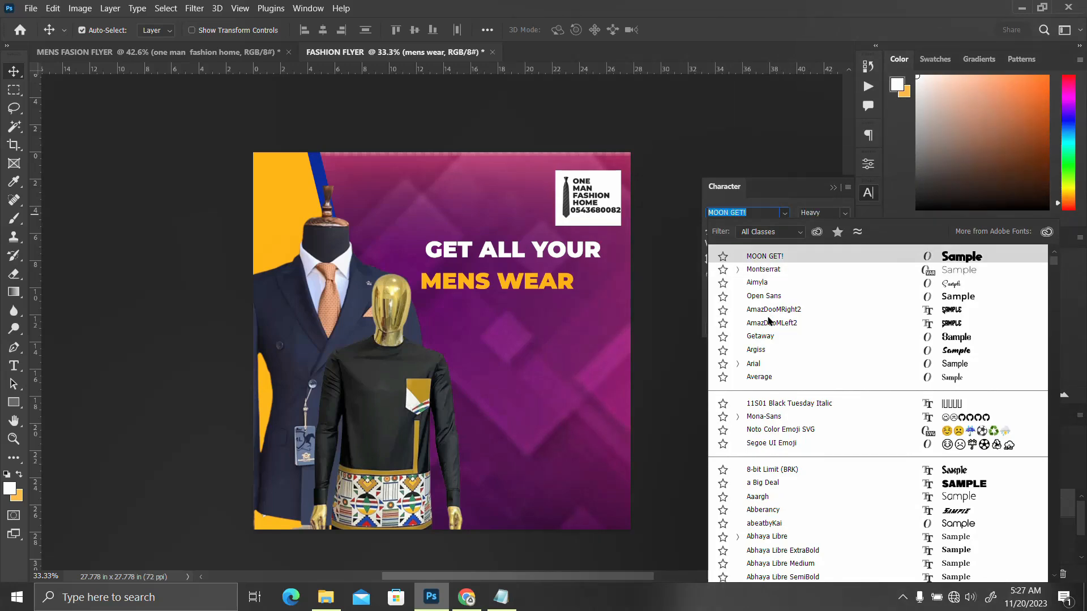
click(770, 258)
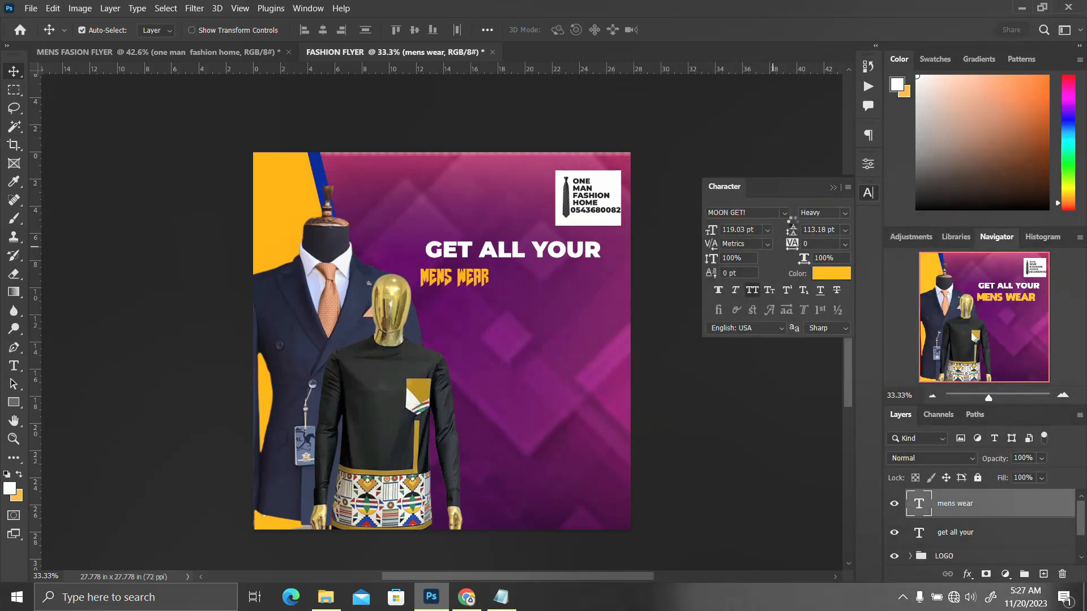
click(870, 198)
Enlarge the MENS WEAR text to about 126% and move it close beneath GET ALL YOUR.
key(ctrl+t)
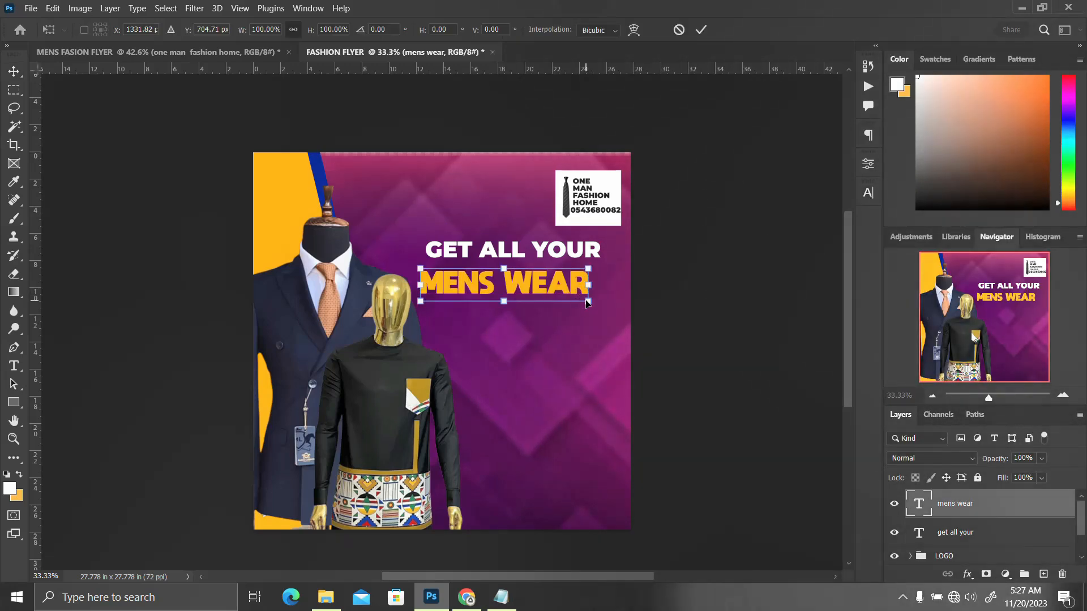
drag(602, 311, 615, 316)
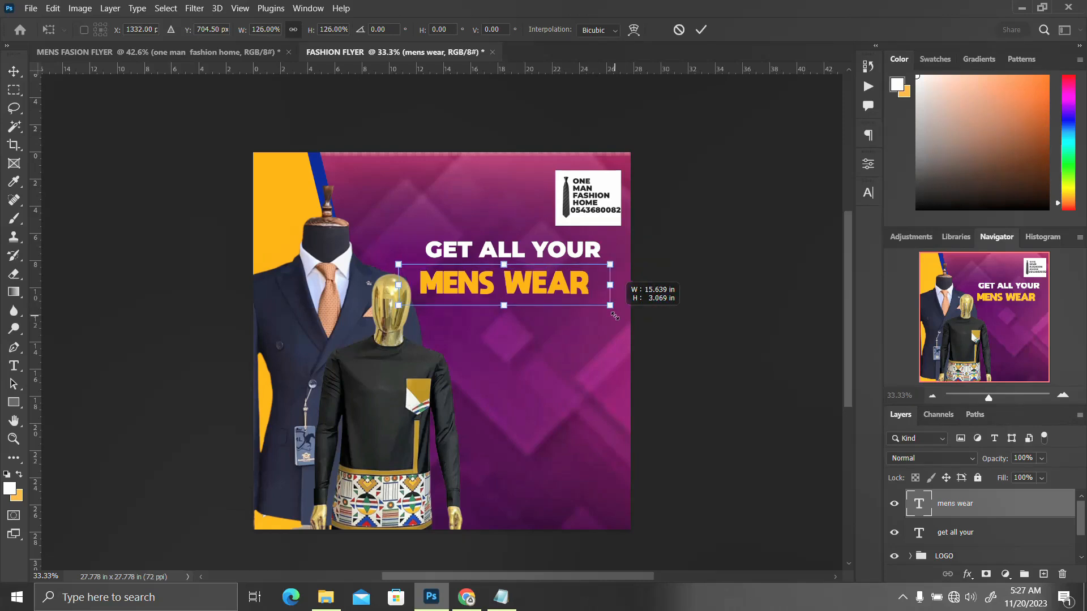
key(Return)
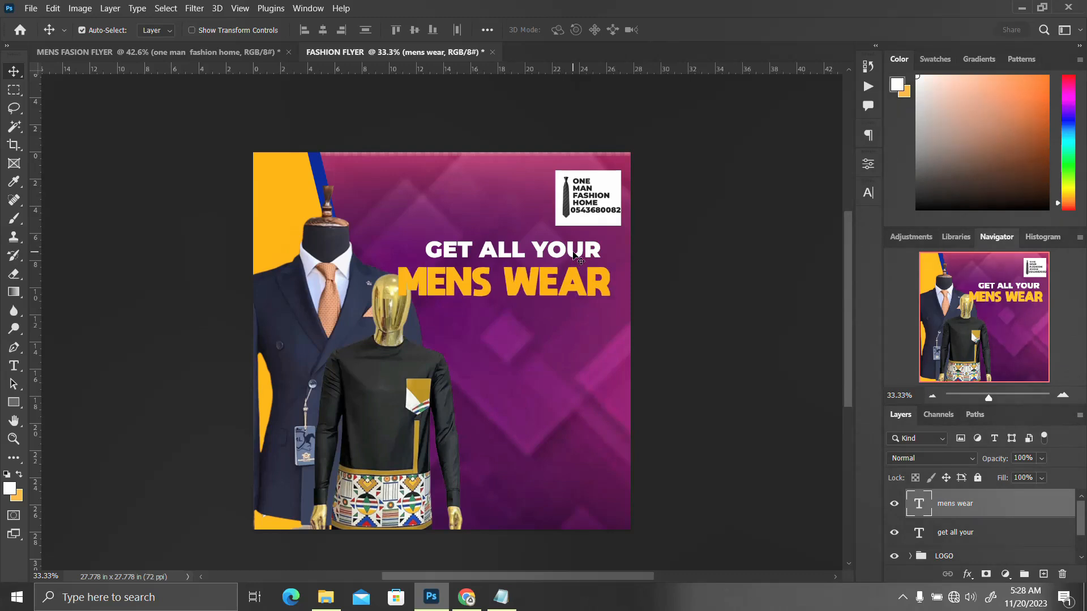
drag(553, 290, 564, 282)
Select the MENS WEAR and GET ALL YOUR layers together and nudge them slightly up on the canvas.
ctrl+click(956, 532)
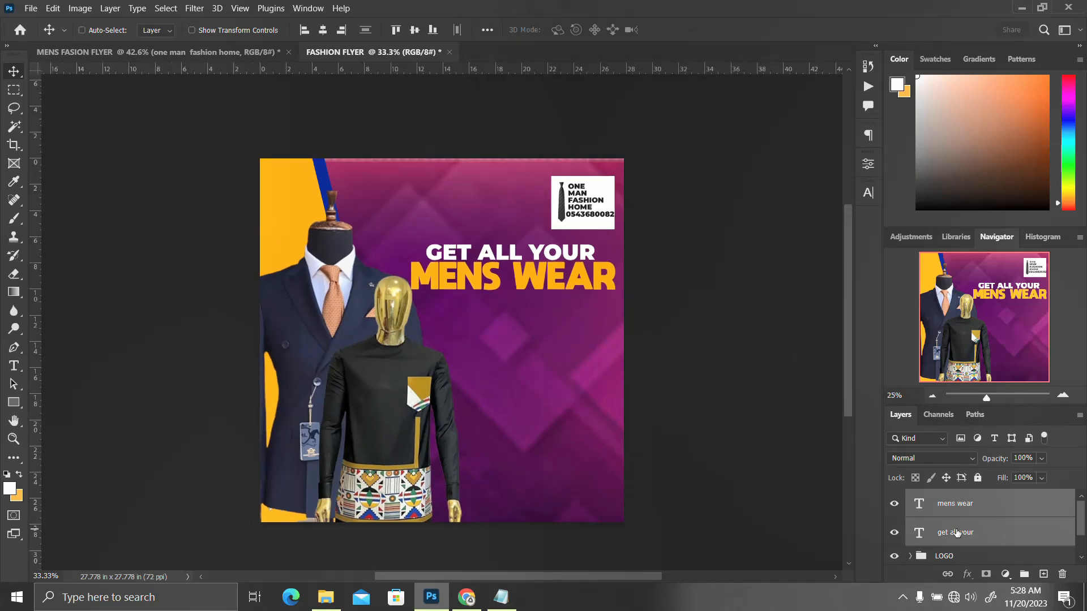
key(ctrl+minus)
key(Up)
key(Up)
key(Up)
key(Up)
key(Up)
key(Up)
key(Up)
key(Up)
key(Up)
key(Up)
key(Up)
key(Up)
key(Up)
key(Up)
key(Up)
key(Up)
key(Up)
key(Up)
key(Up)
key(Up)
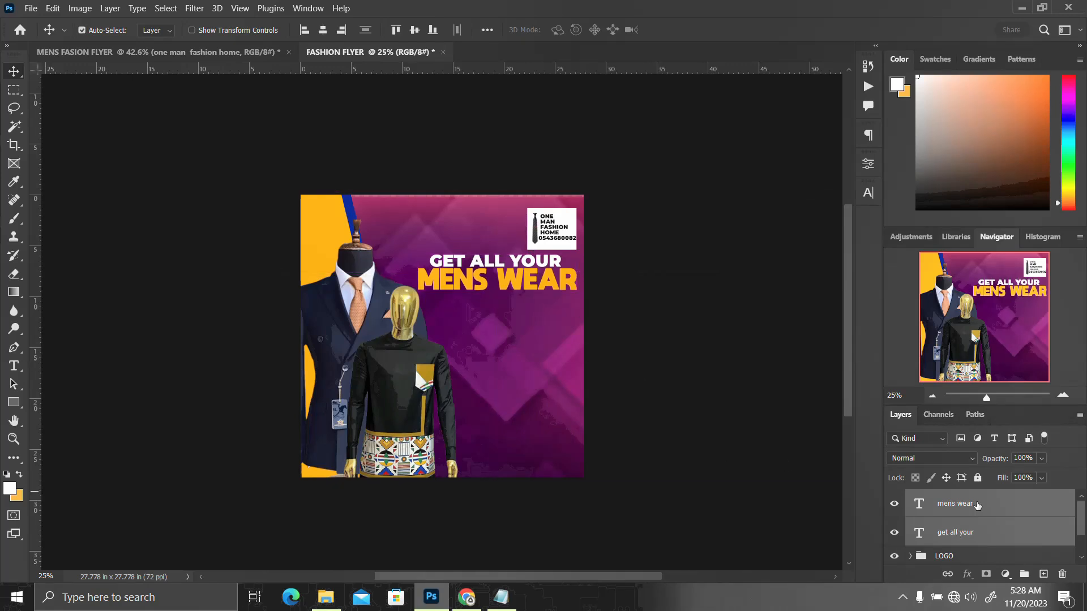
Duplicate the GET ALL YOUR line below MENS WEAR and replace its text with "here" from the Notepad document.
click(501, 597)
drag(703, 426, 677, 428)
double_click(682, 427)
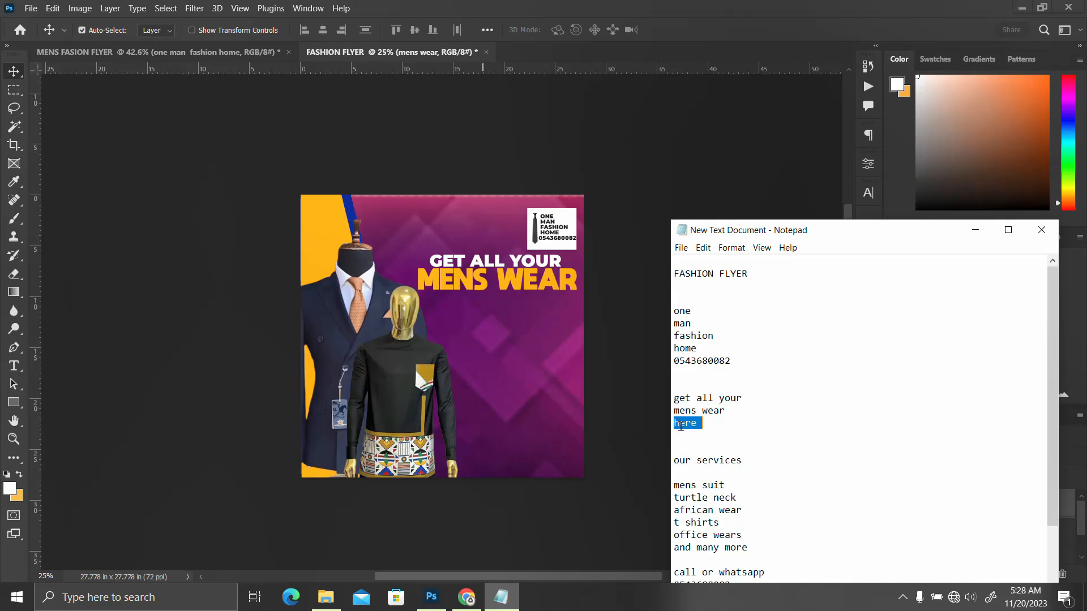
click(484, 266)
drag(487, 267, 487, 301)
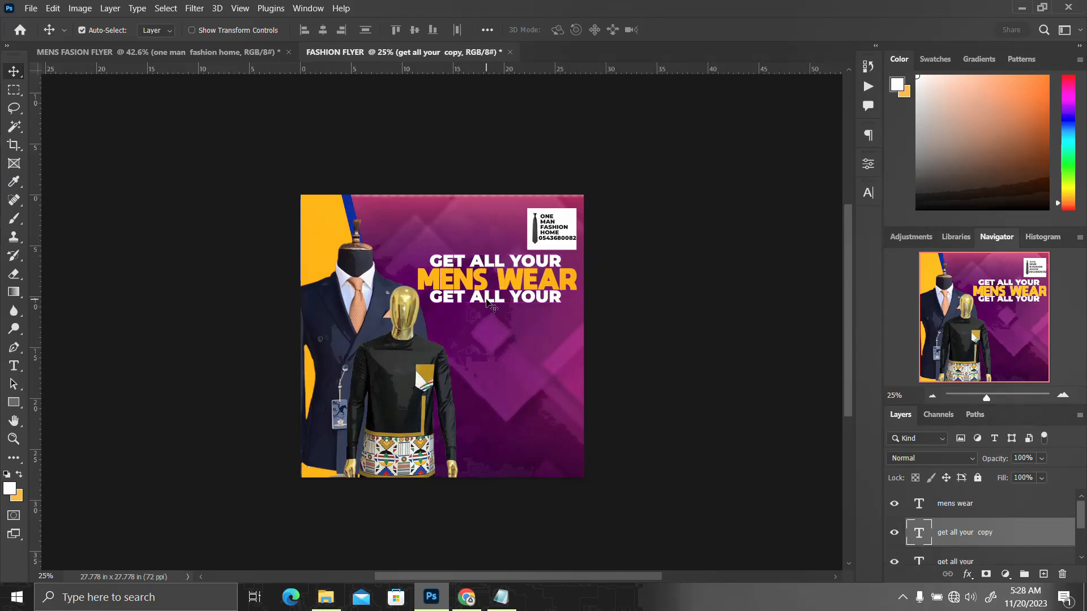
double_click(487, 303)
key(ctrl+a)
text(HERE)
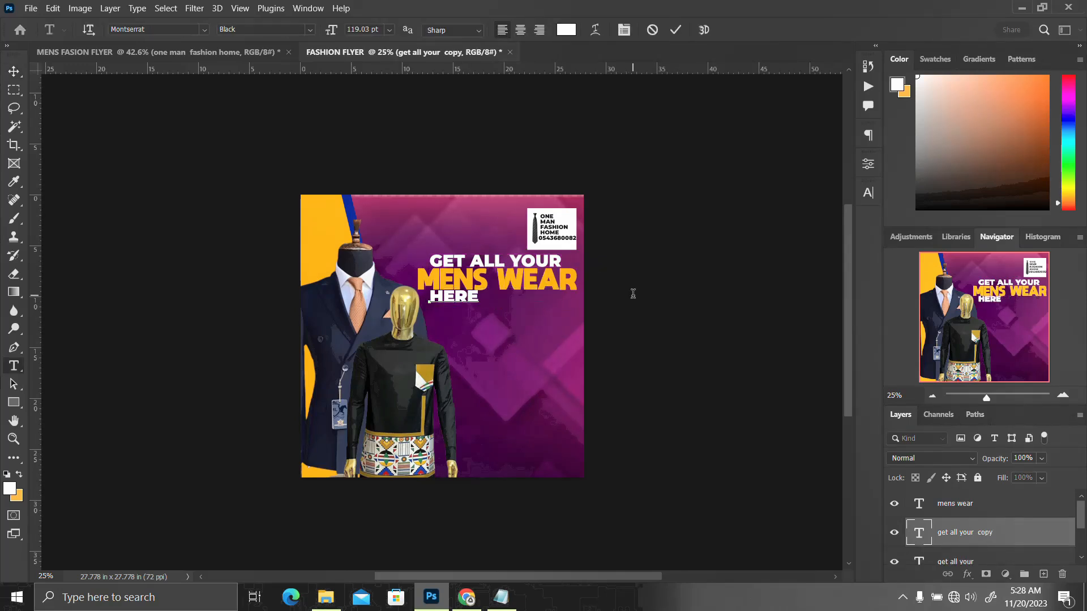
key(ctrl+Return)
key(v)
Shift the HERE text left to line up with the start of MENS WEAR.
key(shift+Left)
key(shift+Left)
key(shift+Left)
key(shift+Left)
key(shift+Left)
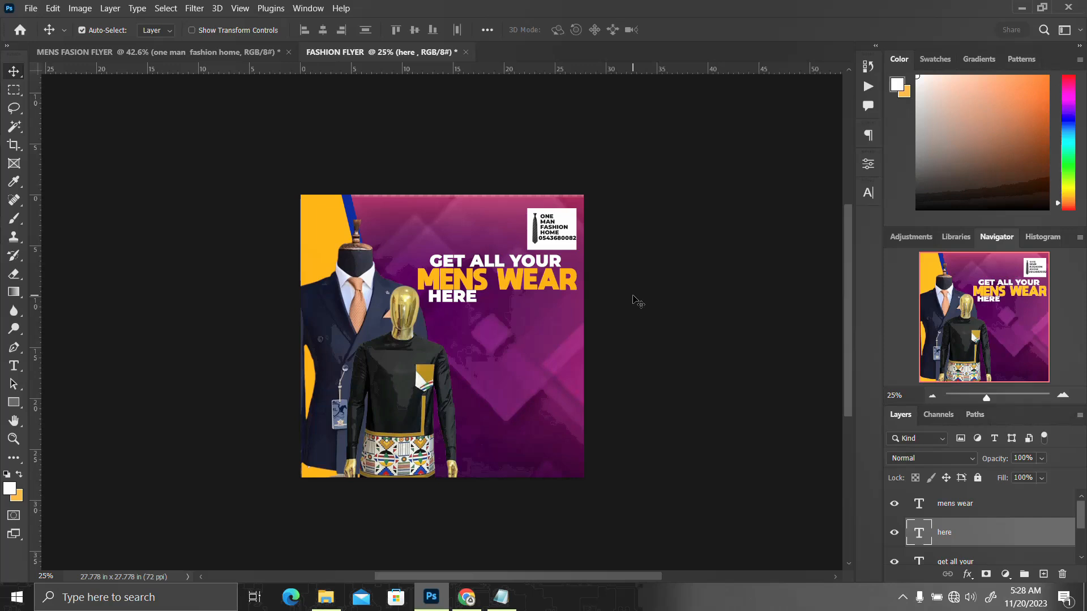
key(shift+Left)
key(shift+Left)
key(shift+Left)
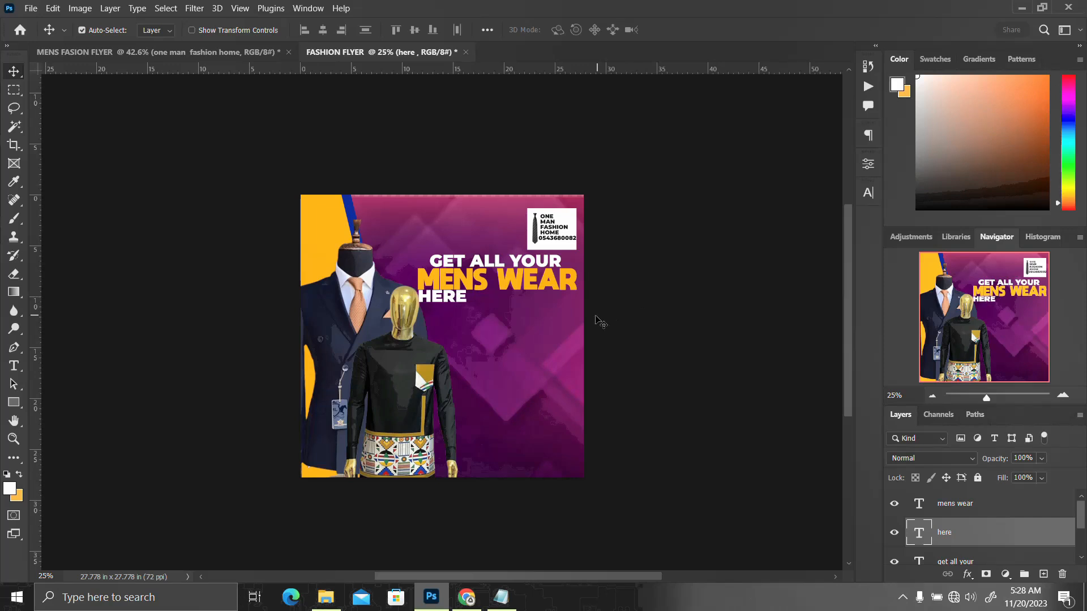
key(shift+Down)
Draw a white square of about 320 px below the headline, on a layer above the MENS WEAR text.
right_click(14, 402)
click(74, 403)
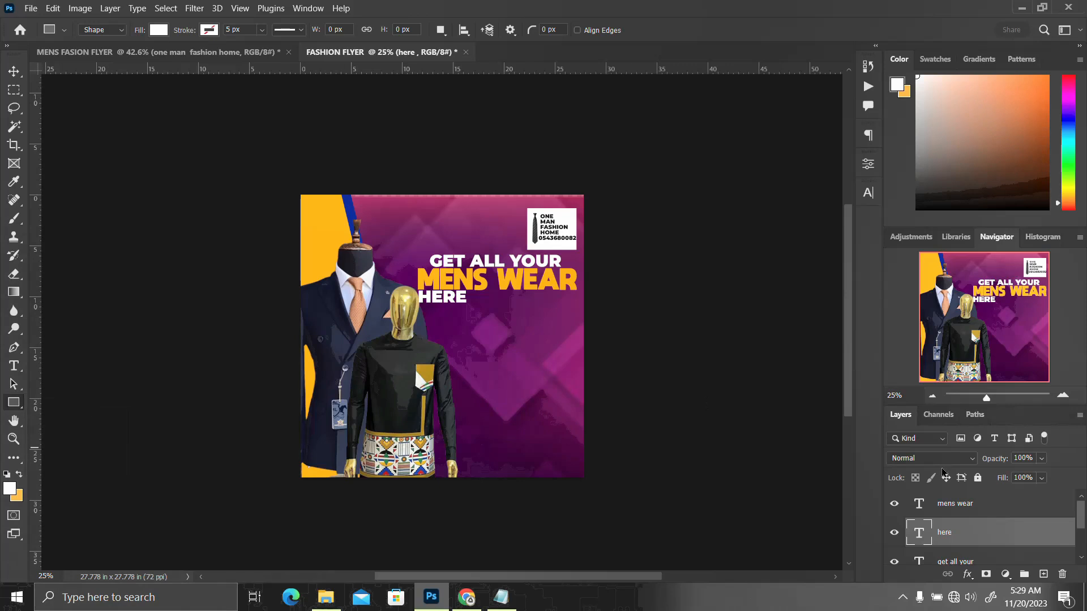
click(985, 508)
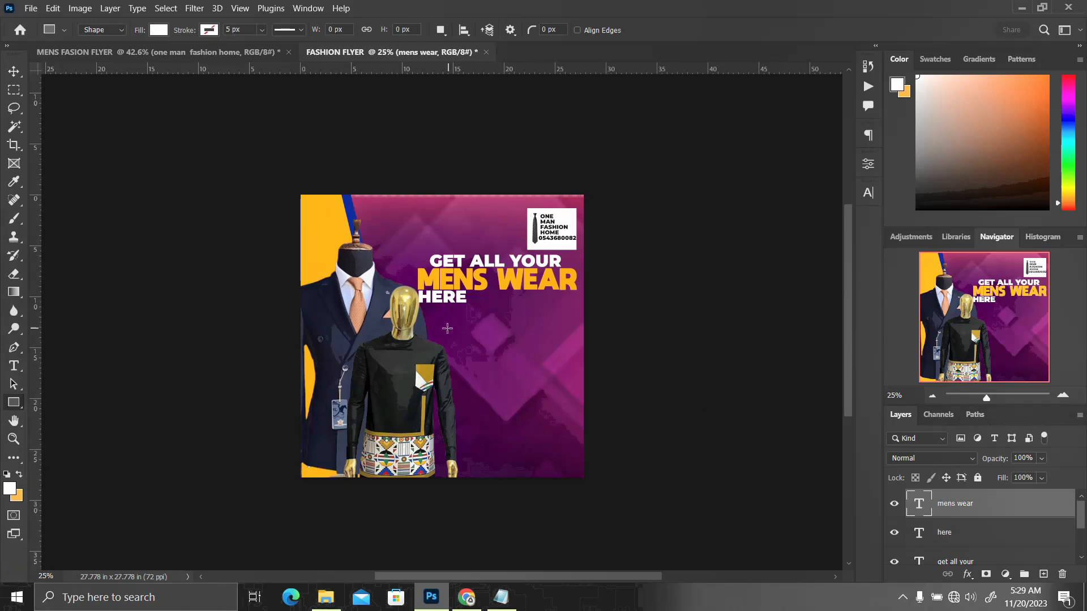
mouse_move(453, 318)
mouse_down()
mouse_move(504, 340)
mouse_move(498, 364)
mouse_up()
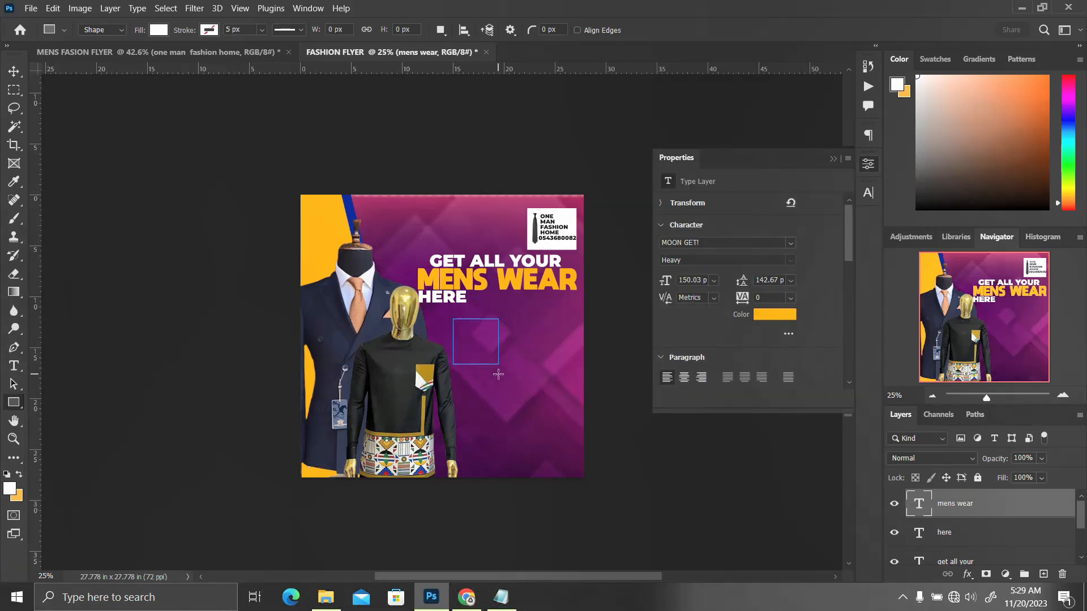
click(868, 163)
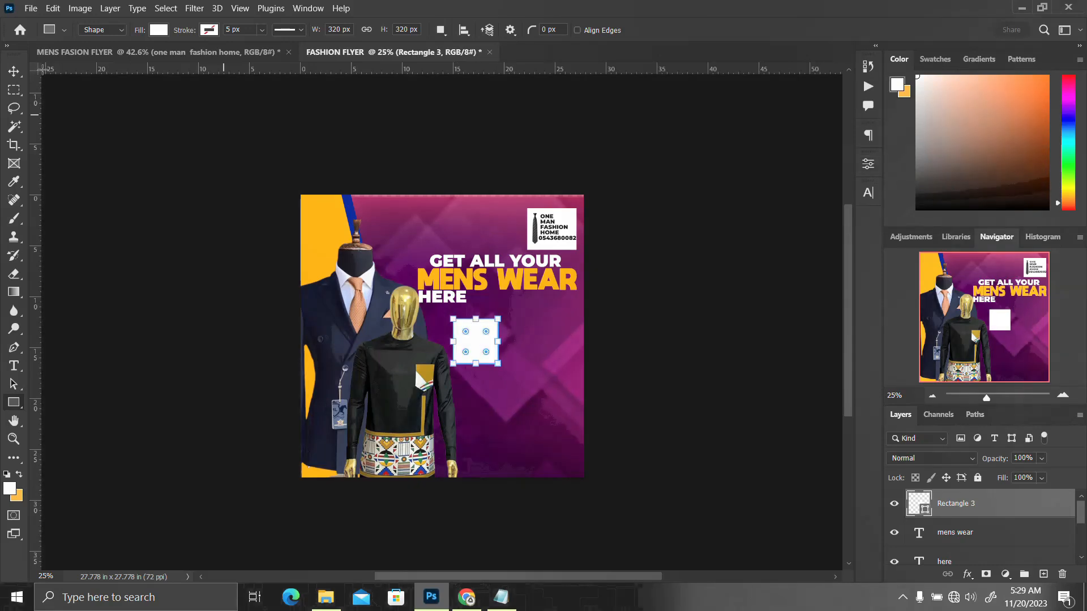
Duplicate the white square and place the copy directly to its right with a narrow gap.
click(14, 71)
drag(448, 275, 464, 275)
key(shift+Right)
key(shift+Right)
key(shift+Right)
key(shift+Right)
key(shift+Right)
key(shift+Right)
key(shift+Right)
key(shift+Right)
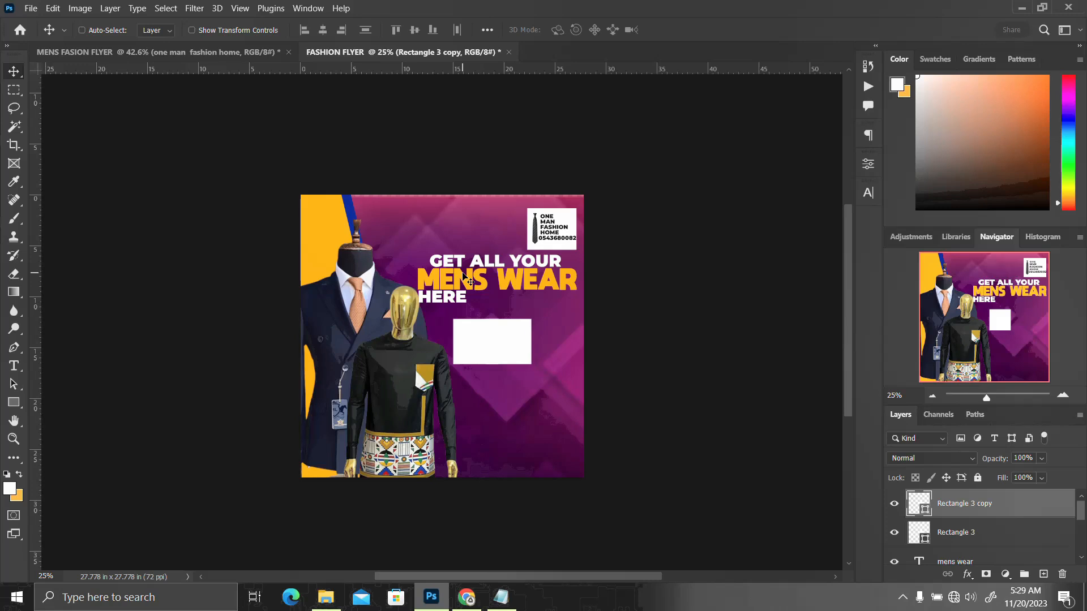
key(shift+Right)
key(shift+Right)
key(shift+Right)
key(shift+Right)
key(shift+Right)
key(shift+Right)
key(shift+Right)
key(shift+Right)
key(shift+Right)
key(shift+Right)
key(shift+Left)
key(shift+Left)
key(shift+Left)
Duplicate the second white square to its right with a matching gap to form a row of three.
key(alt+shift+Right)
key(shift+Right)
key(shift+Right)
key(shift+Right)
key(shift+Right)
key(shift+Right)
key(shift+Right)
key(shift+Right)
key(shift+Right)
key(shift+Right)
key(shift+Right)
key(shift+Right)
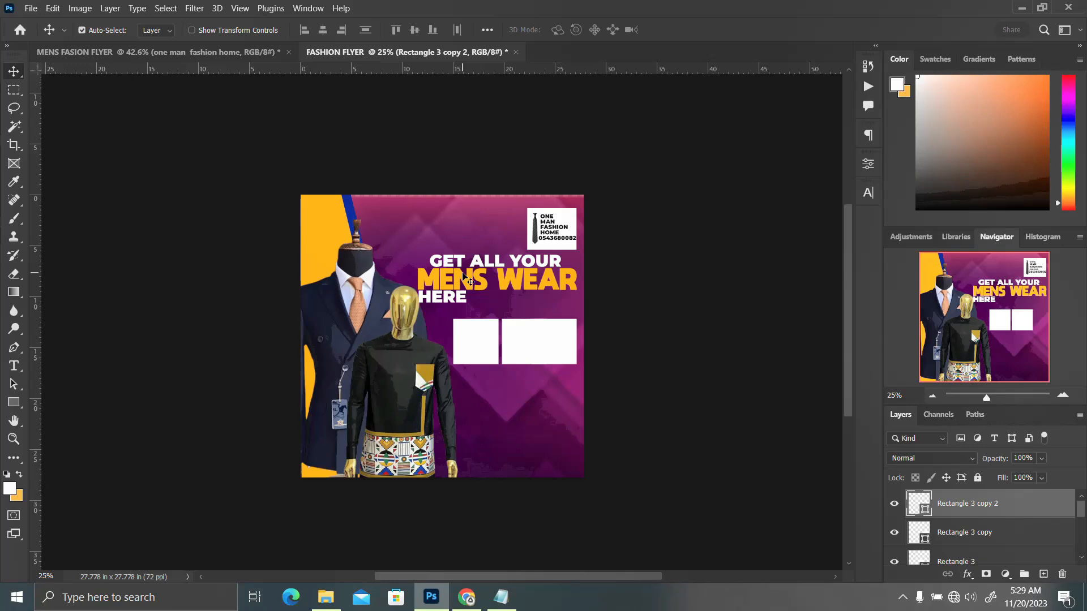
key(shift+Right)
key(shift+Right)
Select all three white squares and shift the row left until it fits within the flyer's right edge.
shift+click(974, 562)
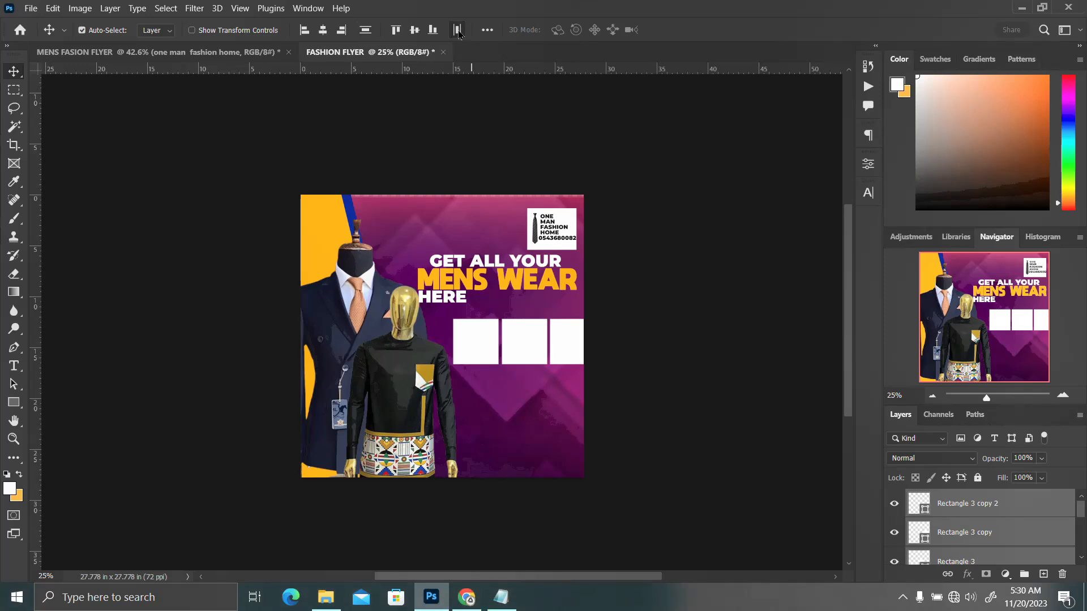
key(shift+Left)
key(shift+Left)
key(shift+Left)
key(shift+Left)
key(shift+Left)
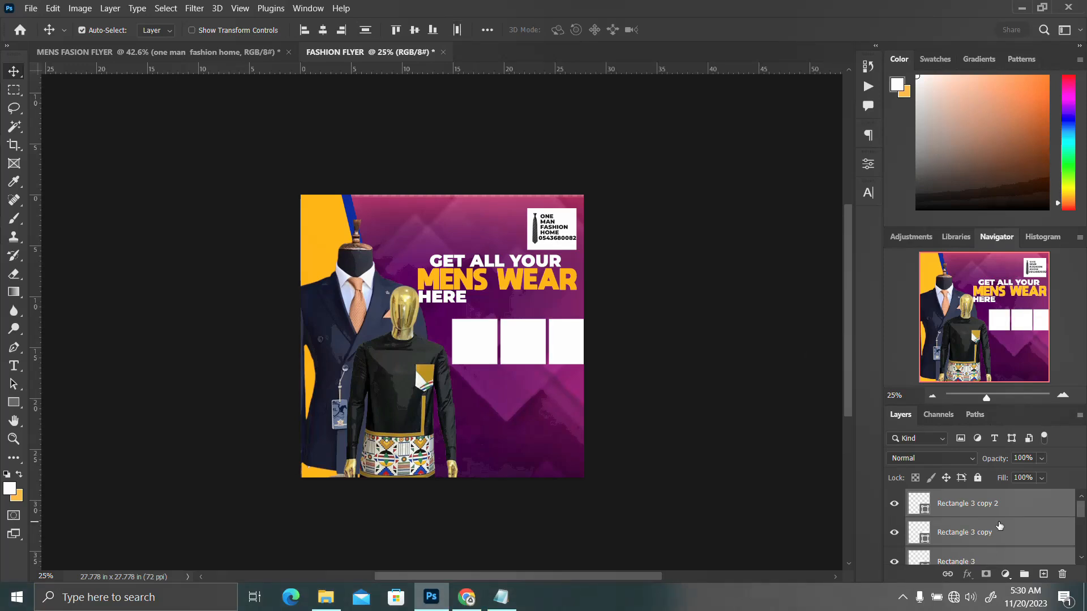
key(shift+Left)
key(shift+Left)
key(shift+Left)
key(shift+Left)
key(shift+Left)
key(shift+Left)
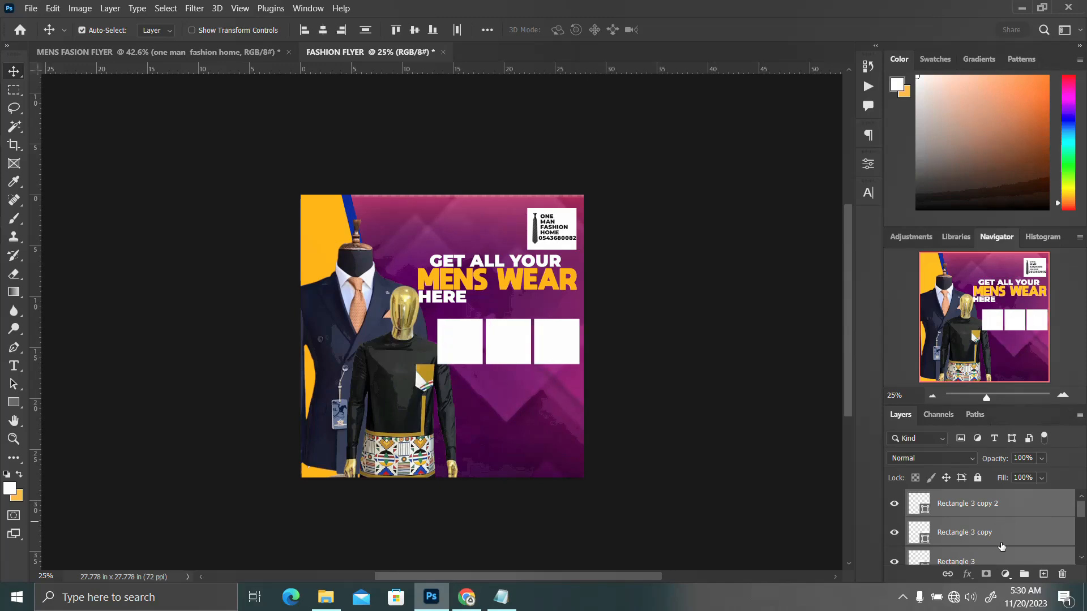
Duplicate the row of three white squares and nudge the copy down over the original row.
key(alt+shift+Down)
key(alt+shift+Down)
key(alt+shift+Down)
key(alt+shift+Down)
key(alt+shift+Down)
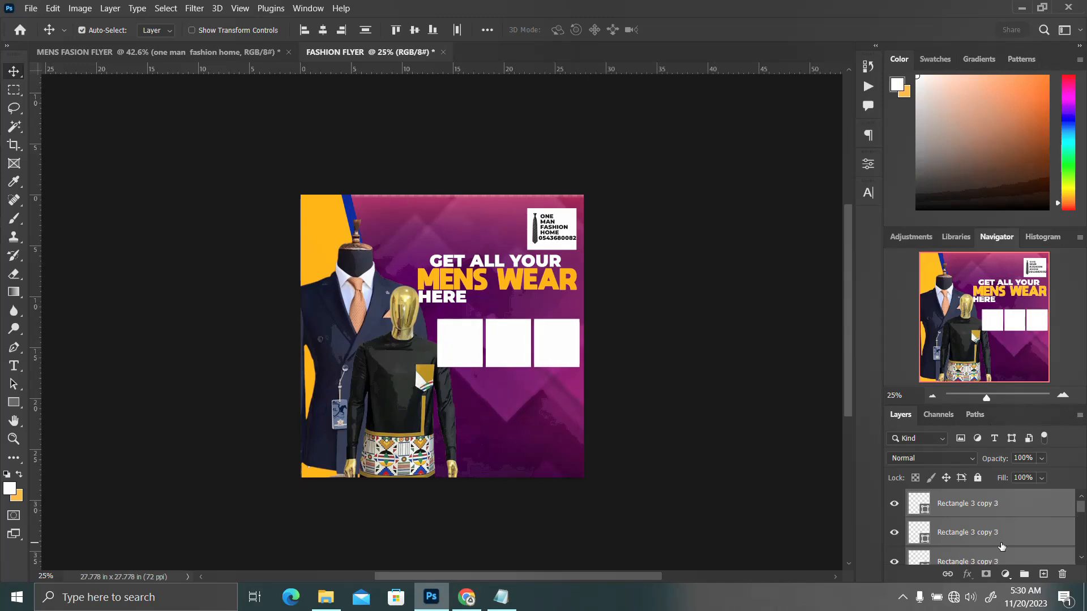
key(alt+shift+Down)
key(alt+shift+Down)
key(alt+shift+Down)
key(alt+shift+Down)
key(alt+shift+Down)
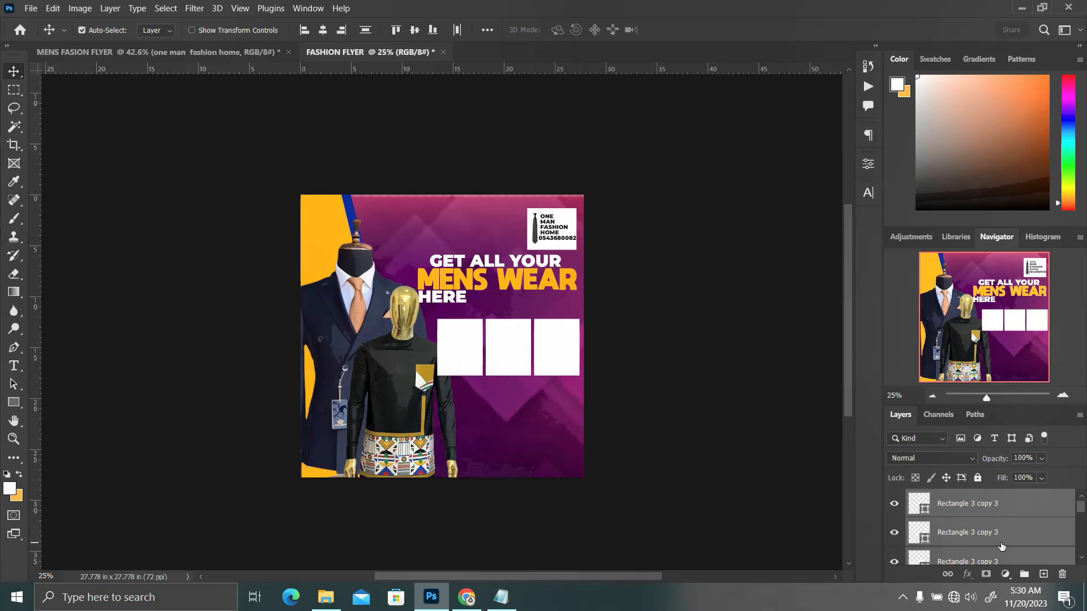
key(alt+shift+Down)
key(alt+shift+Down)
key(alt+shift+Down)
key(alt+shift+Down)
key(alt+shift+Down)
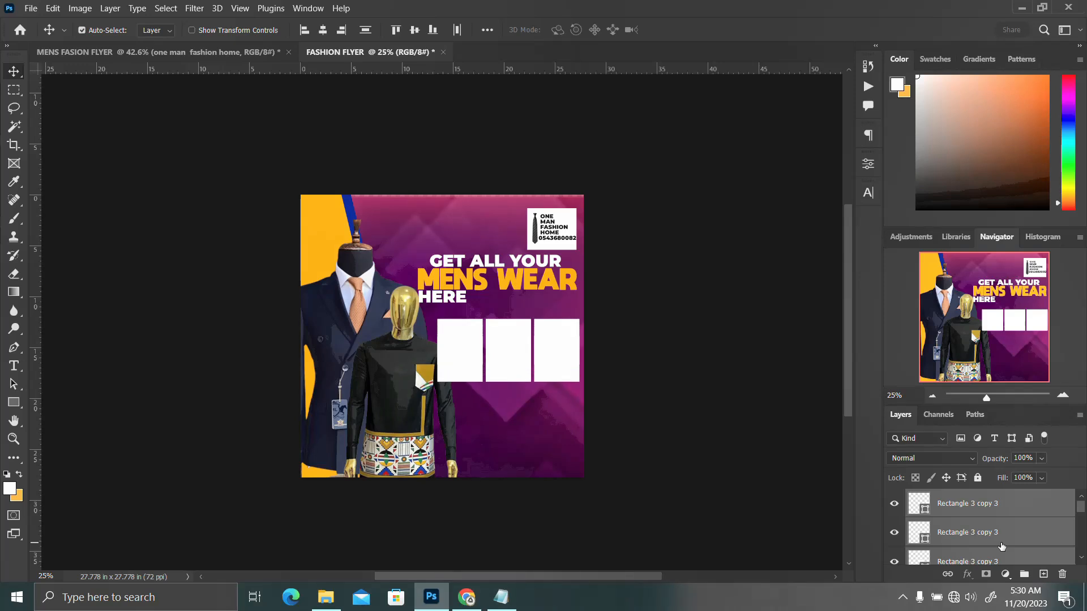
key(alt+shift+Down)
key(alt+shift+Down)
key(alt+shift+Down)
key(alt+shift+Down)
key(alt+shift+Down)
key(alt+shift+Down)
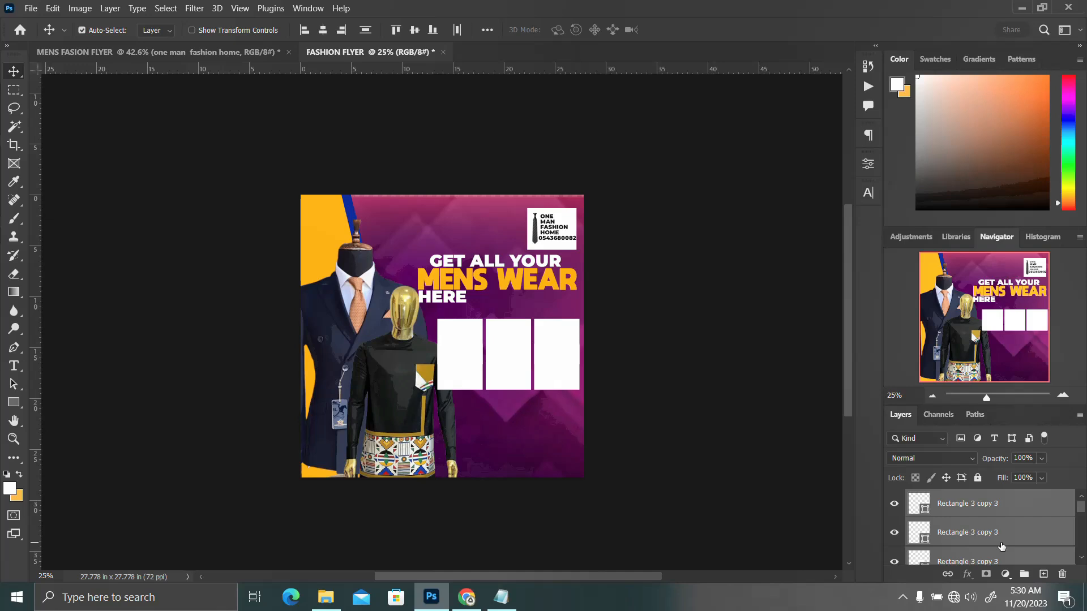
key(alt+shift+Down)
key(alt+shift+Down)
key(alt+shift+Down)
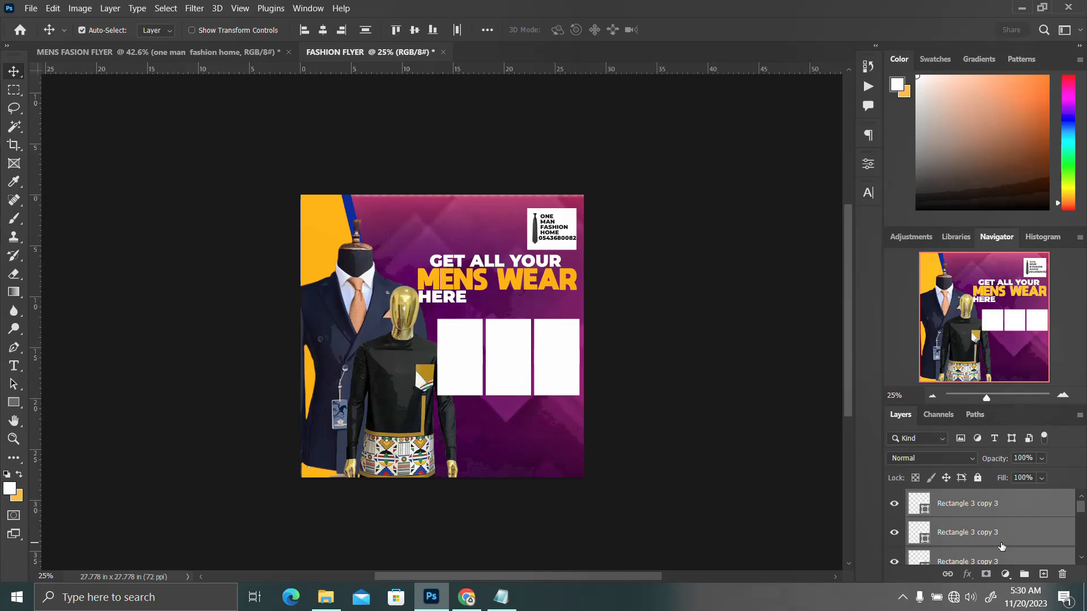
Move the copied row straight down until a narrow gap separates it from the upper row of squares.
key(ctrl+t)
key(Down)
key(Down)
key(Down)
key(Down)
key(Down)
key(Down)
key(Down)
key(Down)
key(Down)
key(Down)
key(Down)
key(Down)
key(Down)
key(Down)
key(Down)
key(Down)
key(Down)
key(Down)
key(Down)
key(Down)
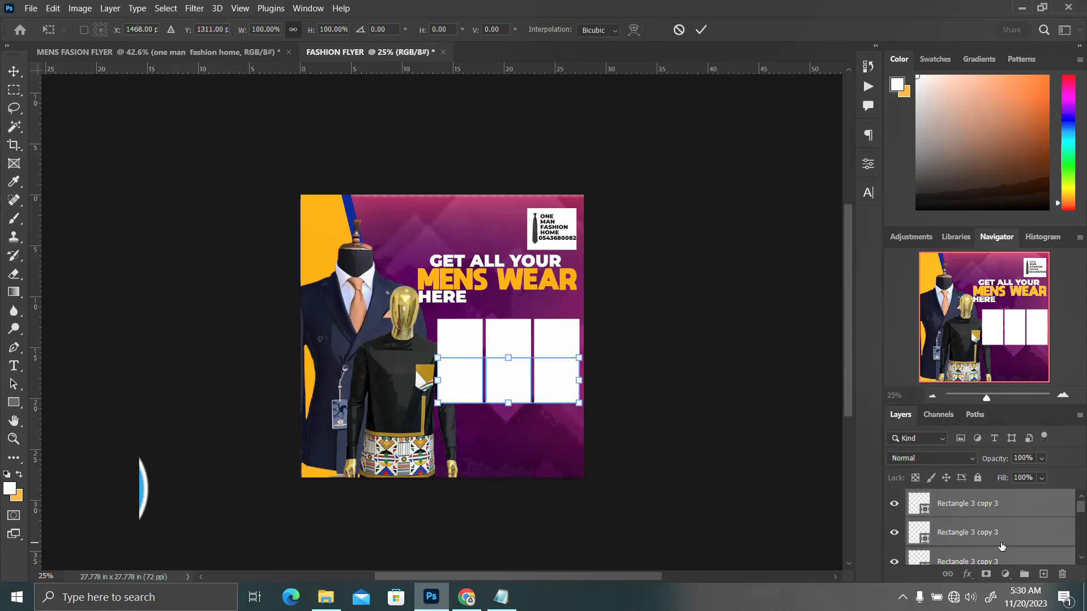
key(Down)
key(Down)
key(Down)
key(Down)
key(Down)
key(Down)
key(Down)
key(Down)
key(Down)
key(Down)
key(Down)
key(Down)
key(Down)
key(Down)
key(Down)
key(Down)
key(Down)
key(Down)
key(Down)
key(Down)
key(Down)
key(Down)
key(Down)
key(Down)
key(Down)
key(Down)
key(Down)
key(Down)
key(Down)
key(Down)
key(Return)
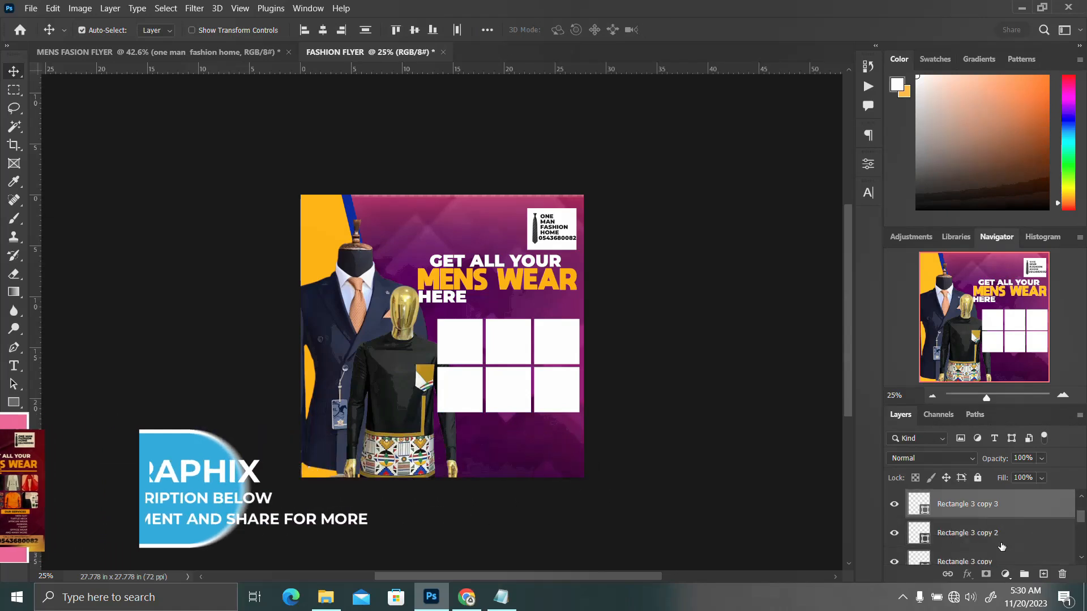
Group all the white square layers and name the group IMAGES.
ctrl+click(1005, 536)
ctrl+click(1000, 556)
ctrl+click(1000, 557)
scroll(1000, 558, down, 1)
key(ctrl+g)
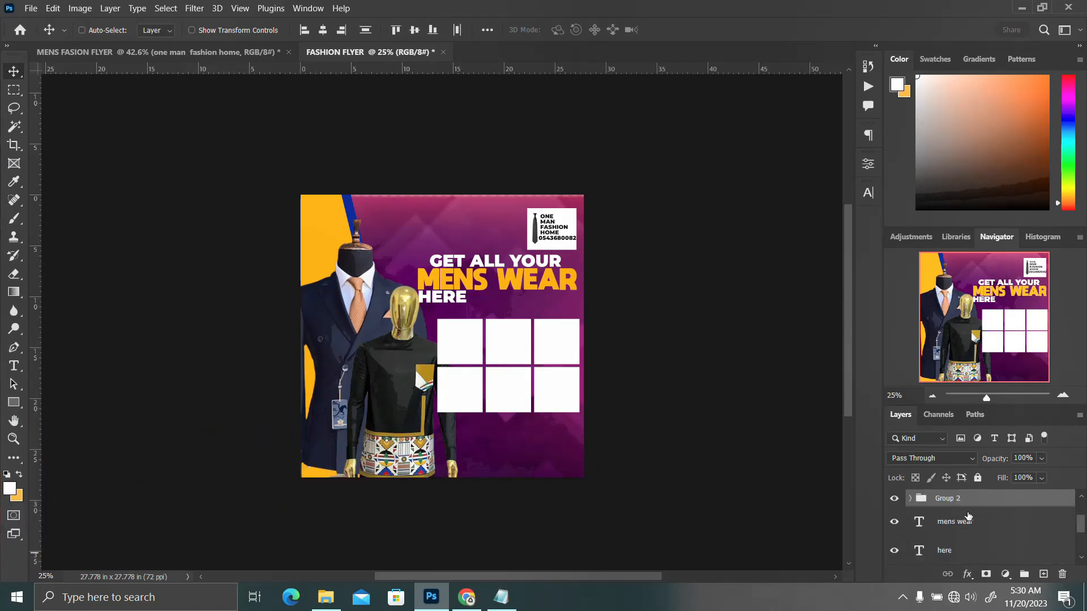
drag(961, 504, 958, 519)
mouse_move(961, 507)
mouse_down()
mouse_move(972, 524)
mouse_move(964, 505)
mouse_up()
click(894, 498)
click(894, 498)
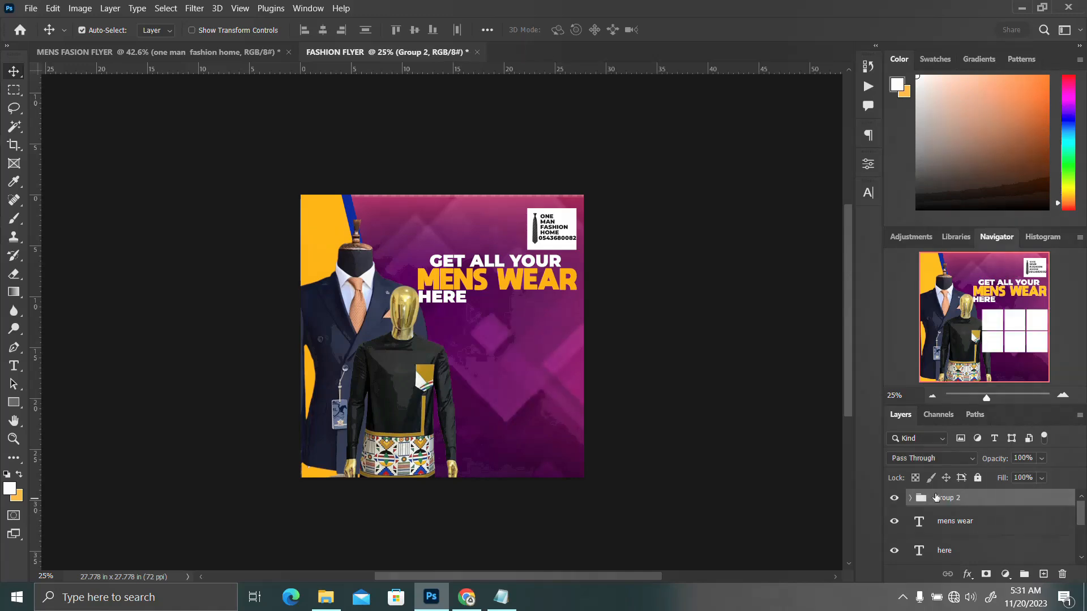
double_click(948, 498)
text(IMAGES)
key(Return)
Group the three headline text layers and name the group TOPS.
click(941, 527)
scroll(943, 535, down, 2)
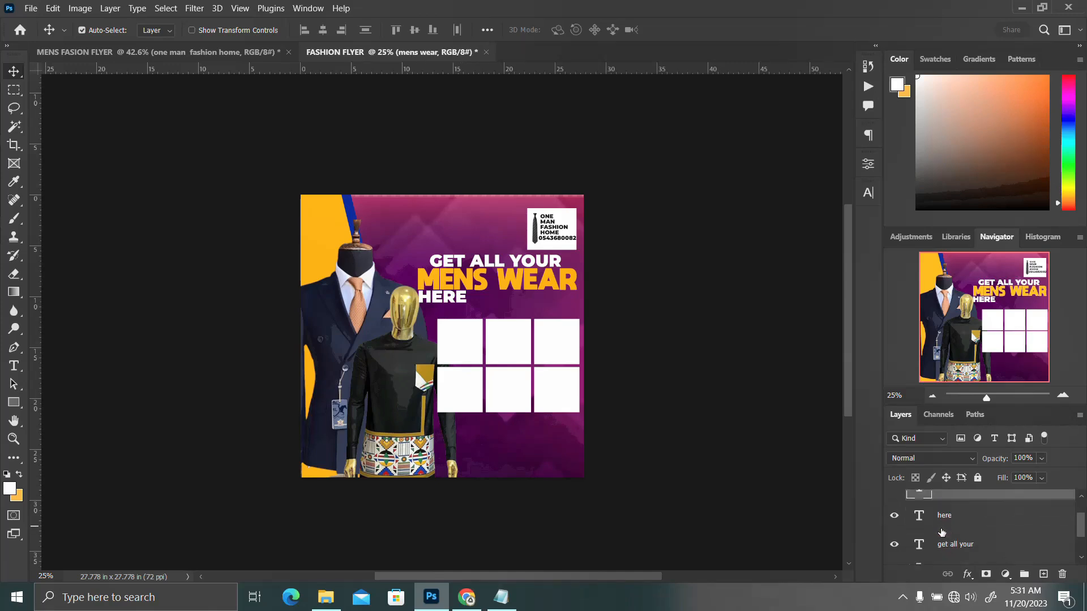
key(ctrl+g)
double_click(944, 503)
text(TOPS)
key(Return)
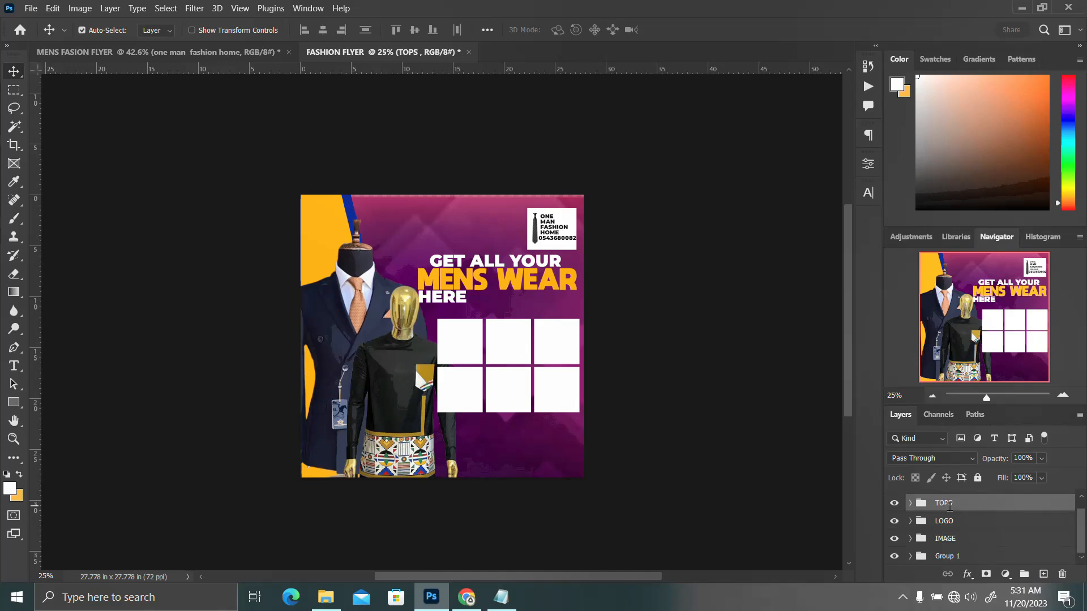
Scale the IMAGES group down slightly and position it just beneath the headline, clear of the flyer's right edge.
scroll(950, 508, up, 1)
click(948, 499)
key(ctrl+t)
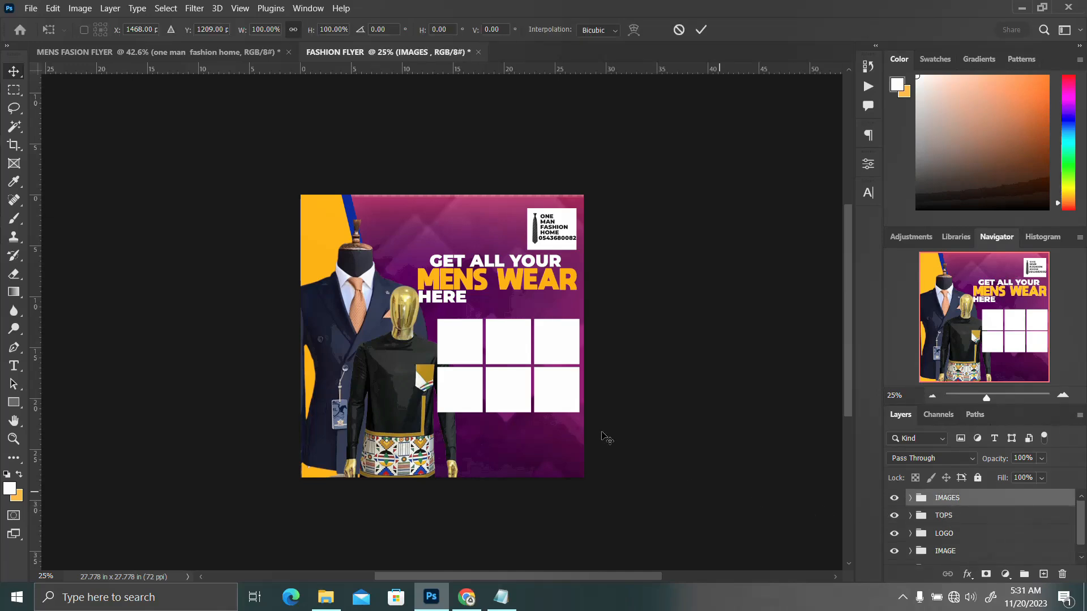
drag(586, 418, 569, 412)
key(Return)
key(ctrl+t)
drag(500, 382, 507, 366)
key(Return)
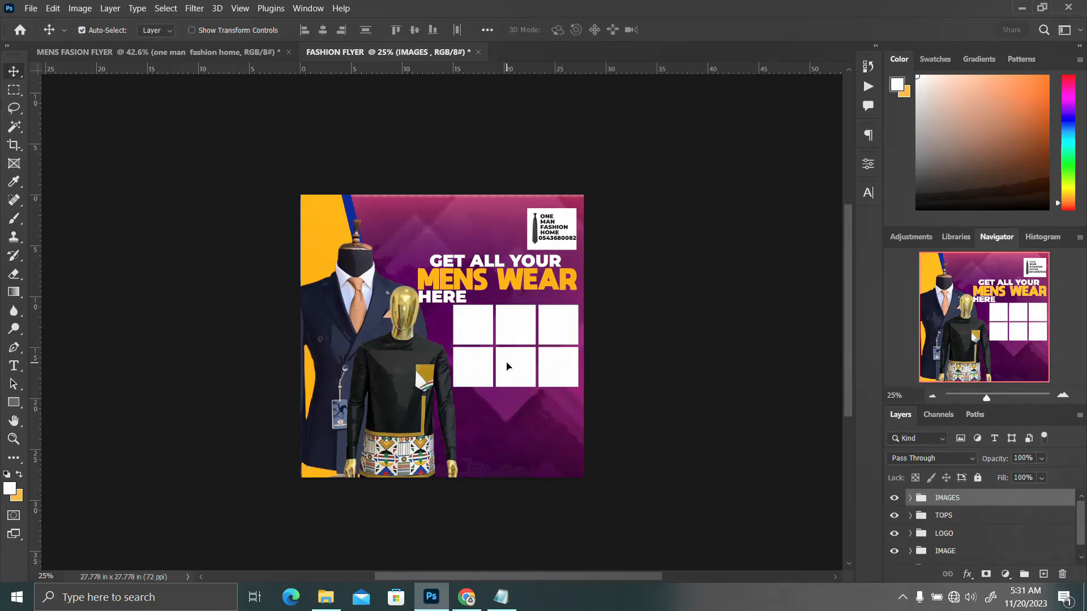
key(shift+Left)
key(shift+Down)
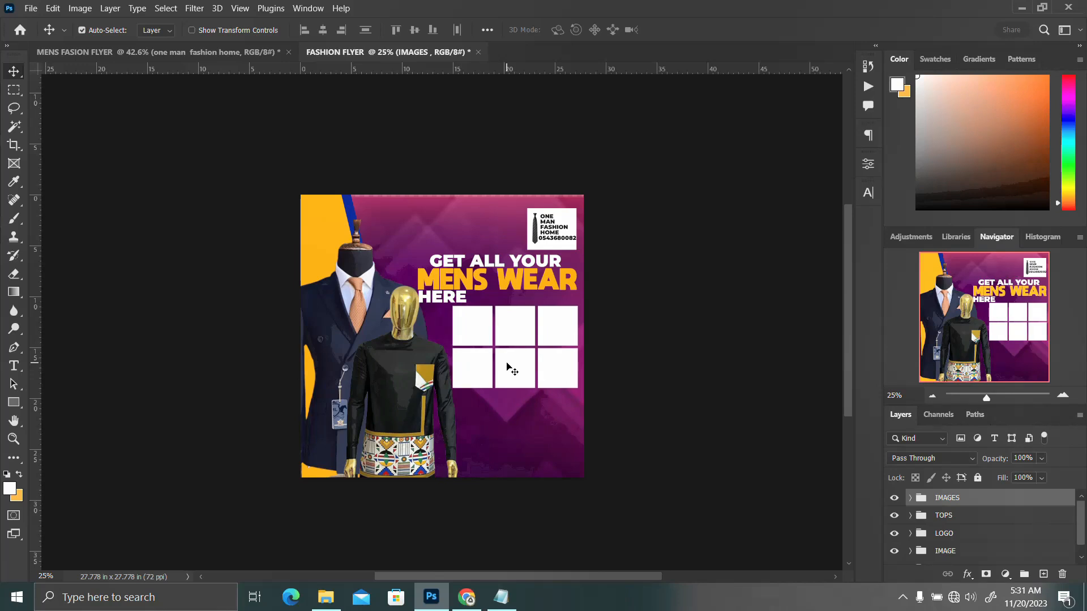
Draw a white bar of about 606 × 84 px under the grid and add the Notepad text "our services" below it.
click(12, 401)
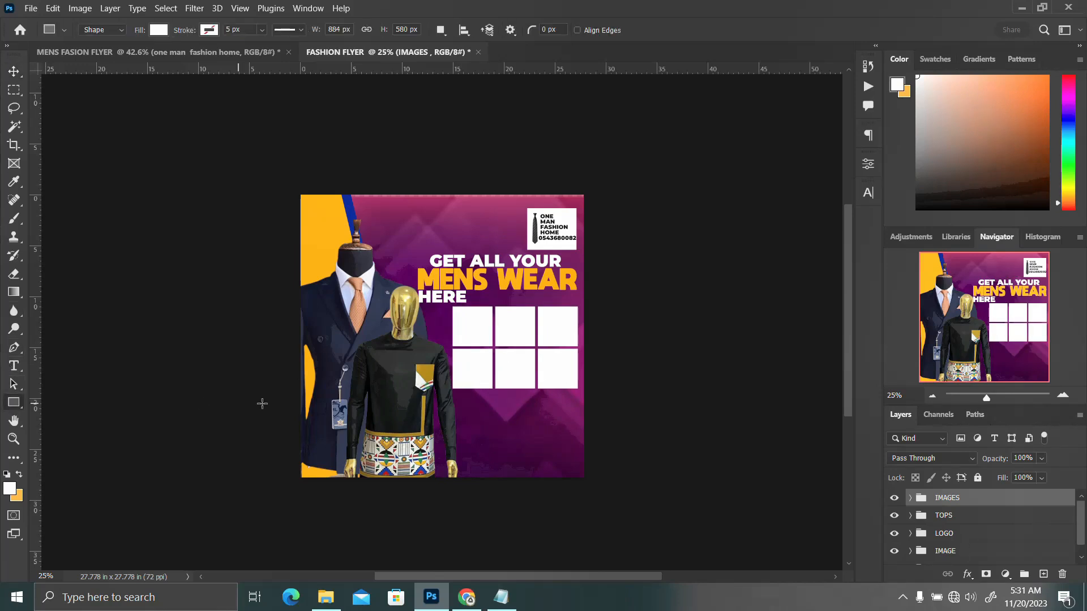
drag(485, 398, 572, 408)
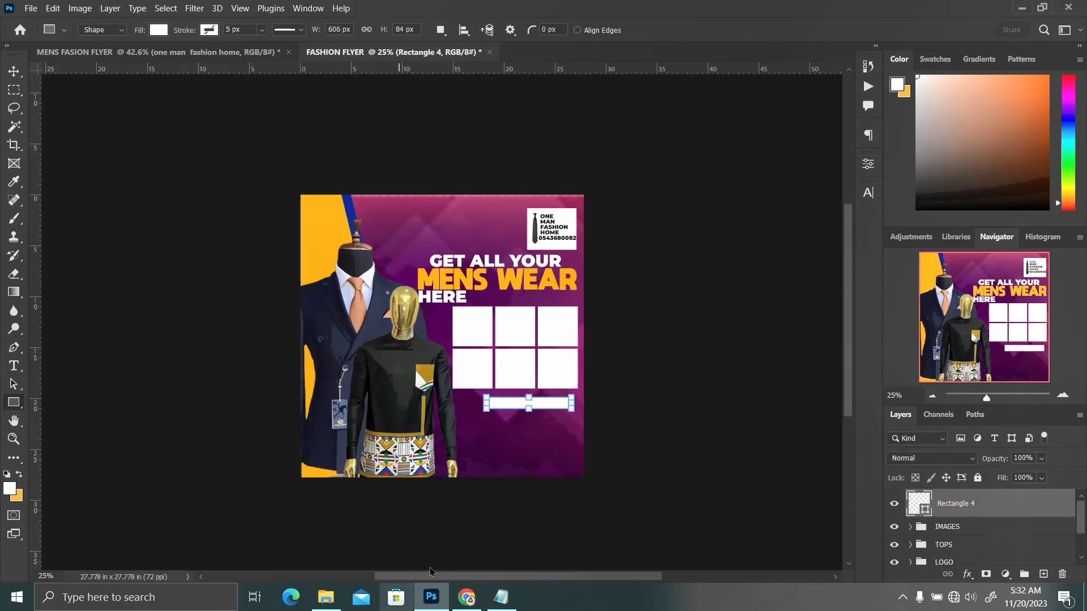
click(501, 597)
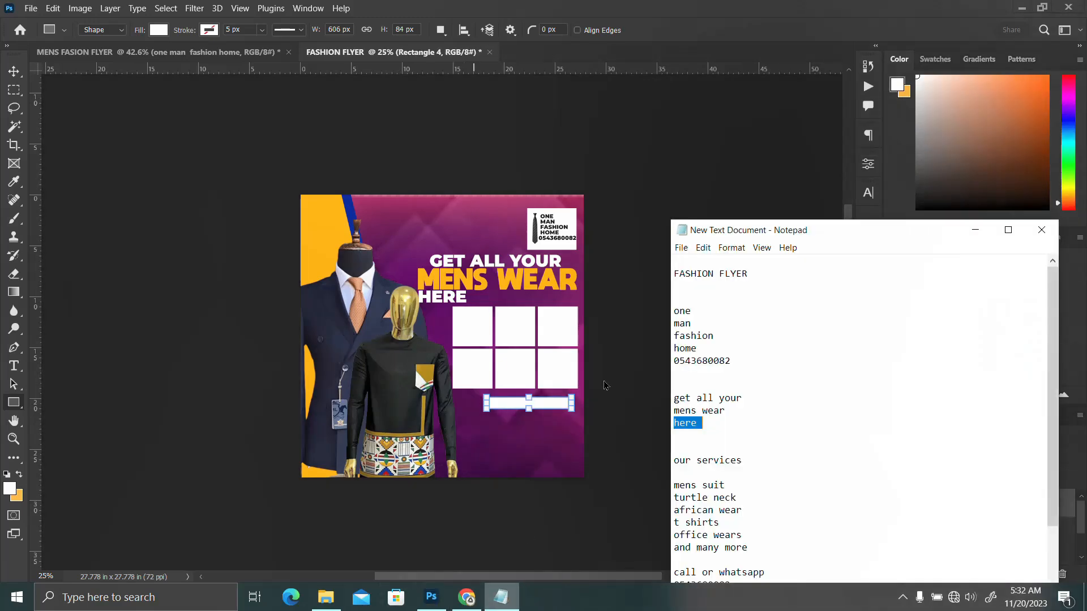
drag(748, 460, 662, 464)
key(ctrl+c)
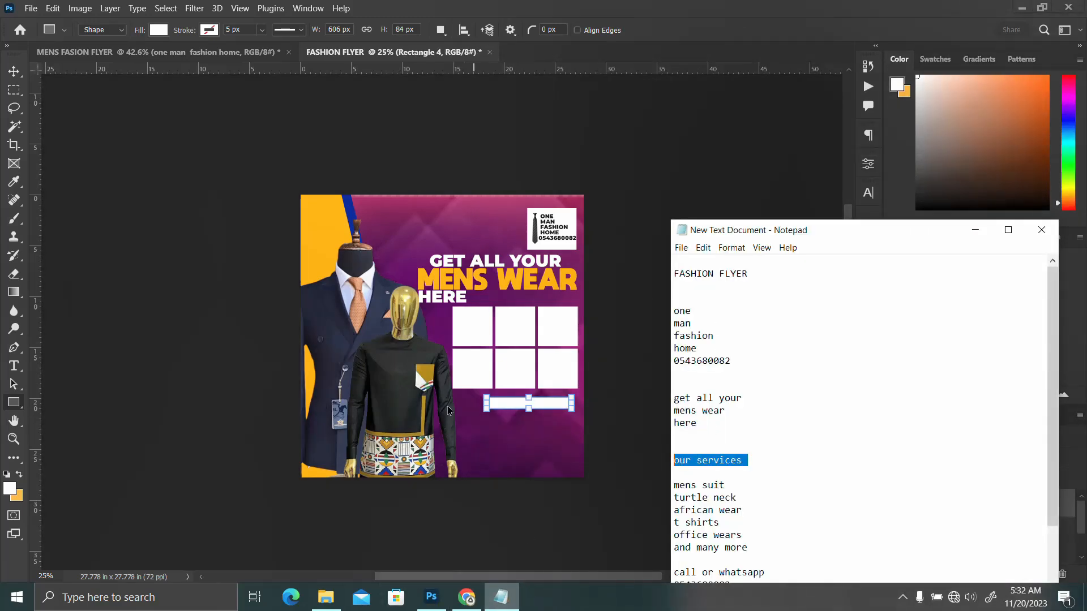
click(811, 153)
key(t)
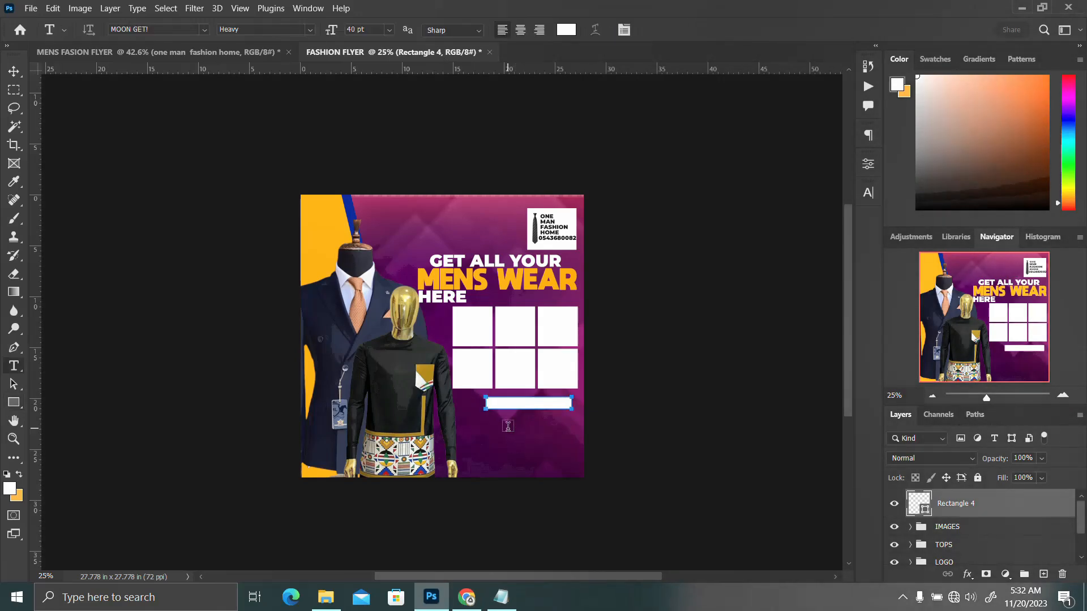
click(508, 426)
key(ctrl+v)
click(665, 297)
Fill the bar under the grid with the near-black recently used colour.
click(950, 537)
click(868, 194)
click(868, 163)
click(704, 306)
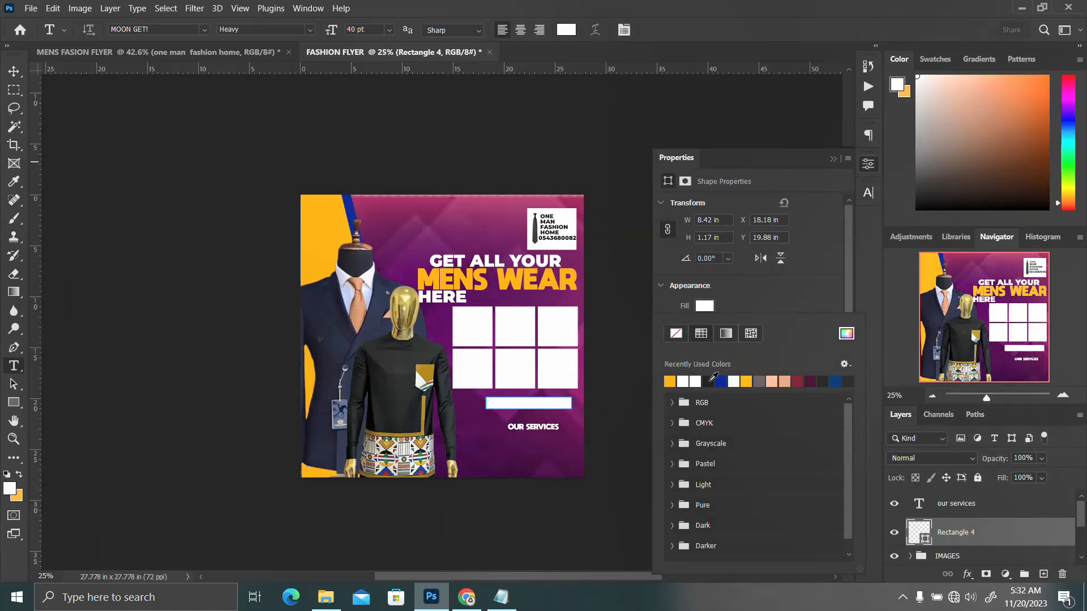
click(710, 381)
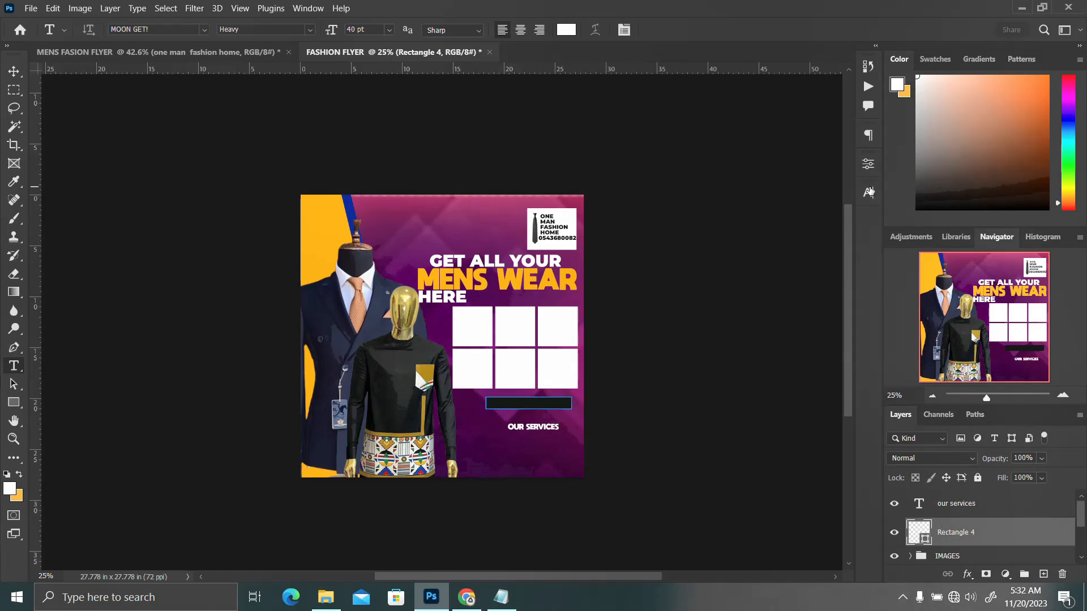
Colour the OUR SERVICES text yellow #fda701 sampled from the MENS WEAR headline and centre it on the dark bar.
click(956, 504)
click(869, 193)
click(834, 273)
click(447, 277)
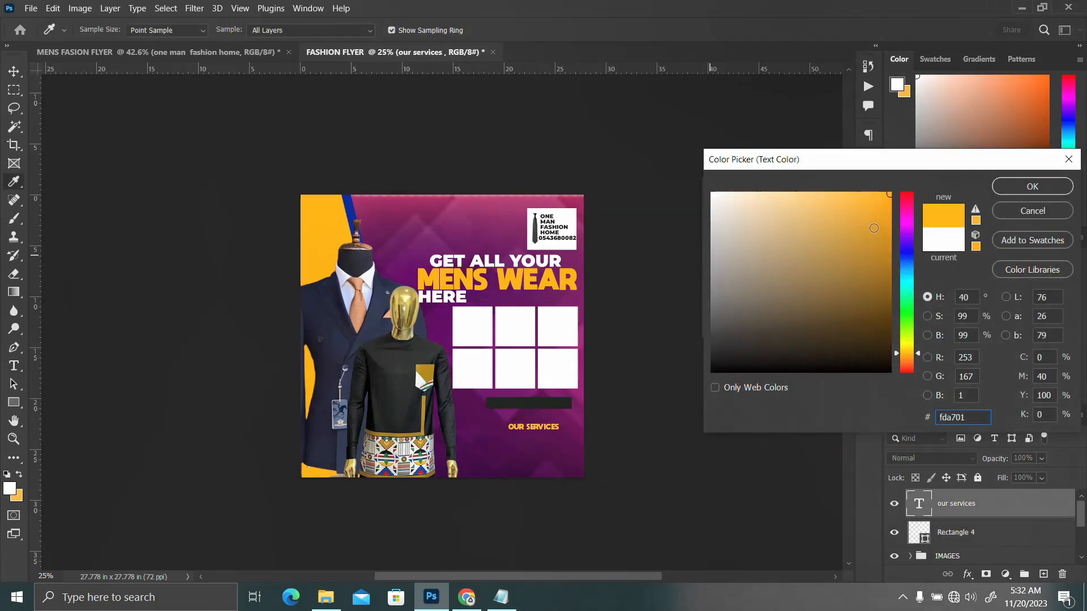
click(992, 188)
click(863, 467)
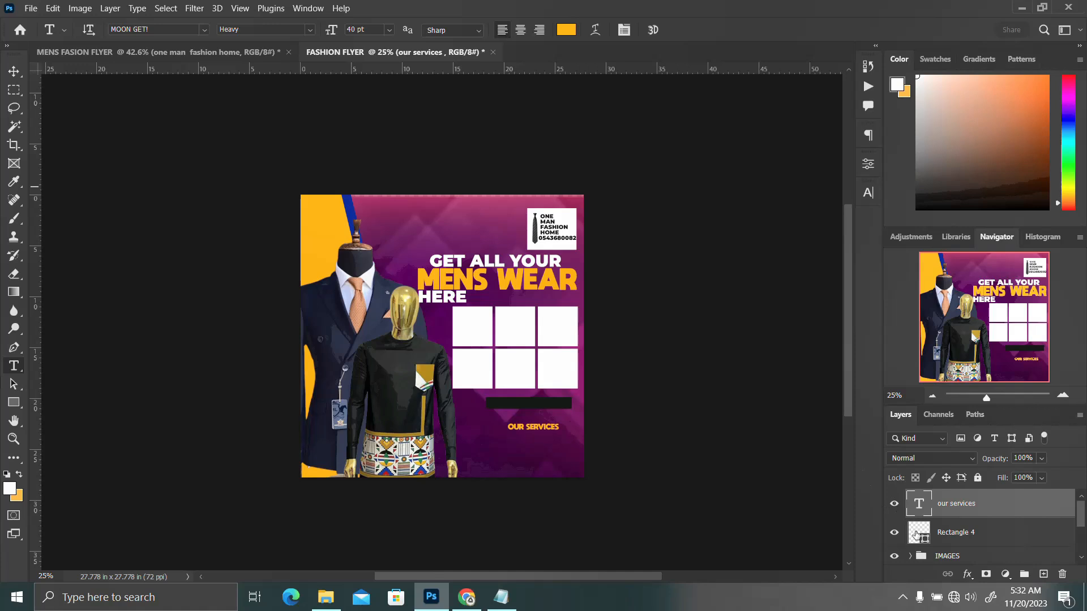
key(v)
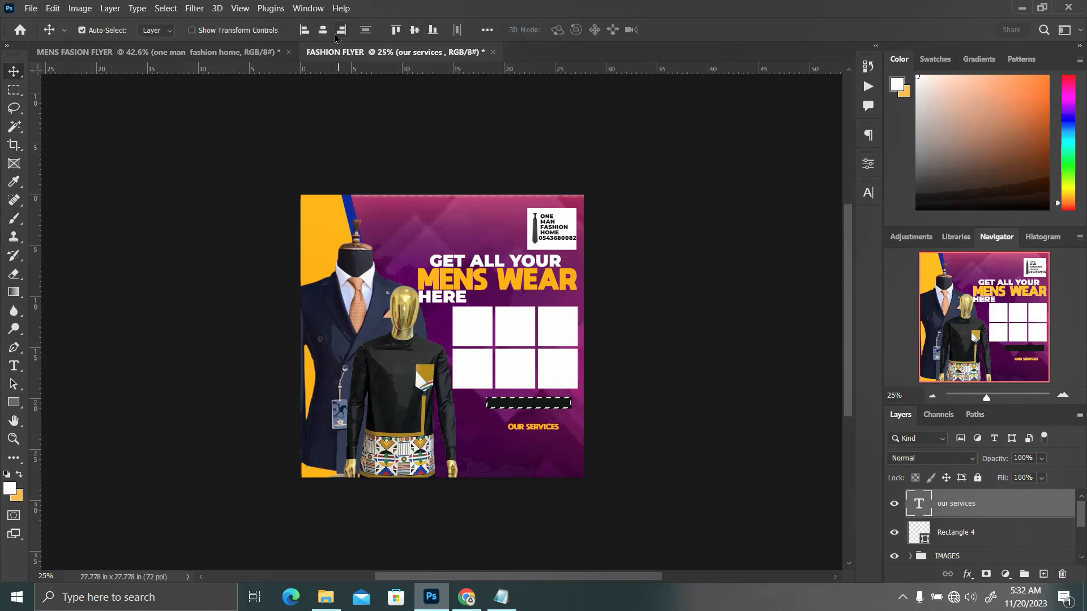
click(415, 31)
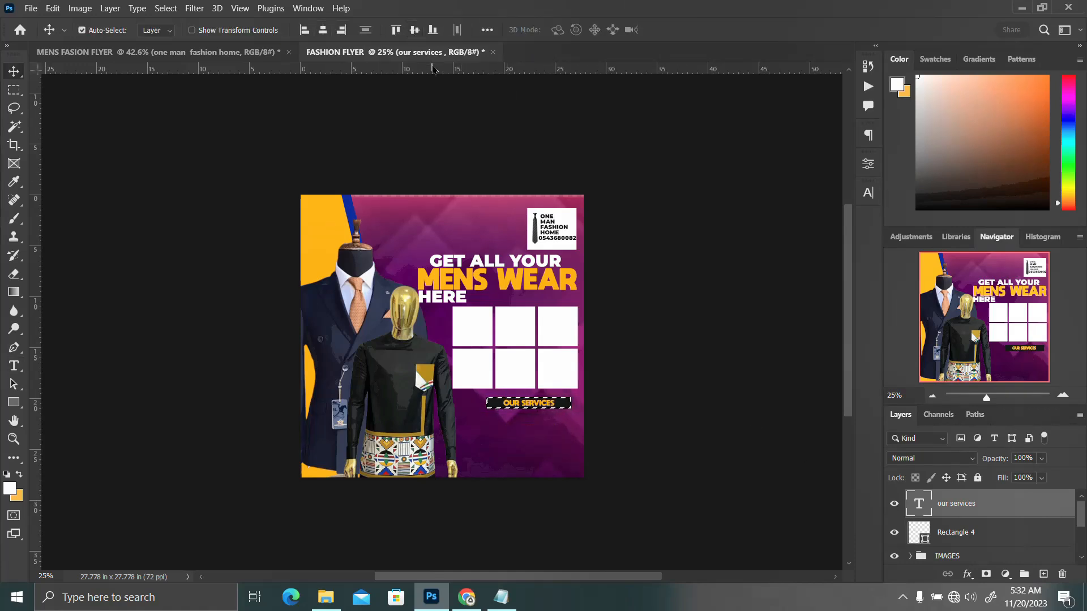
Duplicate the OUR SERVICES text below the bar and replace it with the Notepad services list, from mens suit to and many more.
click(501, 597)
scroll(729, 477, down, 1)
drag(747, 510, 652, 451)
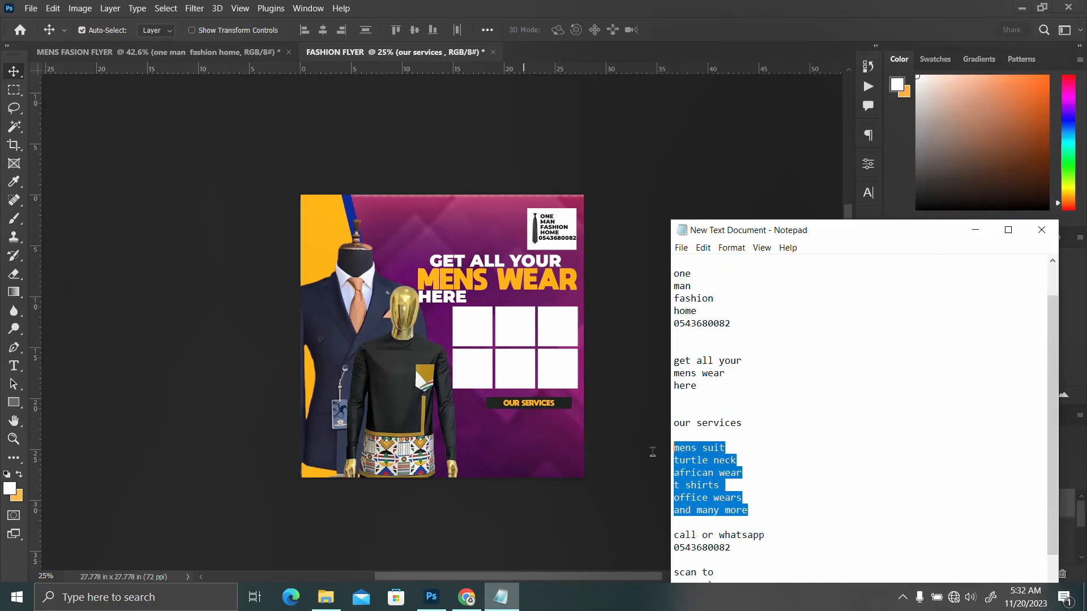
click(432, 597)
drag(537, 407, 535, 431)
double_click(529, 428)
key(ctrl+v)
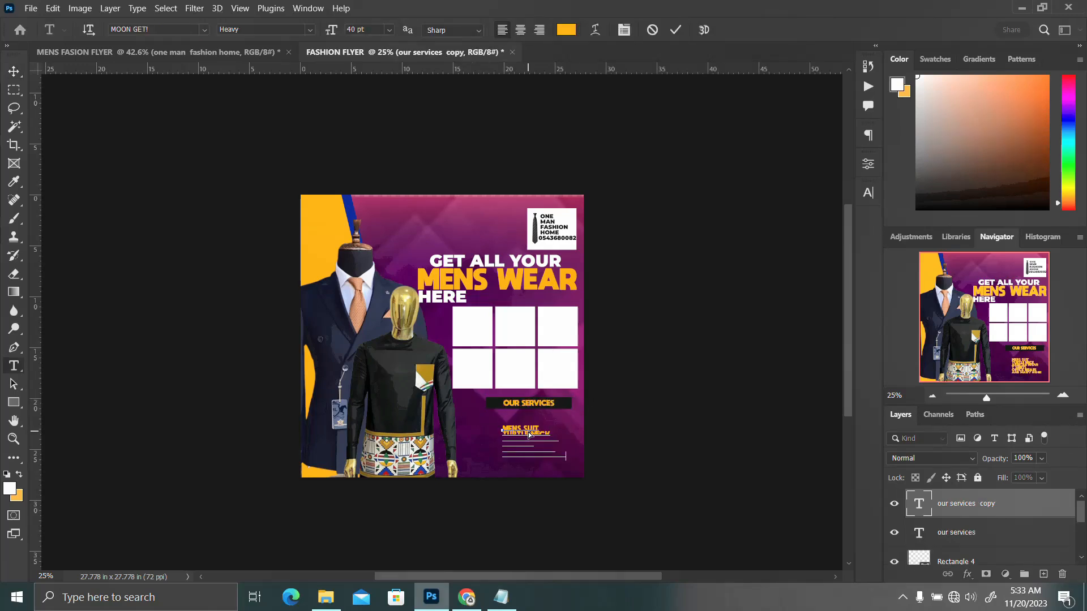
key(ctrl+Return)
key(v)
Set the services list's font to Montserrat SemiBold.
click(868, 193)
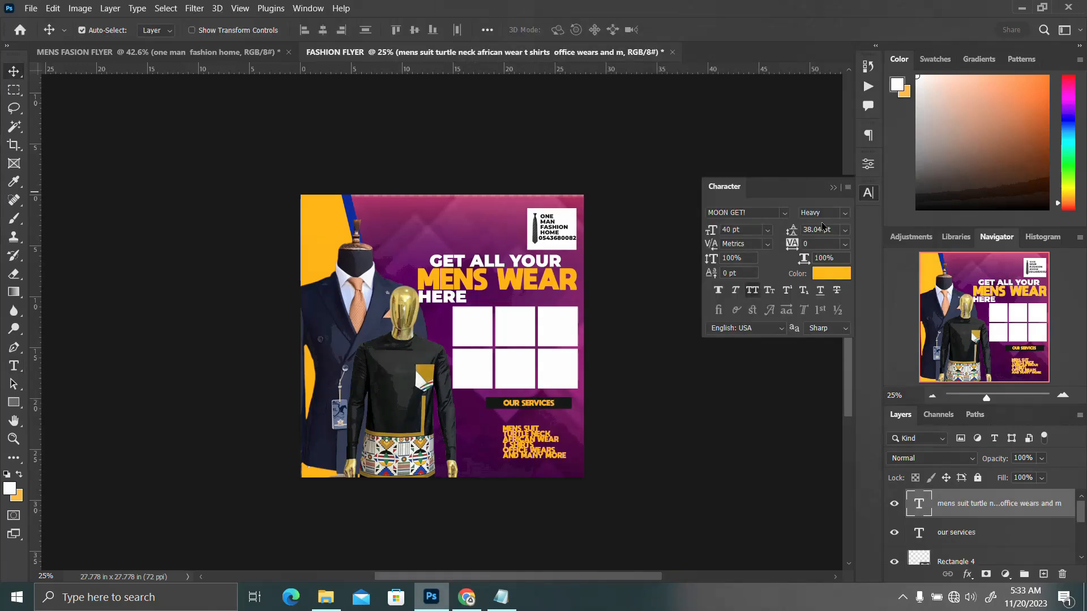
click(784, 214)
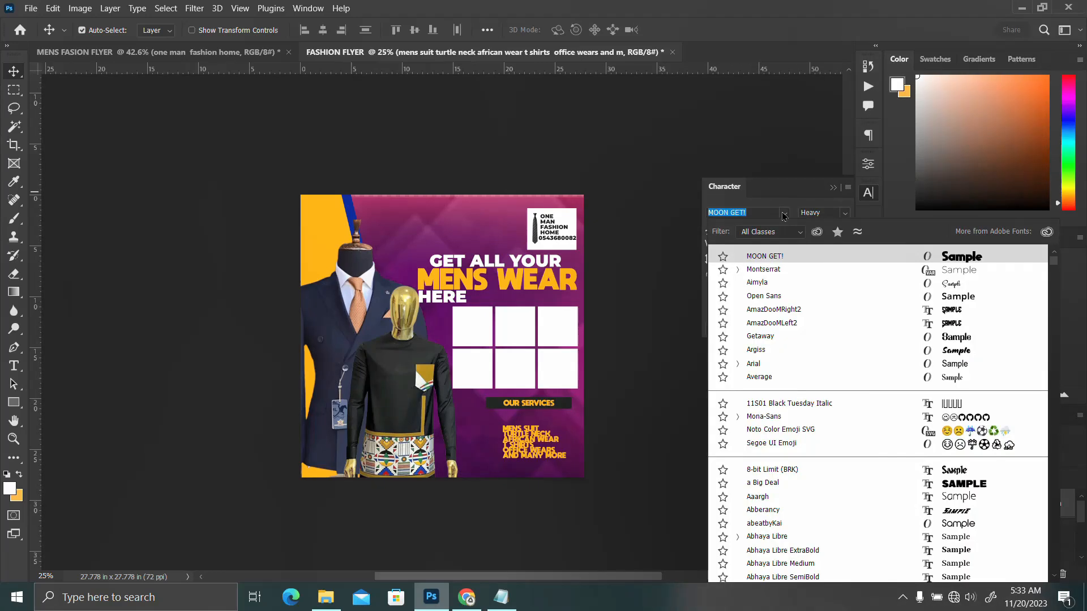
click(763, 269)
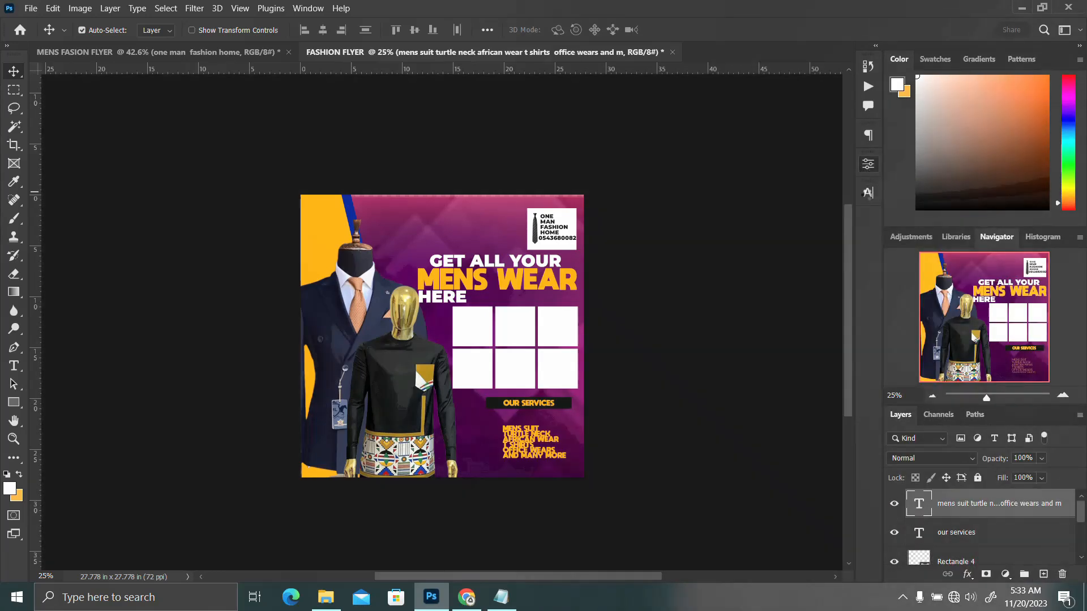
click(867, 192)
click(845, 214)
click(832, 278)
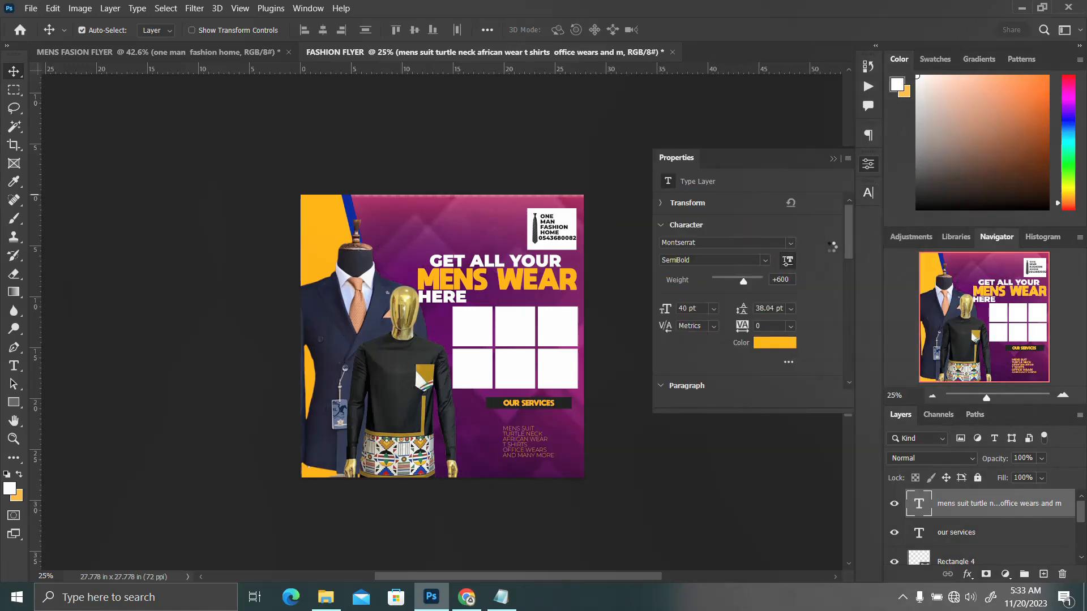
Increase the services list's leading to 45 pt.
click(869, 164)
click(868, 193)
click(813, 229)
text(4)
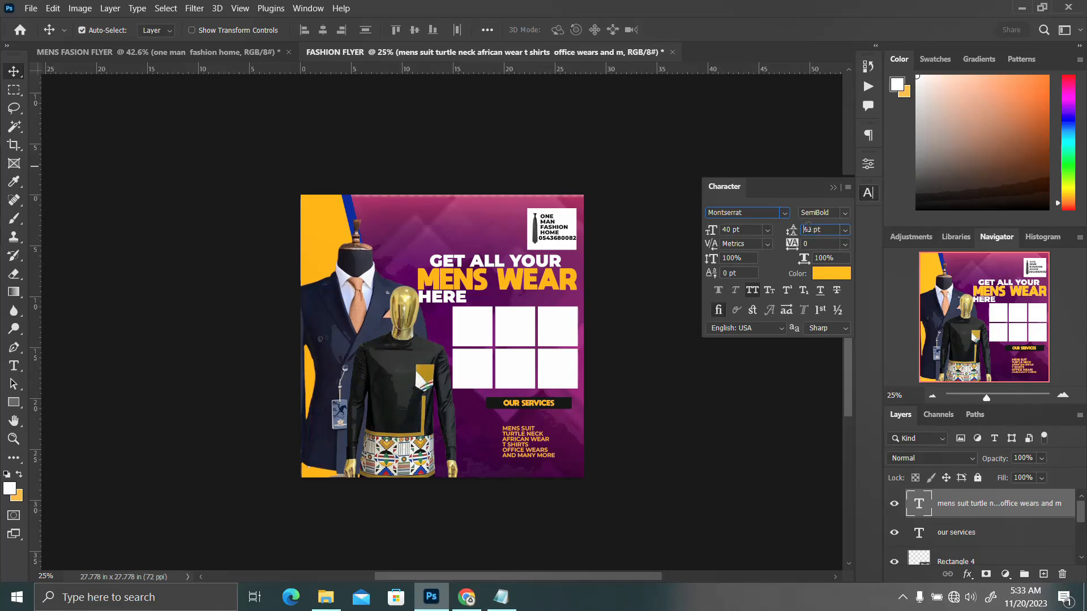
key(Return)
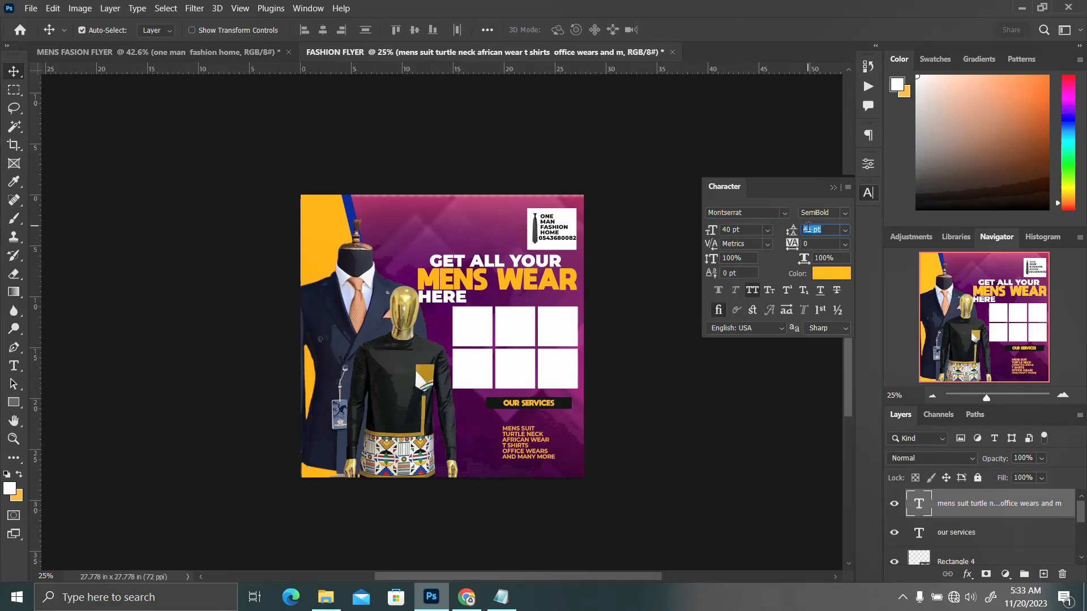
key(Return)
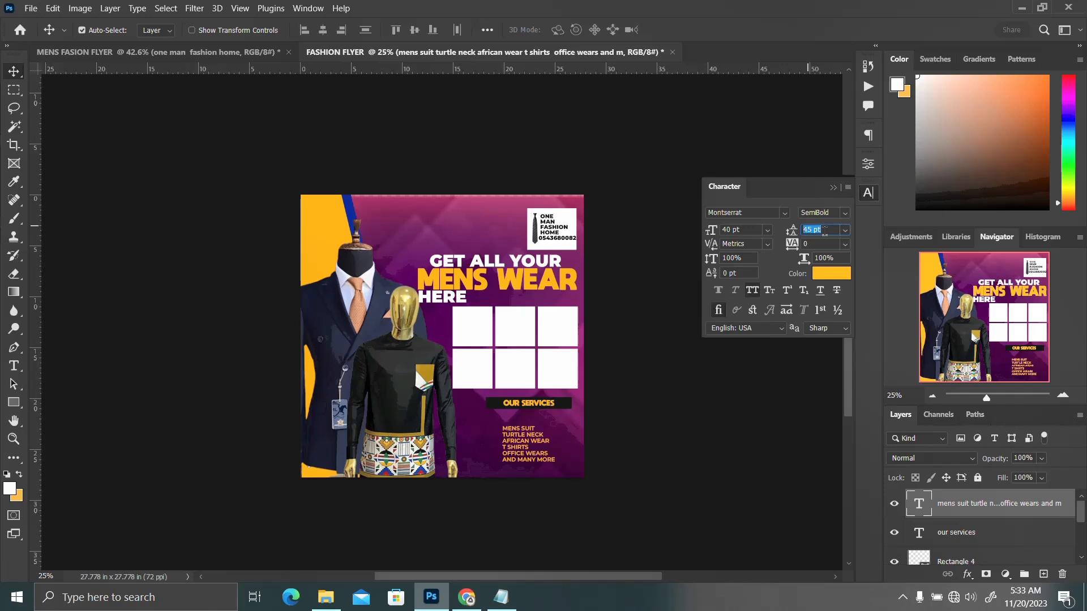
Right-align the services list and move it up beneath the OUR SERVICES bar.
click(867, 135)
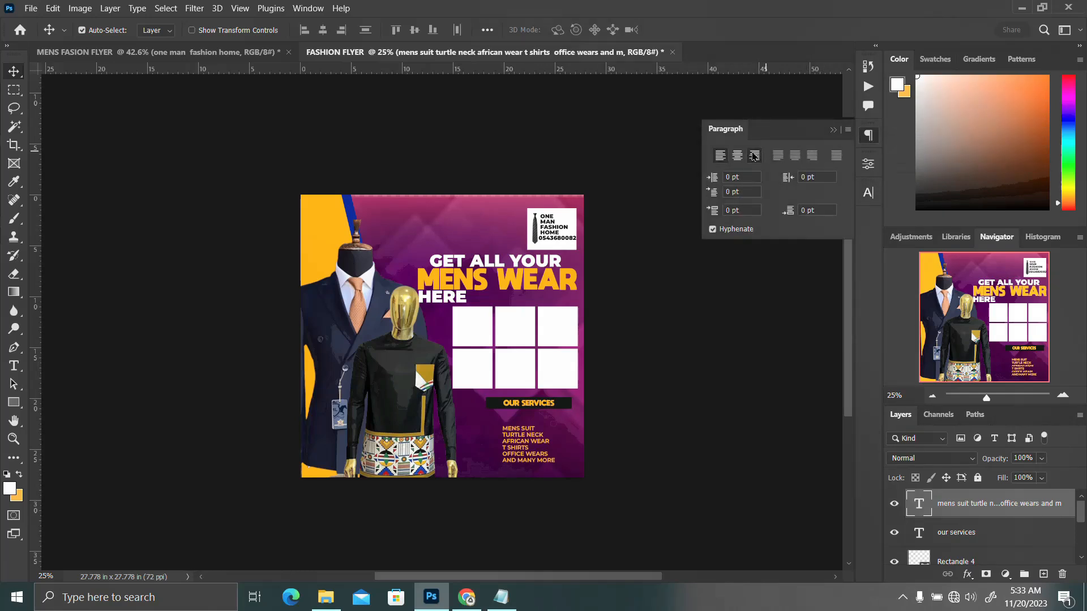
click(754, 156)
drag(485, 447, 534, 435)
click(869, 136)
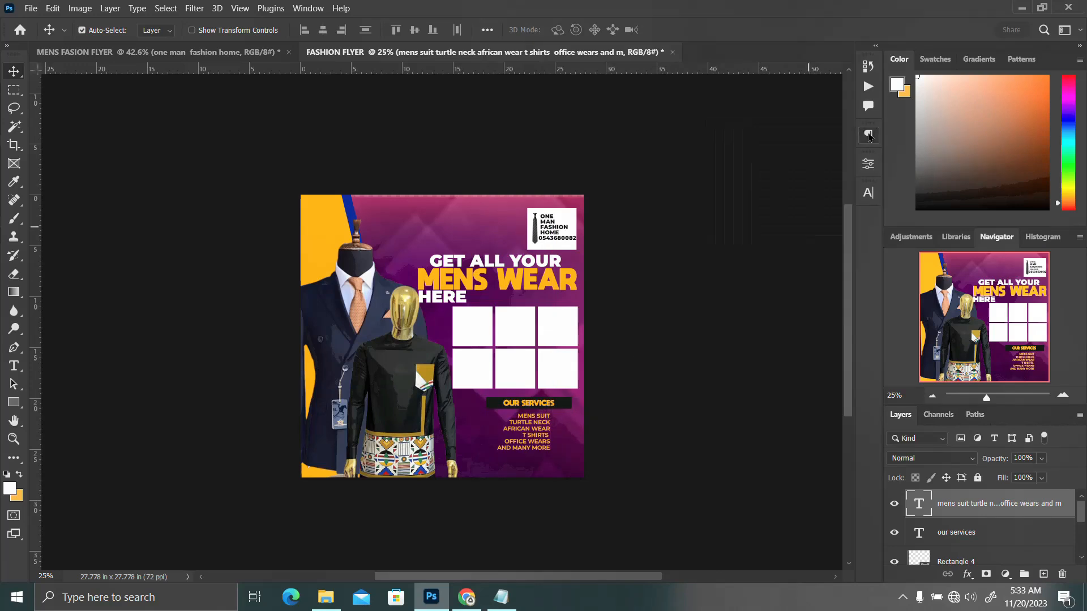
Colour the services list white.
click(867, 196)
click(832, 274)
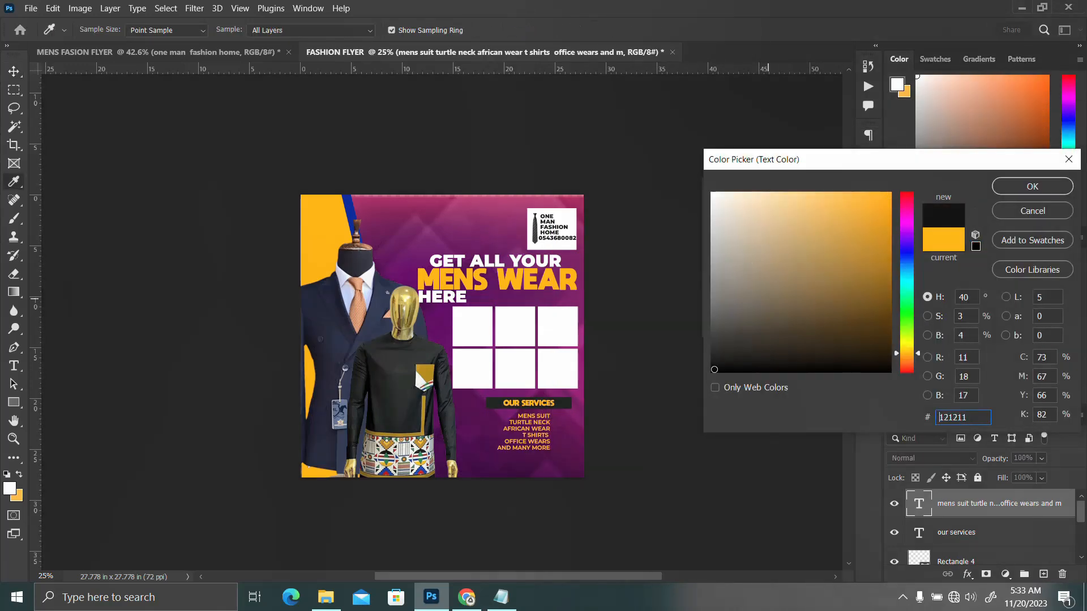
click(1040, 189)
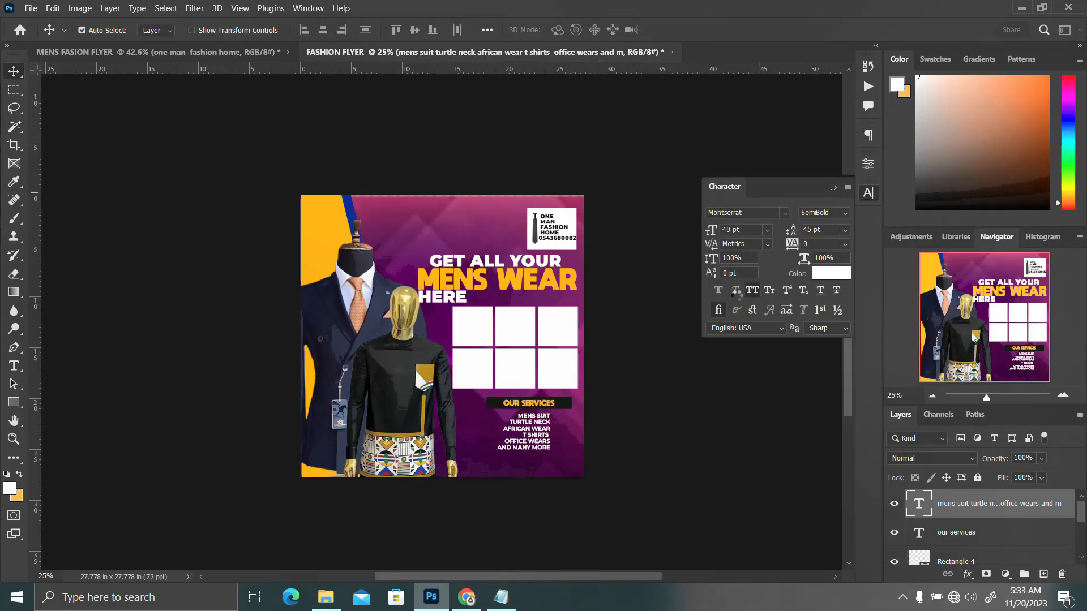
click(868, 194)
Copy the line call or whatsapp from the Notepad document and return to the flyer.
click(502, 597)
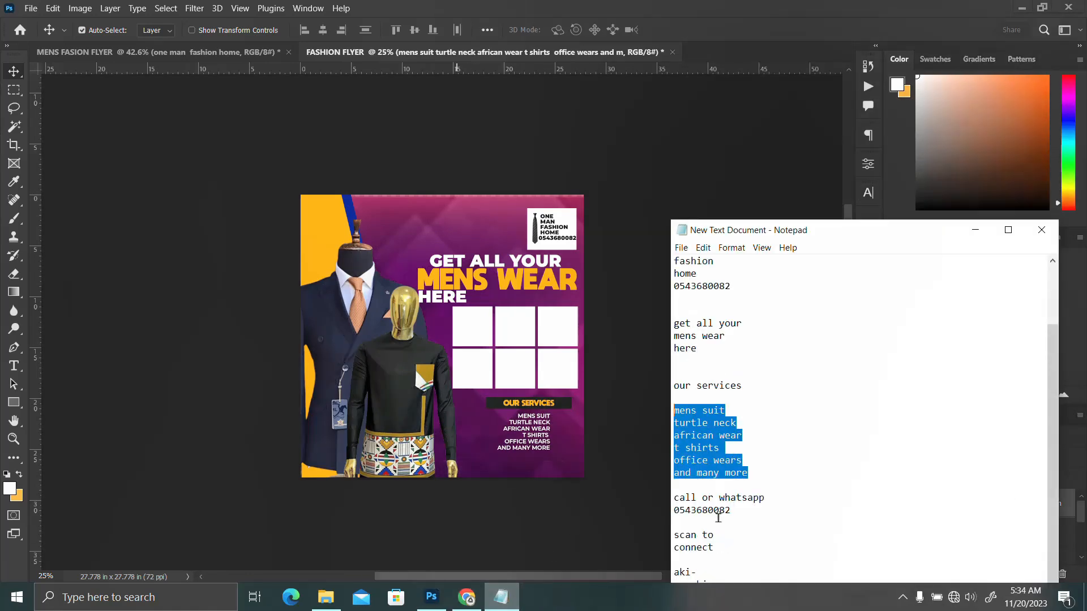
drag(764, 498, 643, 498)
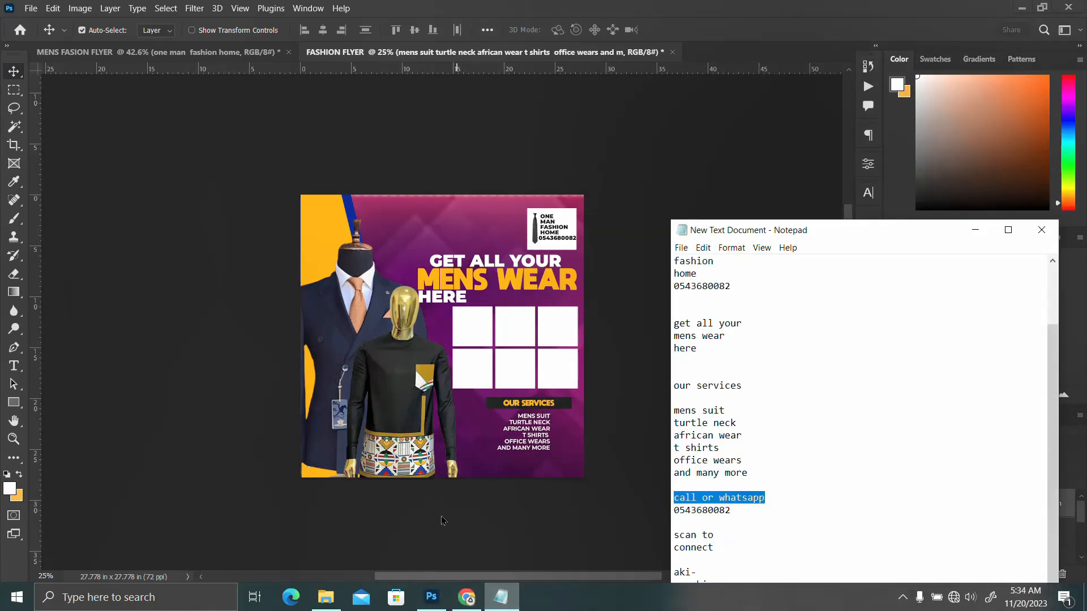
click(536, 434)
Draw a rectangle about 730 by 124 px below the services list and fill it with the recently used peach colour.
click(15, 403)
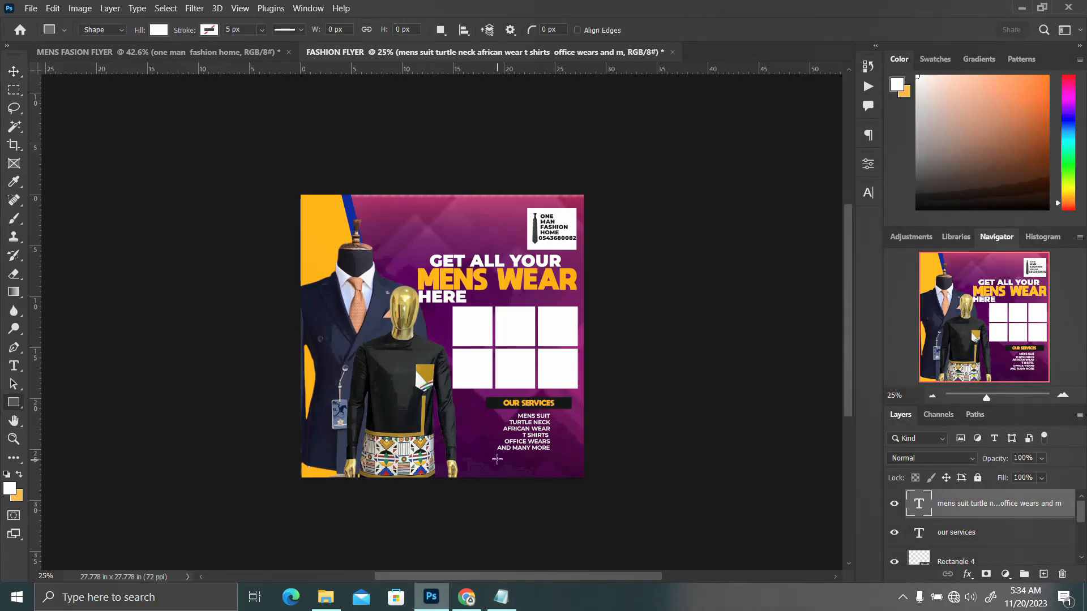
drag(475, 457, 578, 473)
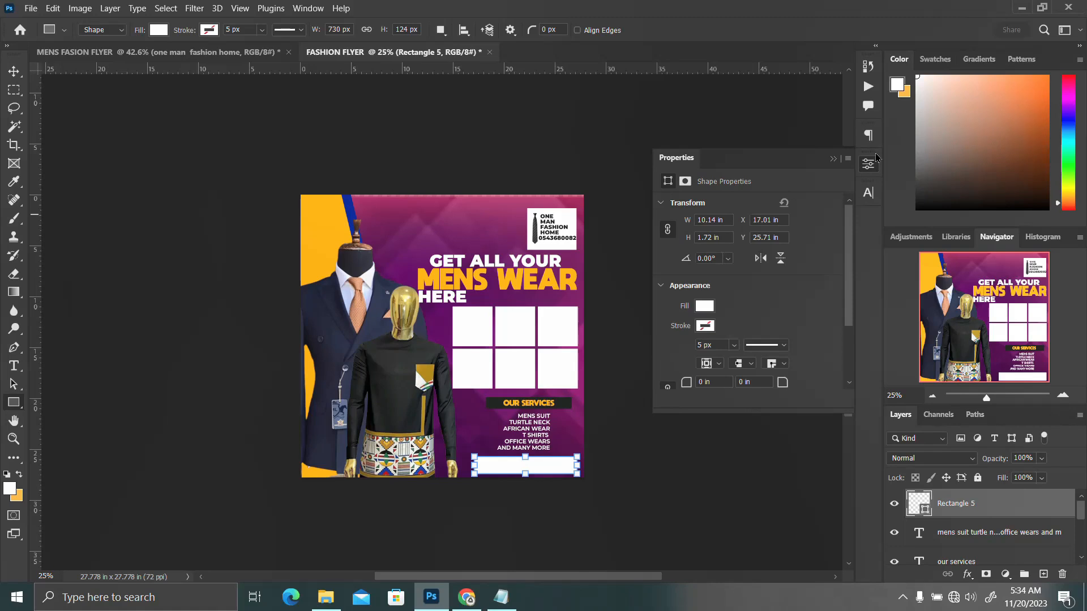
click(704, 306)
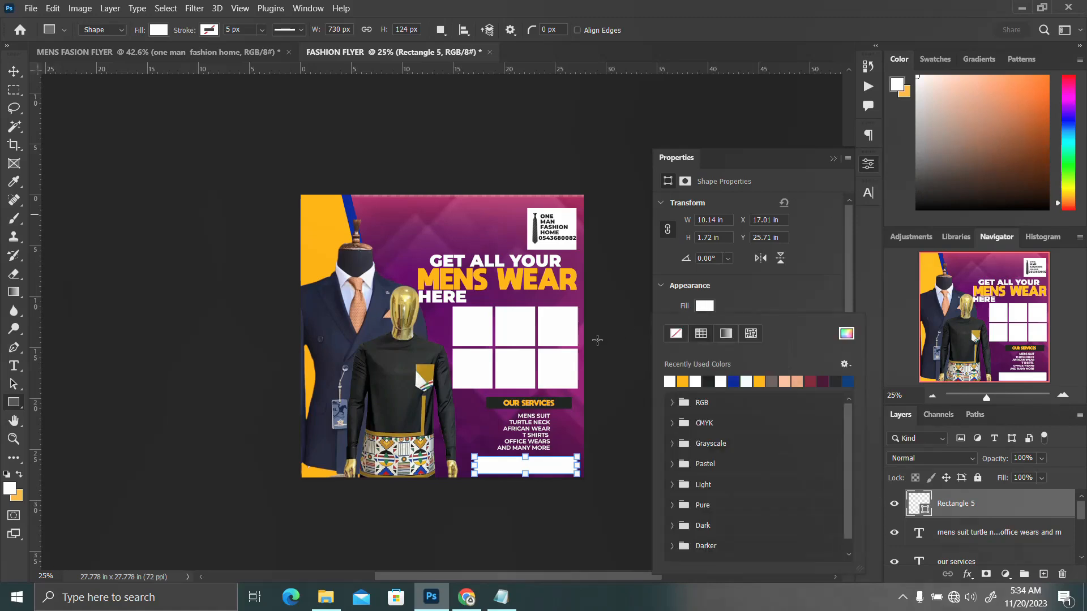
click(802, 380)
click(871, 164)
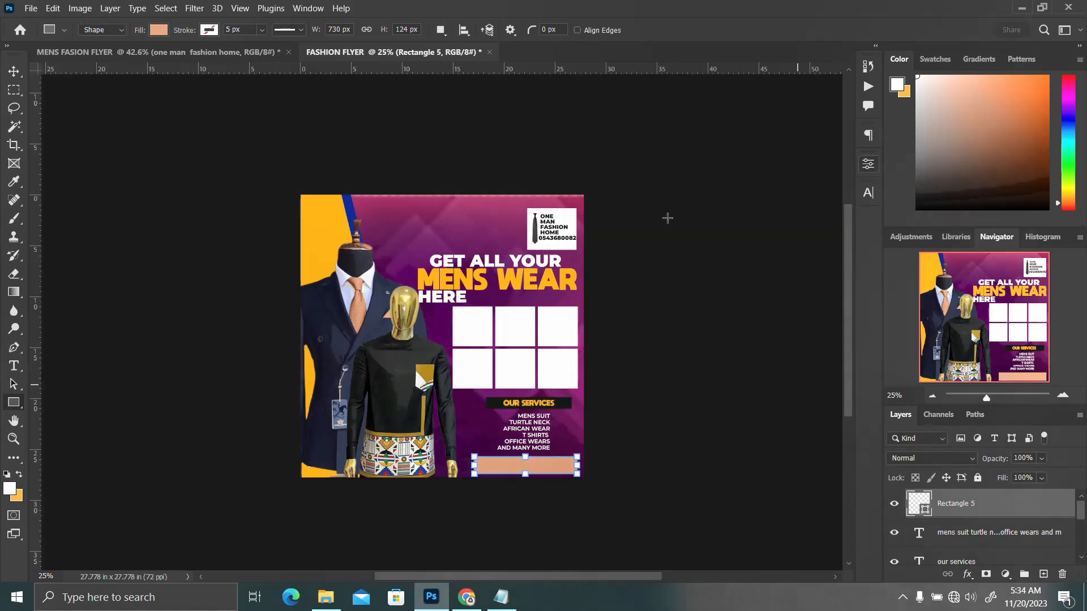
Add the text CALL OR WHATSAPP and place it on the upper part of the peach bar.
click(13, 78)
key(t)
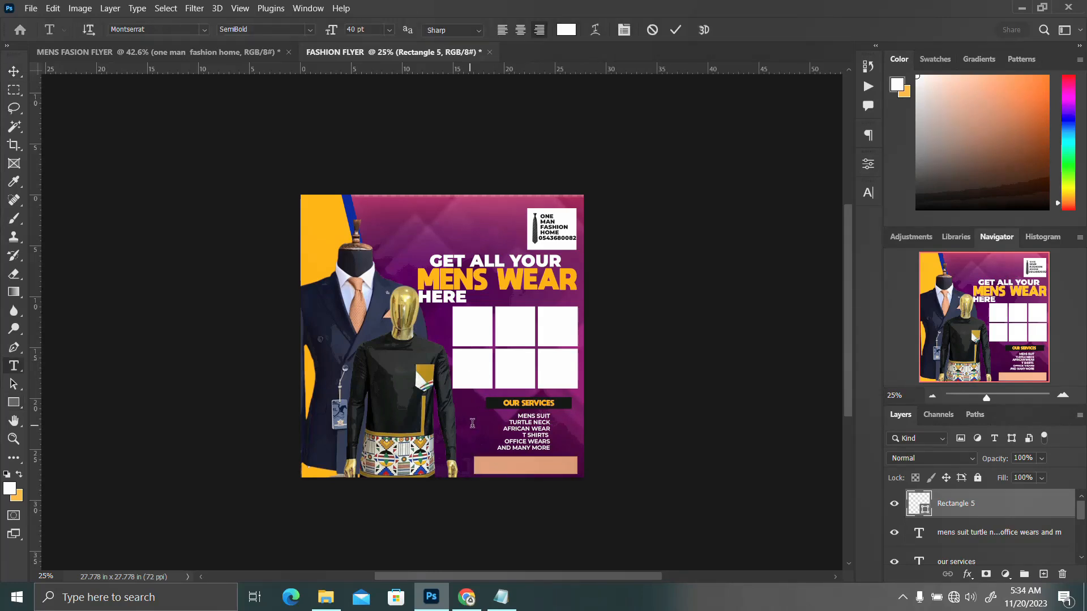
click(470, 423)
text(CALL OR WHATSAPP)
key(ctrl+Return)
key(v)
drag(458, 426, 540, 469)
Colour the CALL OR WHATSAPP text dark charcoal.
click(867, 195)
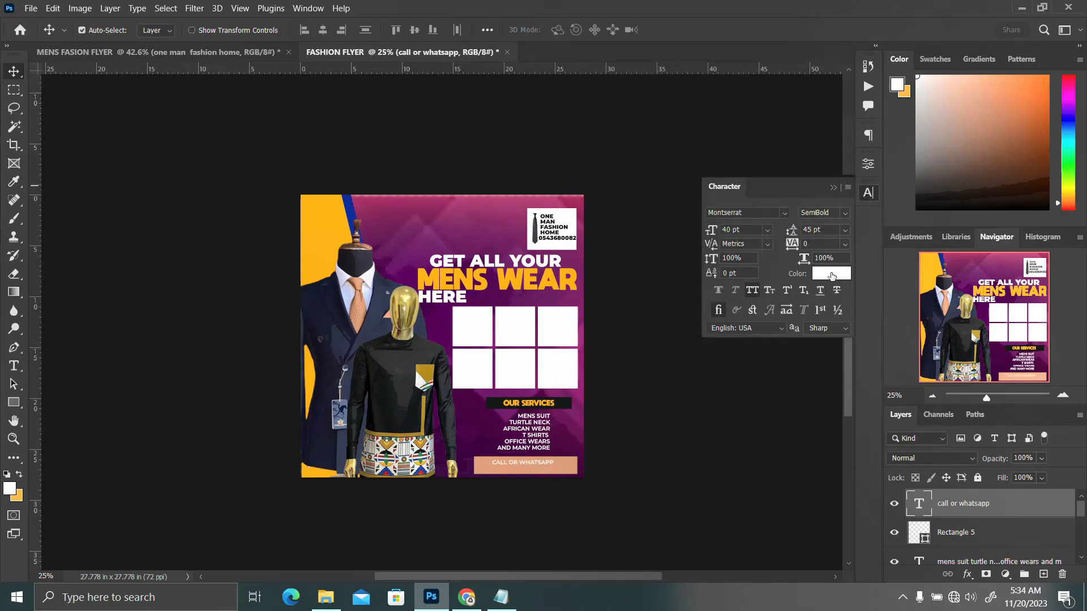
click(805, 296)
click(1029, 195)
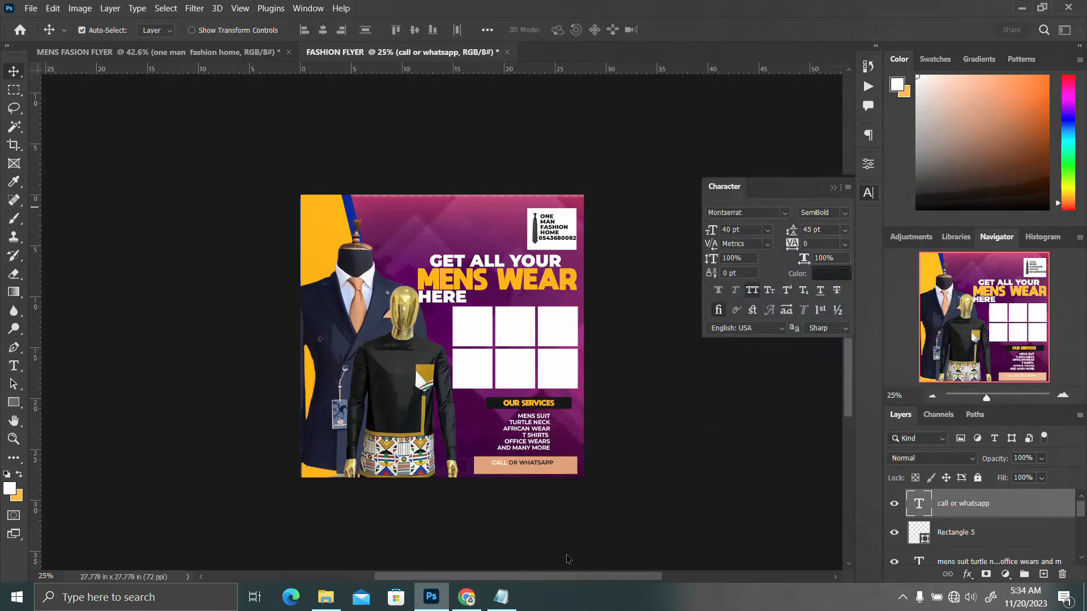
Copy the phone number below call or whatsapp in the Notepad document.
click(501, 597)
double_click(693, 509)
key(ctrl+c)
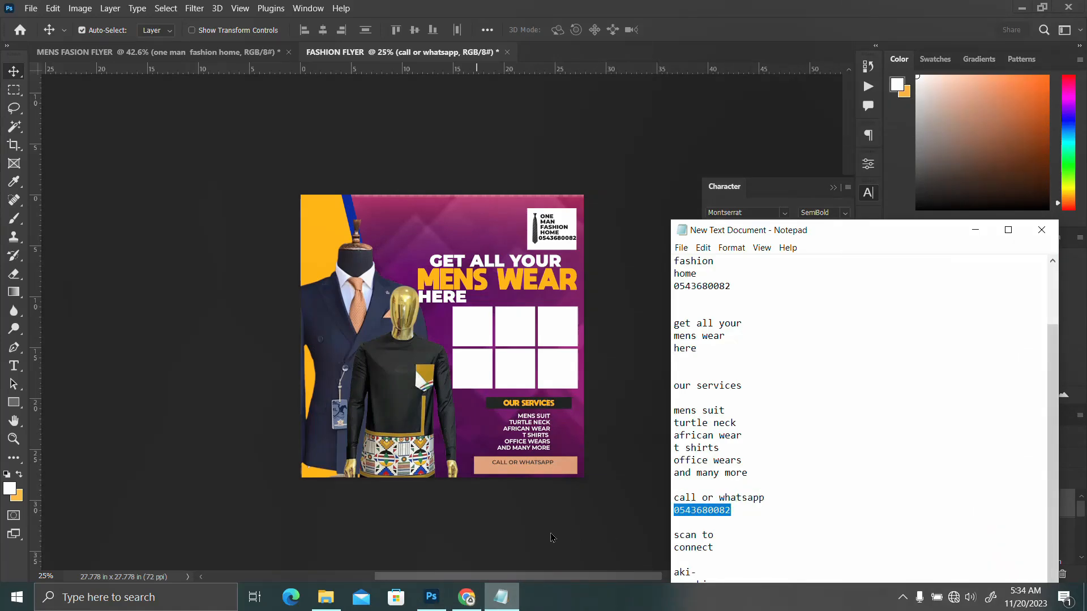
Duplicate the CALL OR WHATSAPP text slightly below the original and replace its wording with the copied phone number.
click(540, 463)
drag(540, 463, 540, 464)
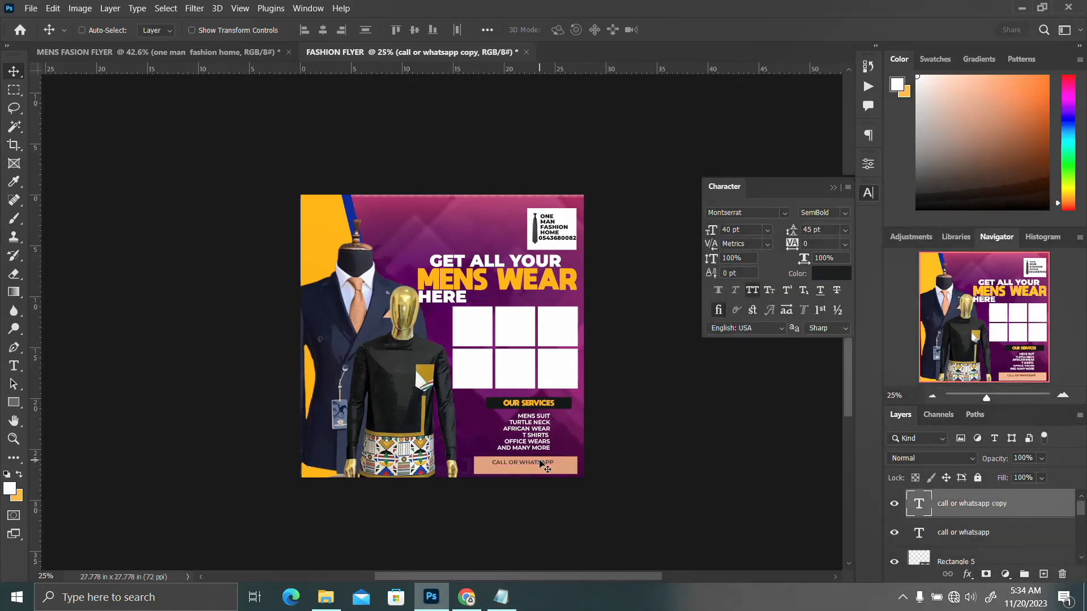
key(shift+Down)
key(shift+Down)
key(shift+Down)
key(shift+Down)
double_click(918, 504)
key(ctrl+v)
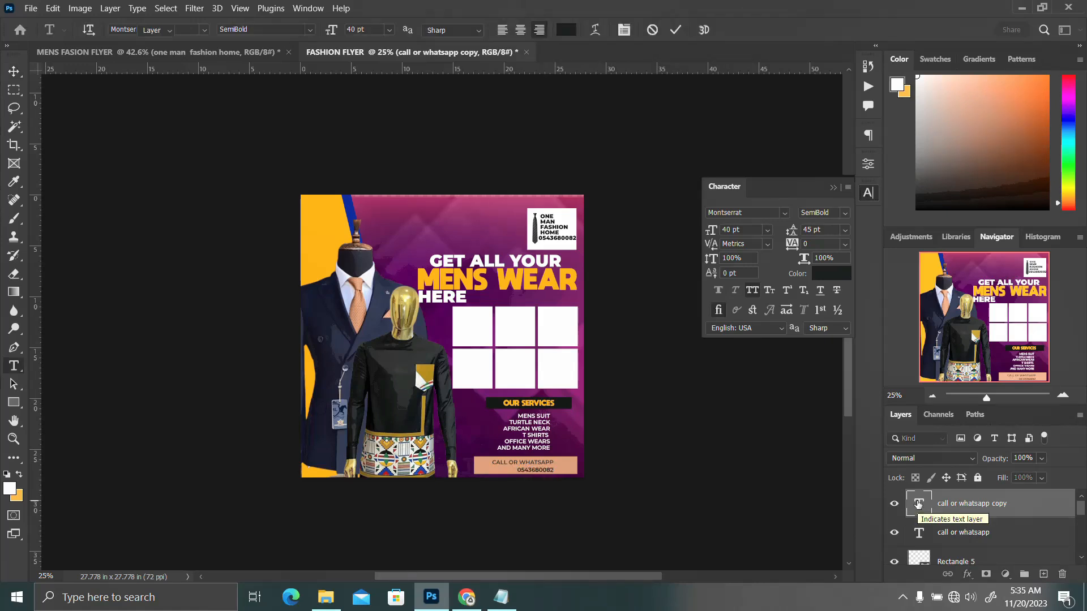
key(ctrl+Return)
key(v)
Give the phone number on the peach bar a heavier Montserrat weight and enlarge it to nearly the bar's width.
click(844, 212)
click(871, 319)
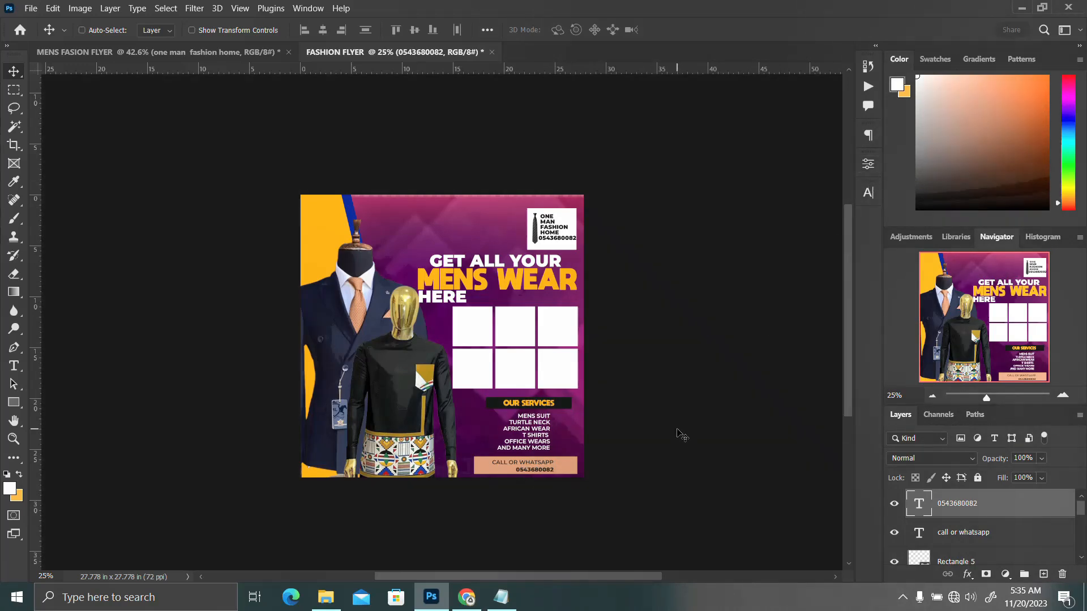
key(ctrl+t)
drag(553, 474, 575, 472)
key(Return)
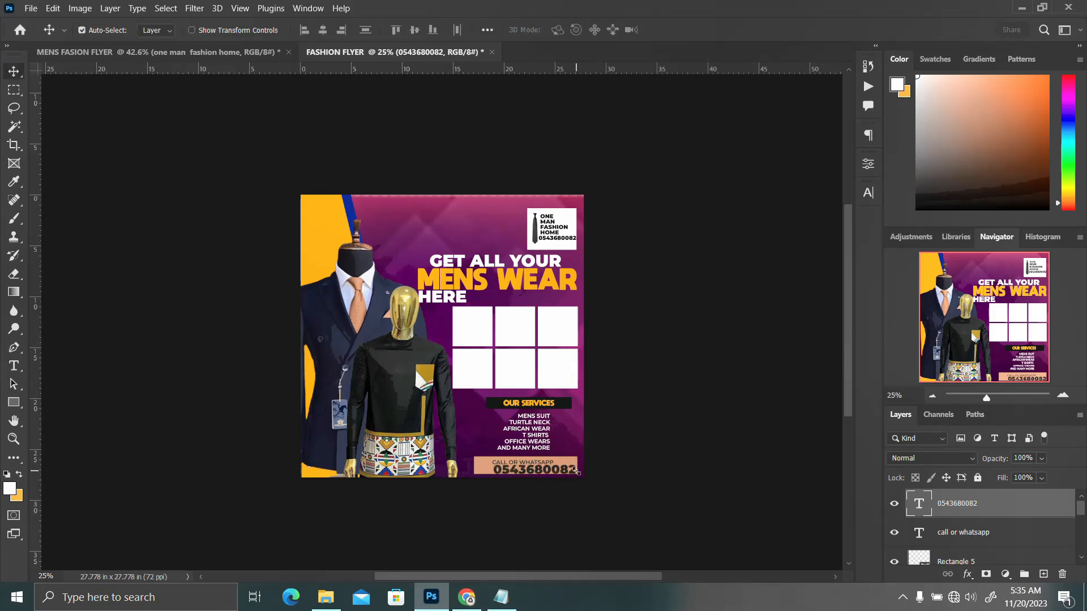
Nudge the enlarged phone number left to centre it on the peach bar.
key(shift+Left)
key(shift+Left)
key(shift+Left)
key(shift+Left)
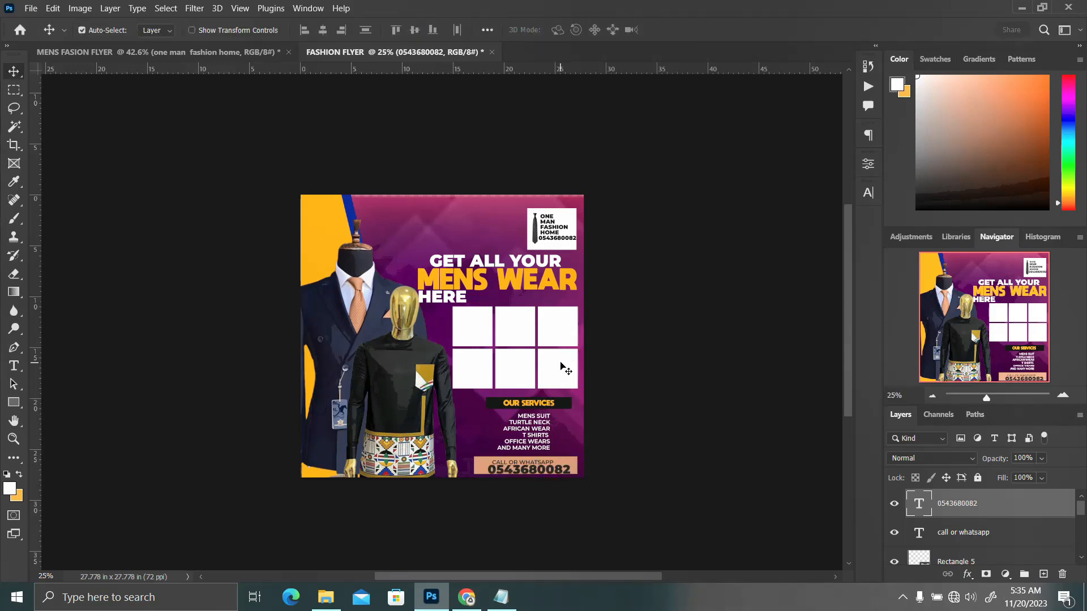
Move the peach bar up together with the CALL OR WHATSAPP text and the phone number.
key(ctrl+plus)
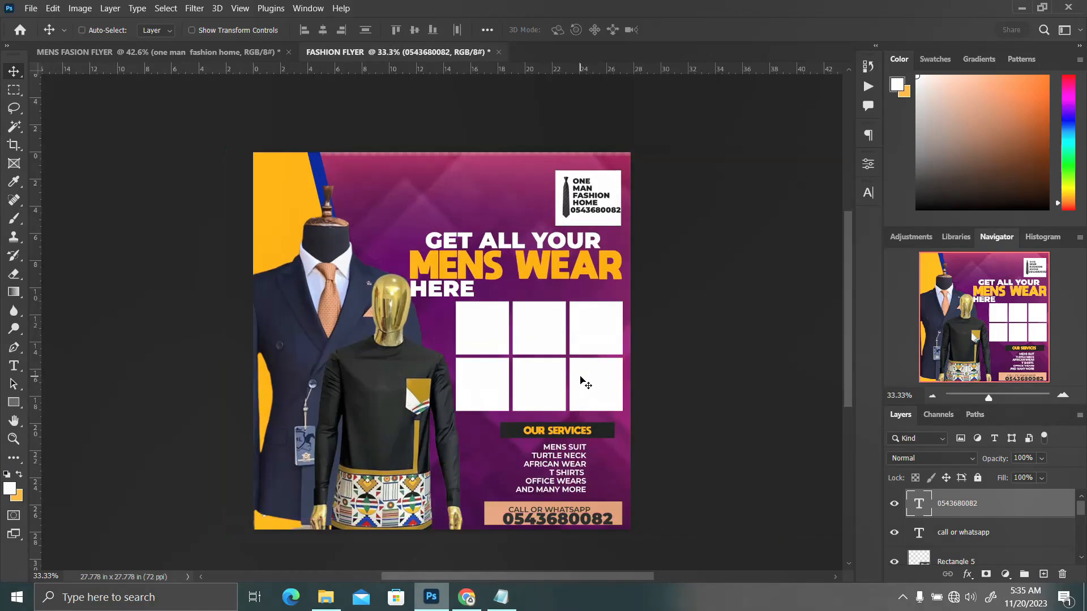
key(ctrl+plus)
key(ctrl+minus)
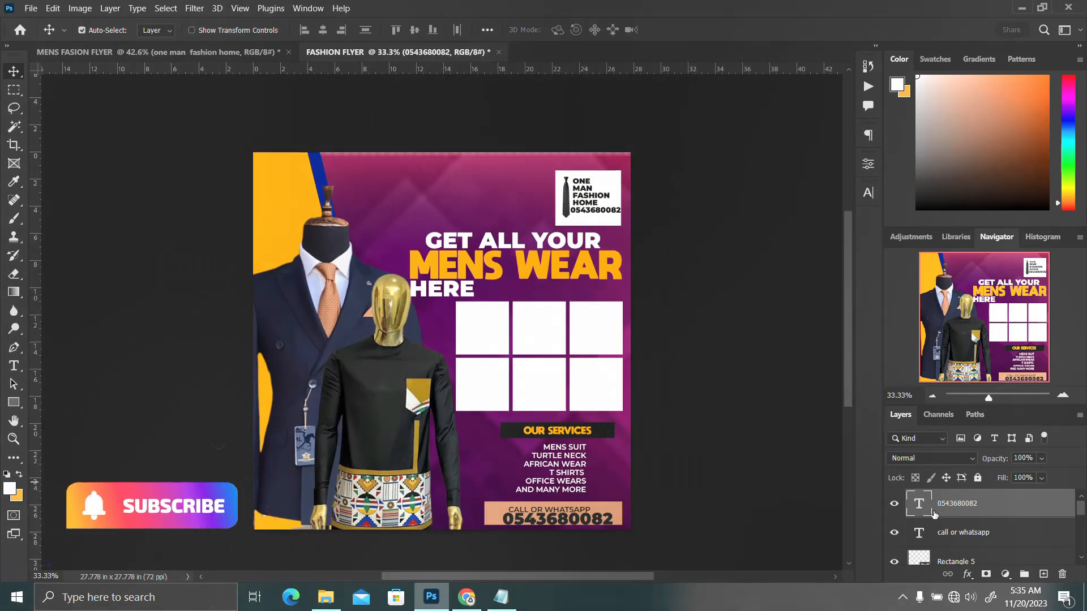
shift+click(955, 560)
key(shift+Up)
key(shift+Up)
key(shift+Up)
key(shift+Up)
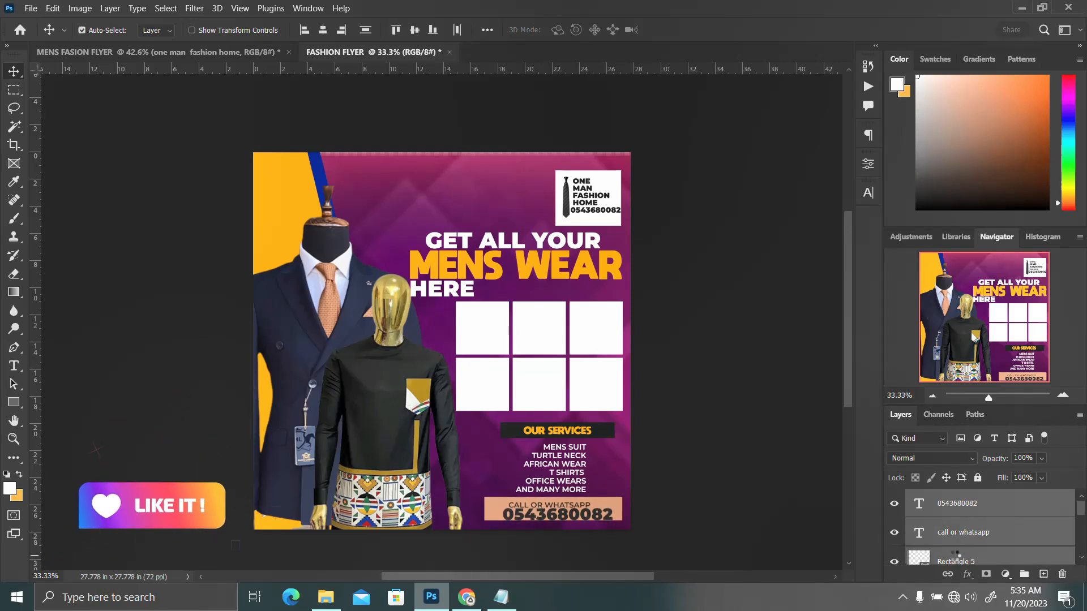
Nudge the CALL OR WHATSAPP text up so it clears the phone number.
click(979, 509)
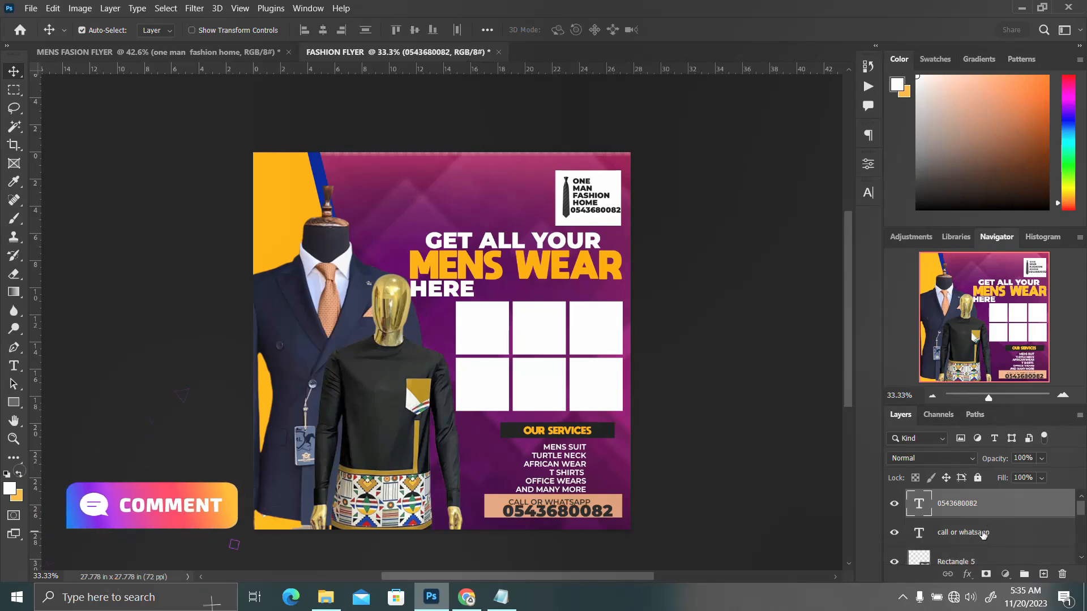
click(983, 534)
key(shift+Up)
key(shift+Up)
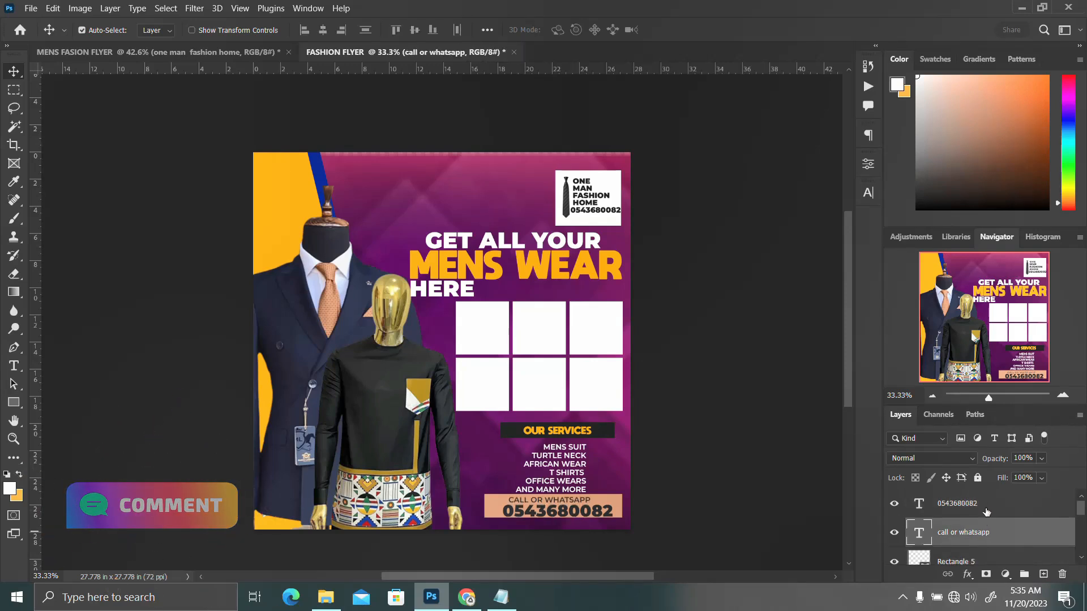
Group the services list, the OUR SERVICES text and its dark bar, naming the group OUR SERVICES 2.
scroll(974, 543, down, 2)
click(971, 542)
scroll(971, 537, up, 2)
click(976, 534)
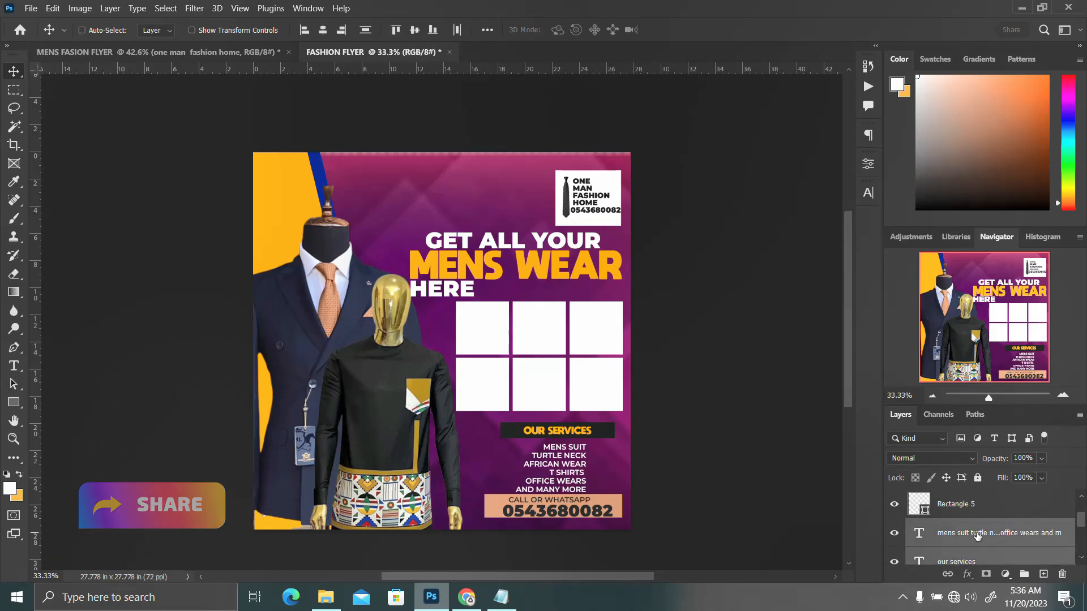
key(ctrl+g)
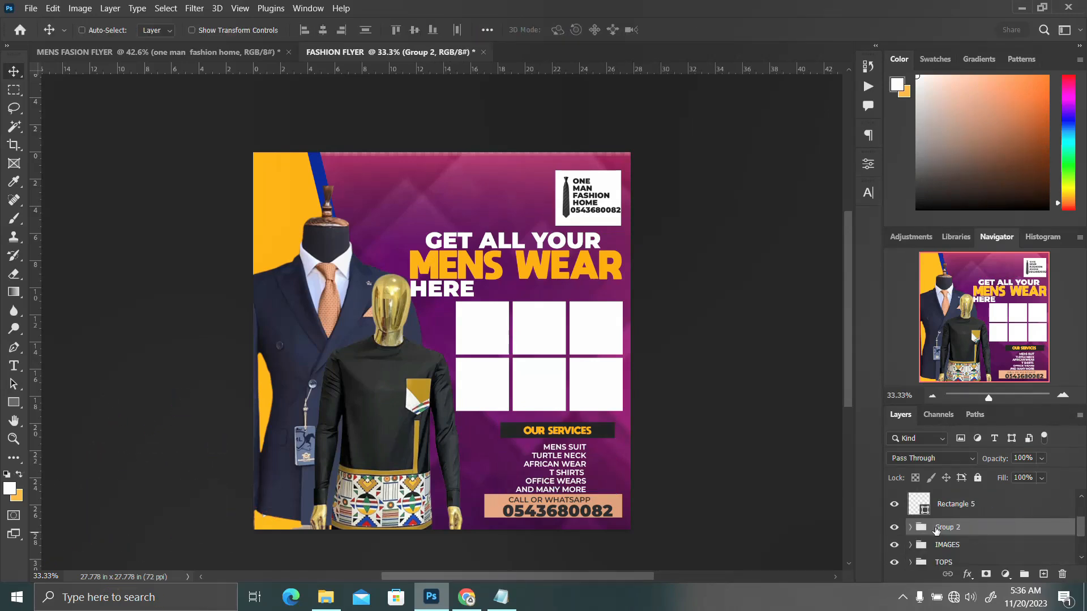
double_click(954, 529)
key(Return)
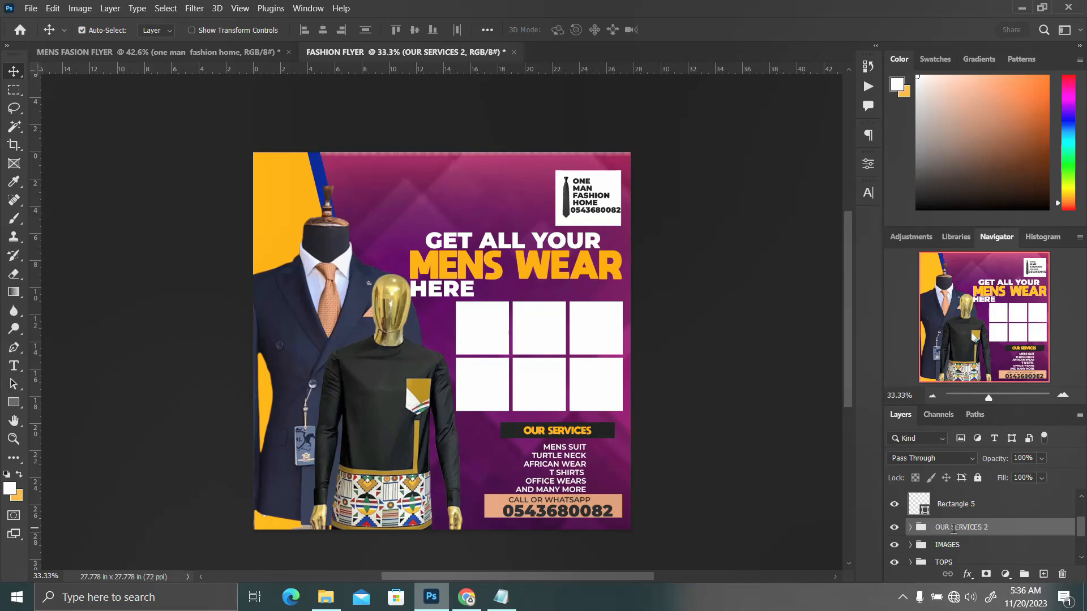
Move the OUR SERVICES 2 group up to leave space above the contact bar.
key(shift+Up)
key(shift+Up)
key(shift+Up)
key(shift+Up)
key(shift+Up)
Group the peach bar, the CALL OR WHATSAPP text and the phone number as CONTACT DETAILS.
click(969, 509)
scroll(973, 512, up, 1)
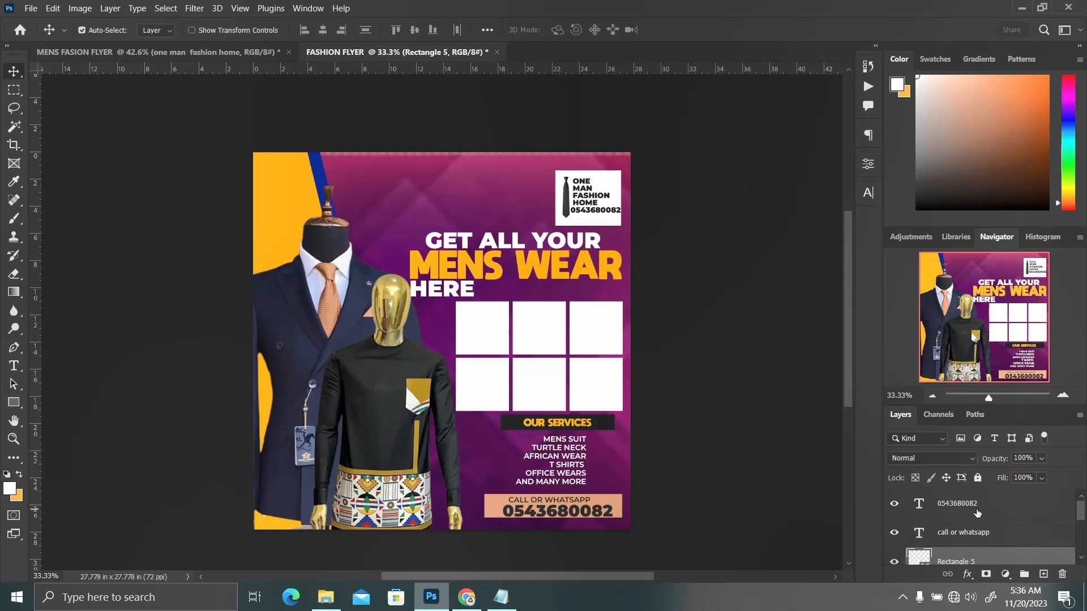
shift+click(977, 513)
key(ctrl+g)
double_click(950, 503)
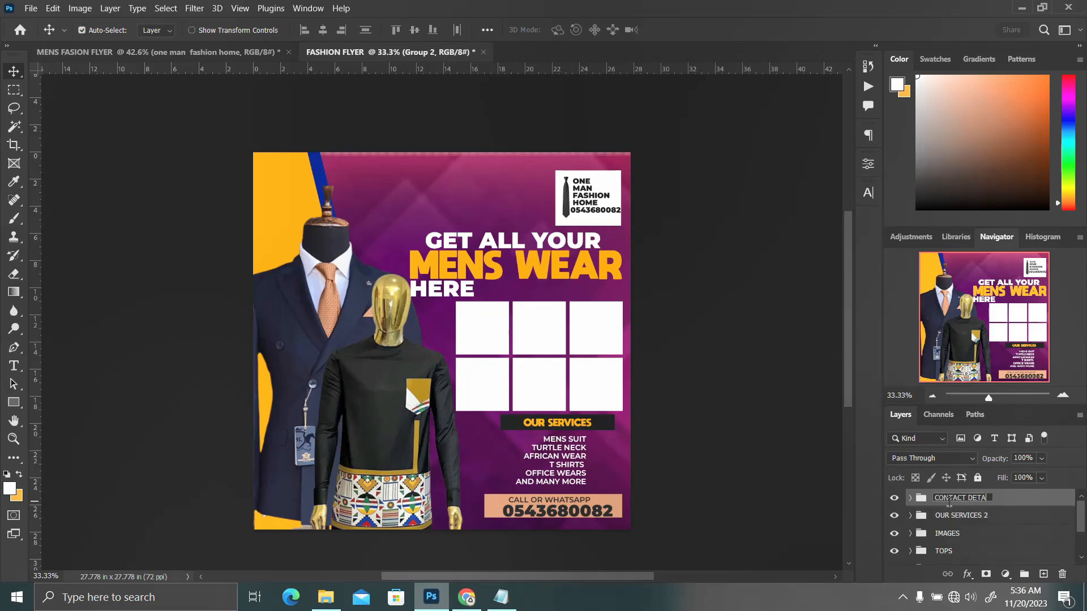
key(Return)
Move the CONTACT DETAILS group slightly up, closer to the services list.
key(shift+Up)
key(shift+Up)
key(shift+Up)
key(Up)
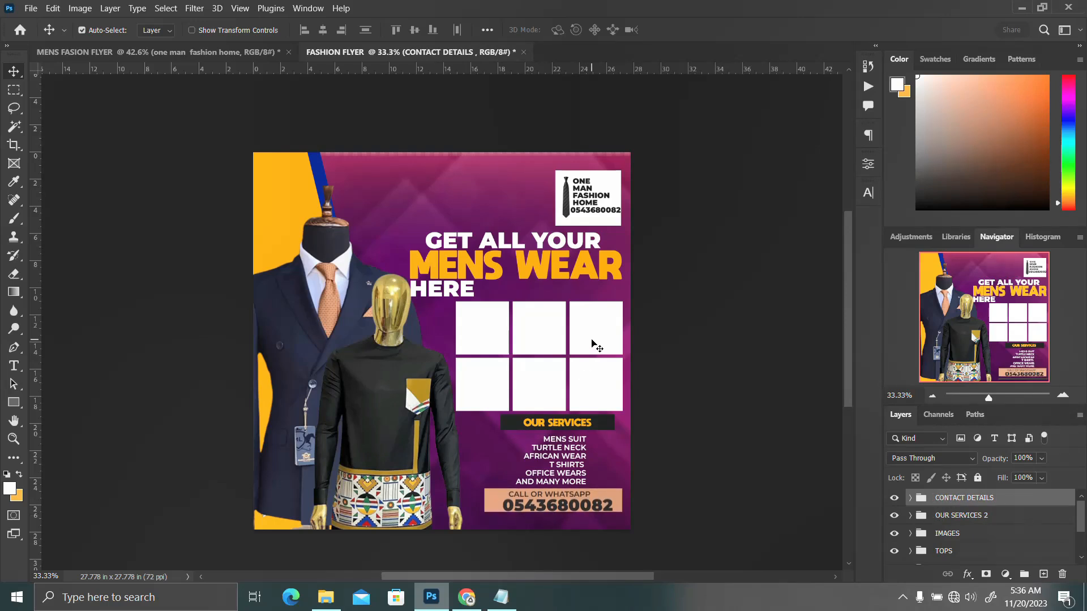
Move the IMAGES, TOPS and LOGO groups up together so the logo box sits near the flyer's upper edge.
click(959, 539)
scroll(959, 546, down, 1)
shift+click(958, 552)
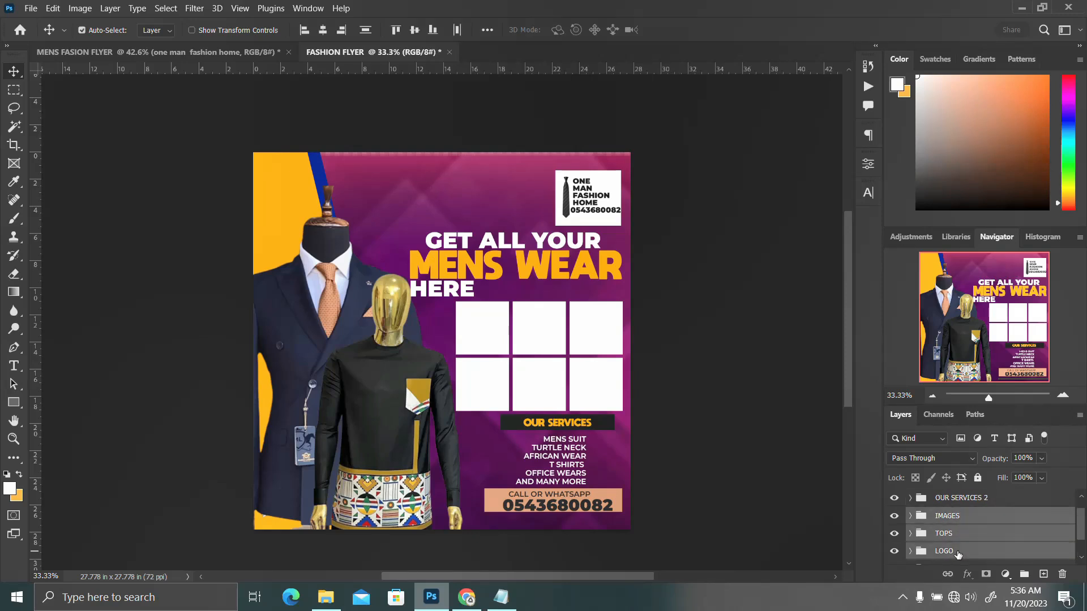
key(shift+Up)
key(shift+Up)
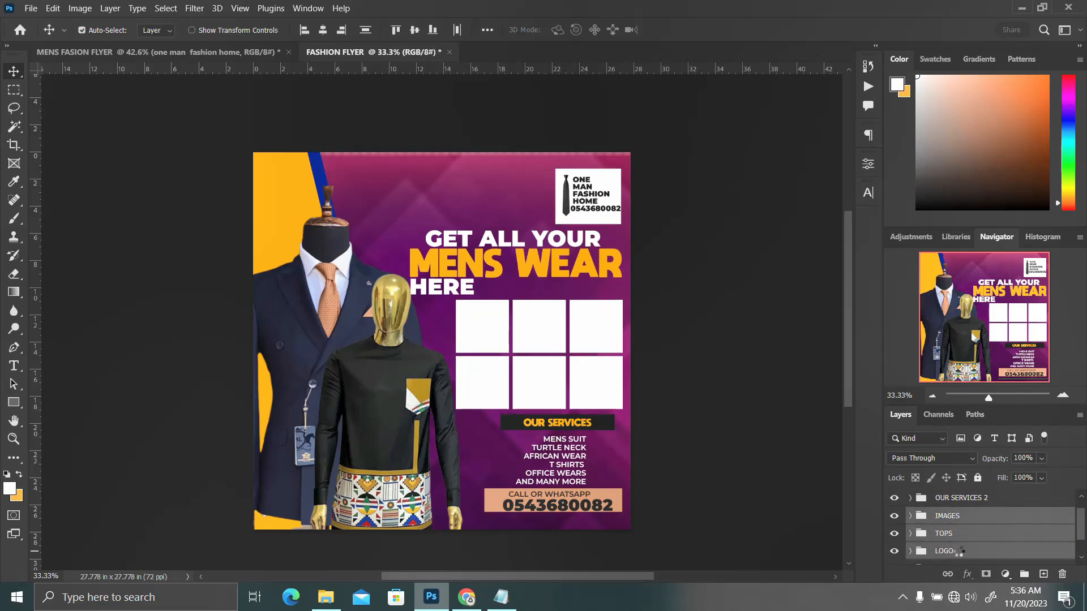
key(shift+Up)
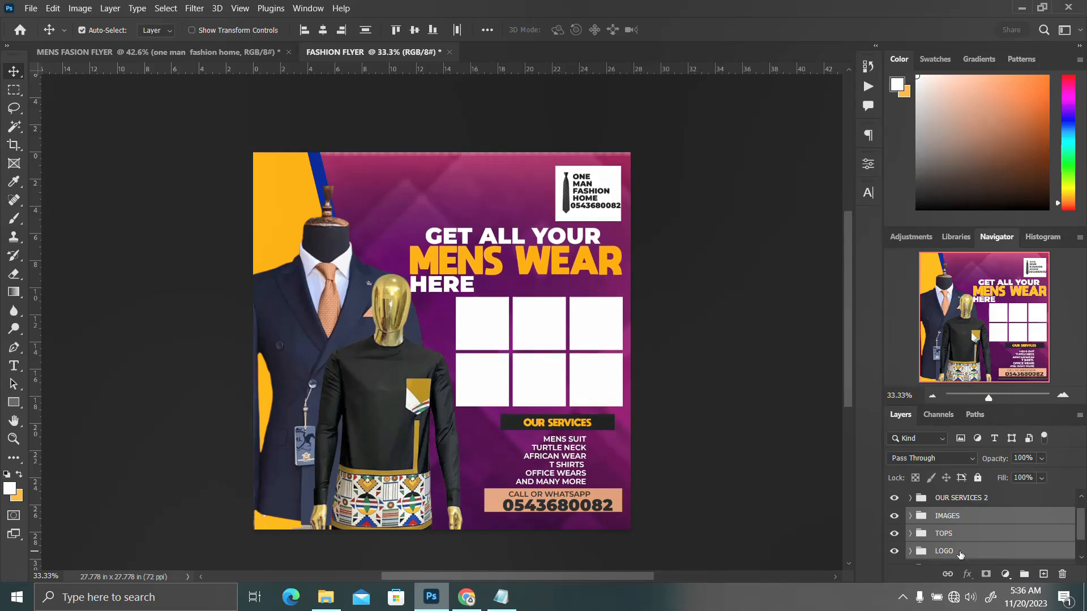
key(shift+Up)
key(shift+Up)
key(shift+Up)
key(shift+Up)
key(shift+Up)
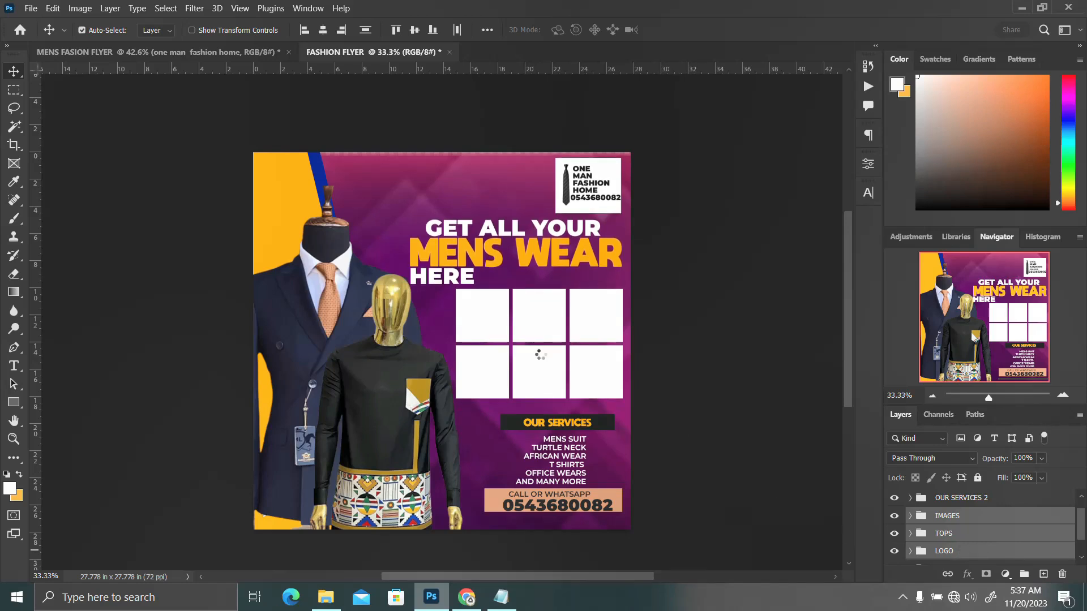
key(Up)
key(Up)
key(Up)
Place the suit-and-blue-tie image pngwing.com (1) and clip it to the first square of the image grid's upper row.
click(485, 330)
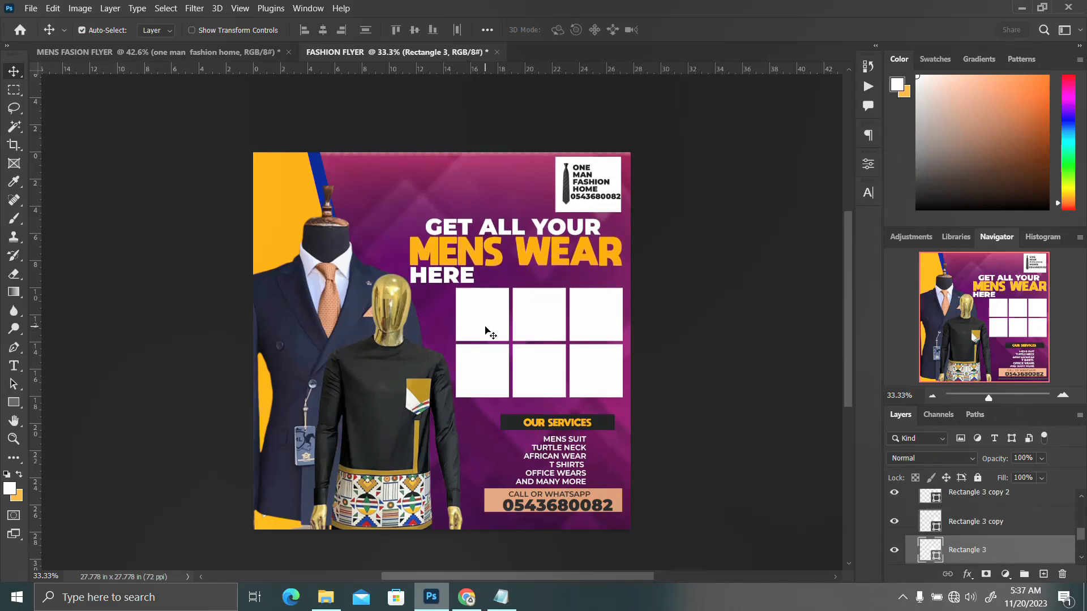
click(326, 597)
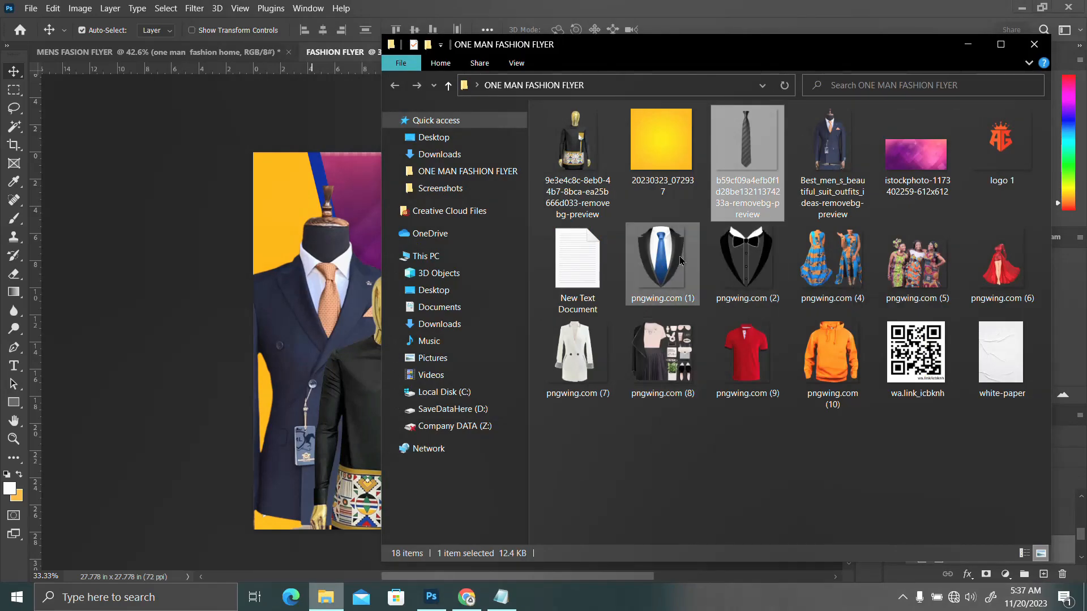
drag(662, 265, 322, 272)
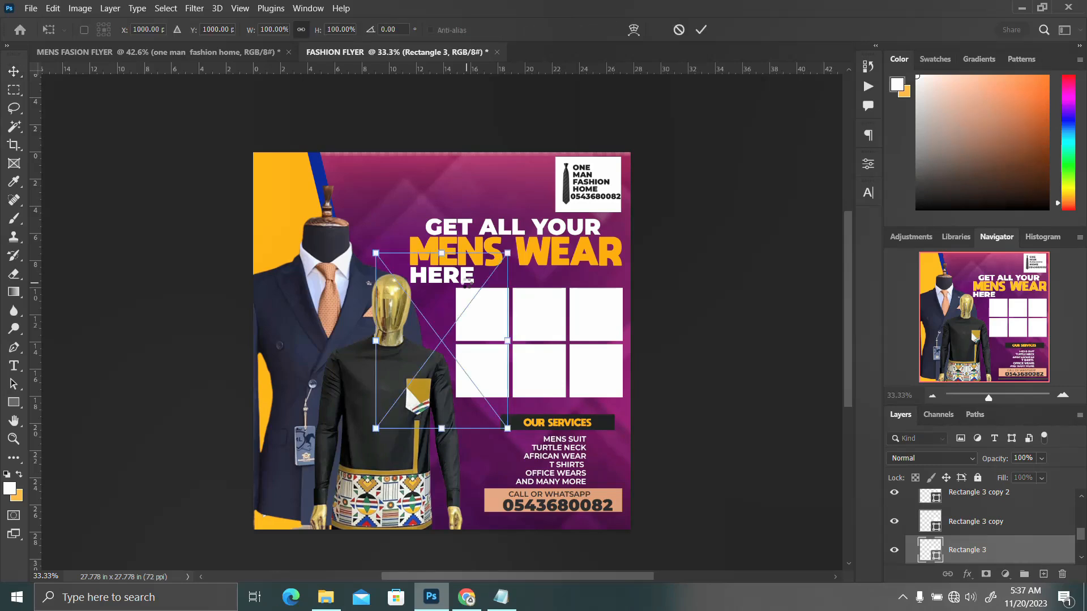
key(Return)
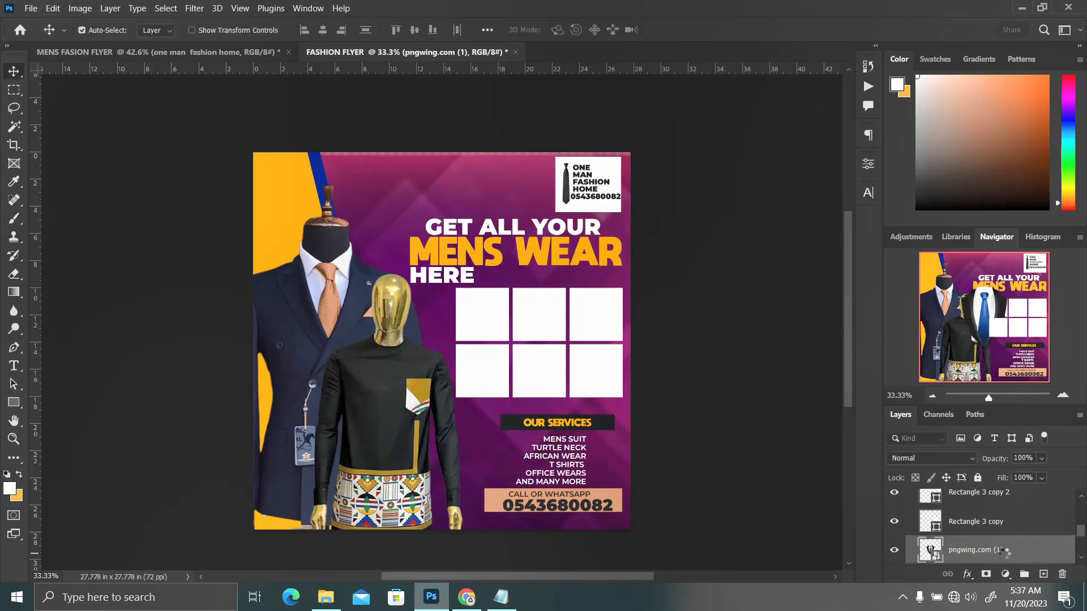
right_click(1002, 551)
click(971, 348)
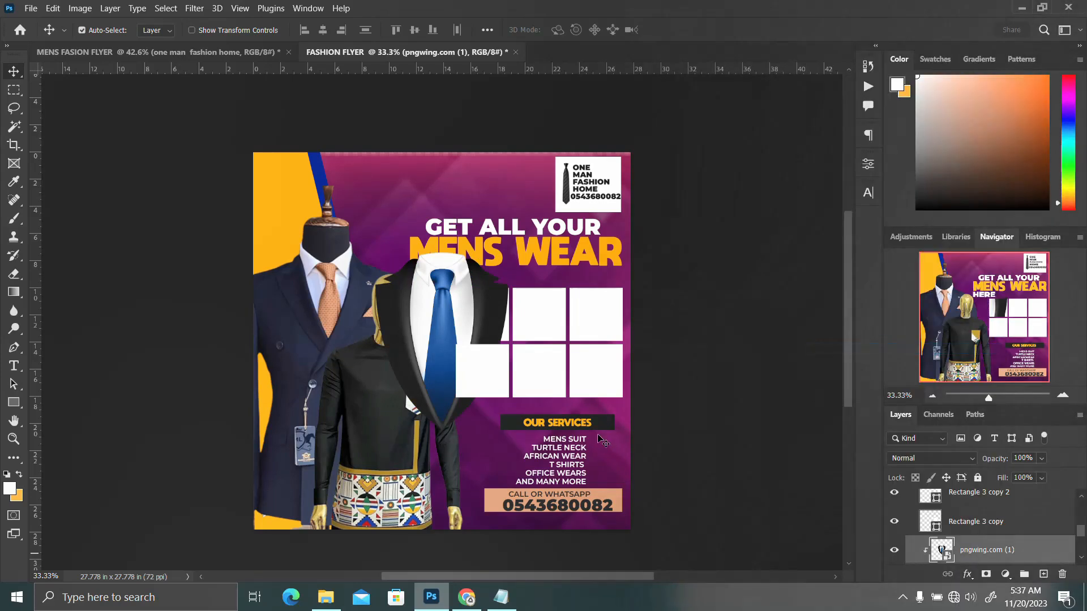
Scale the clipped suit-and-tie image to 43.66% and position it inside the first square.
key(ctrl+t)
drag(509, 252, 461, 296)
drag(447, 343, 501, 328)
key(Return)
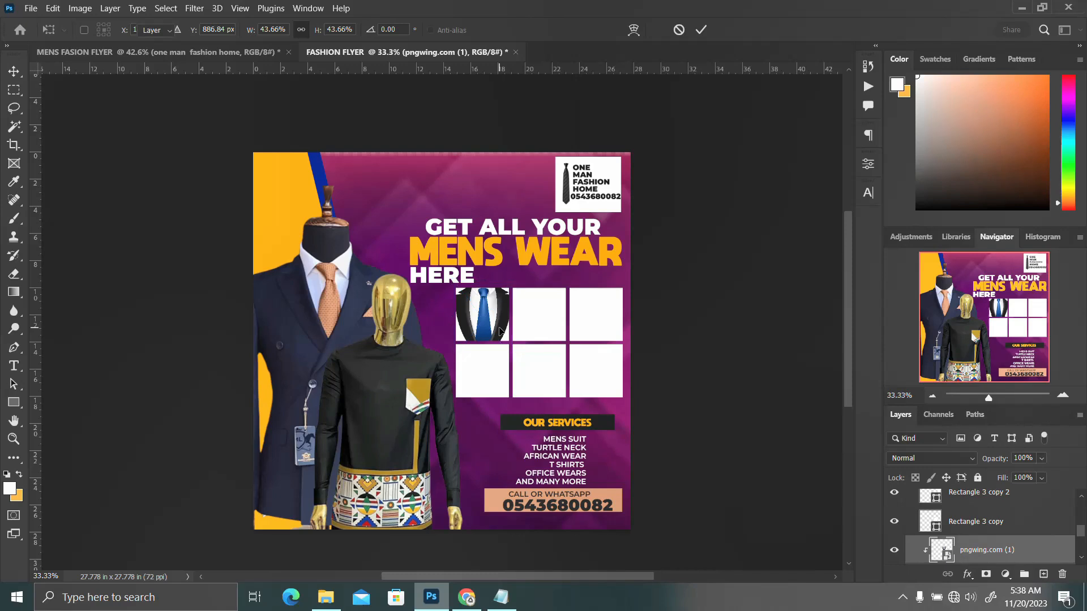
Try blue and grey fills on the square behind the suit-and-tie image, and settle on dark charcoal.
scroll(962, 549, down, 1)
click(955, 547)
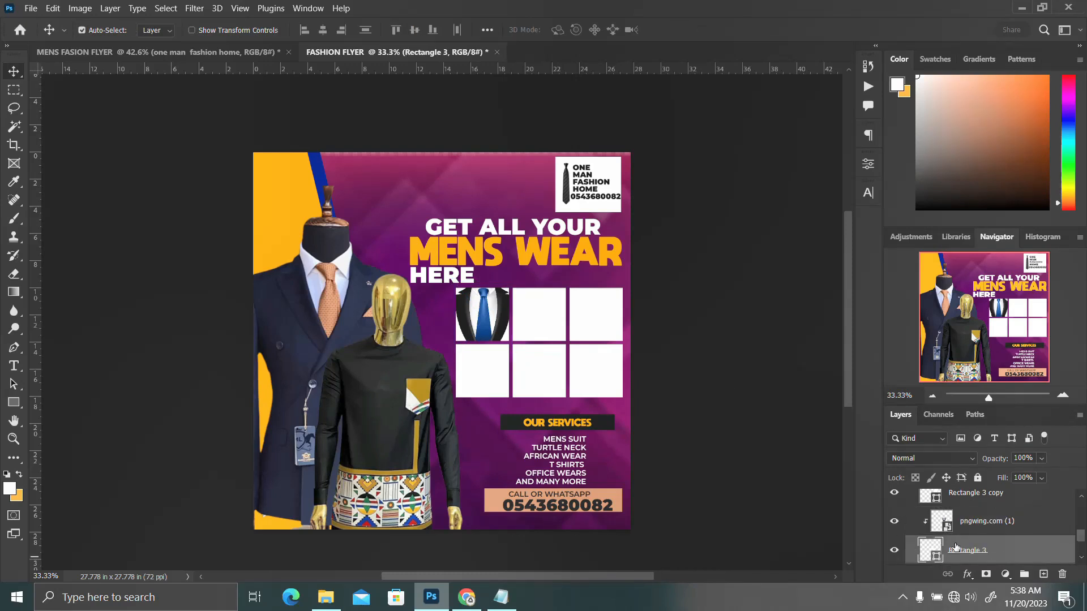
click(868, 163)
click(705, 306)
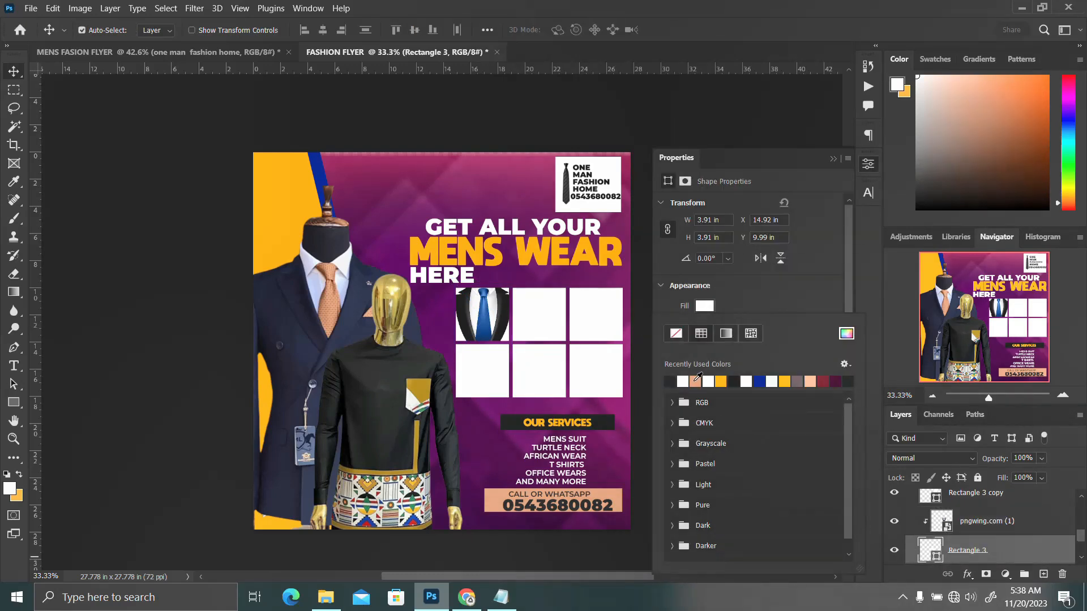
click(735, 380)
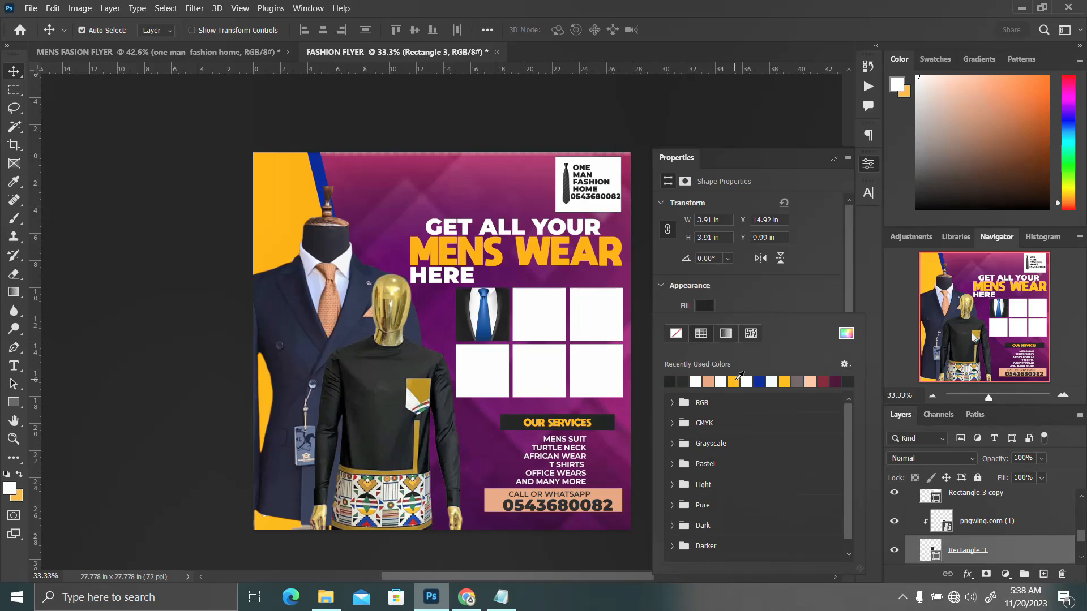
click(759, 381)
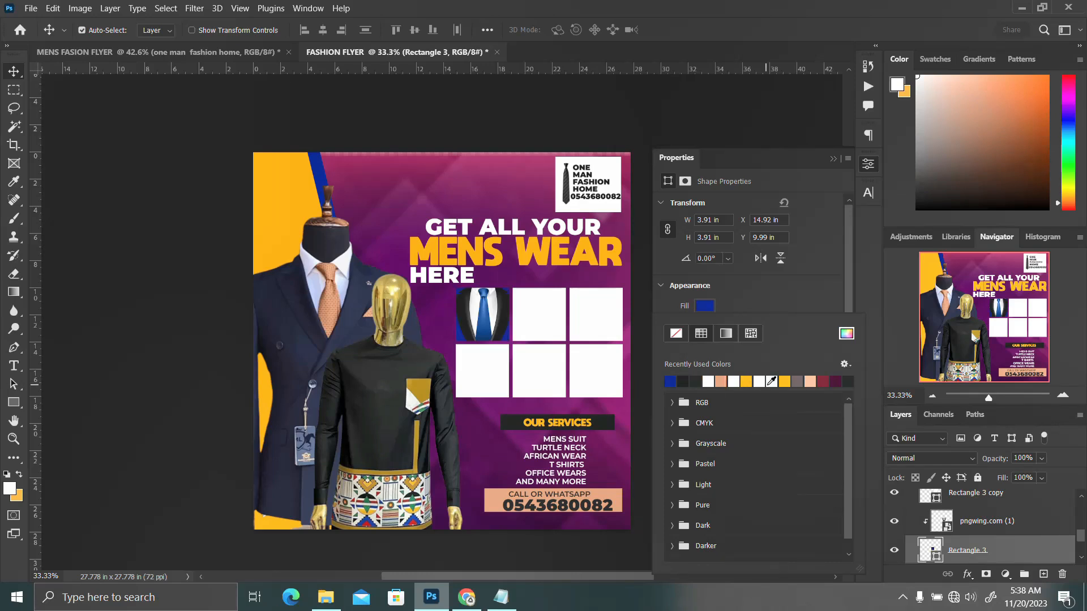
click(798, 381)
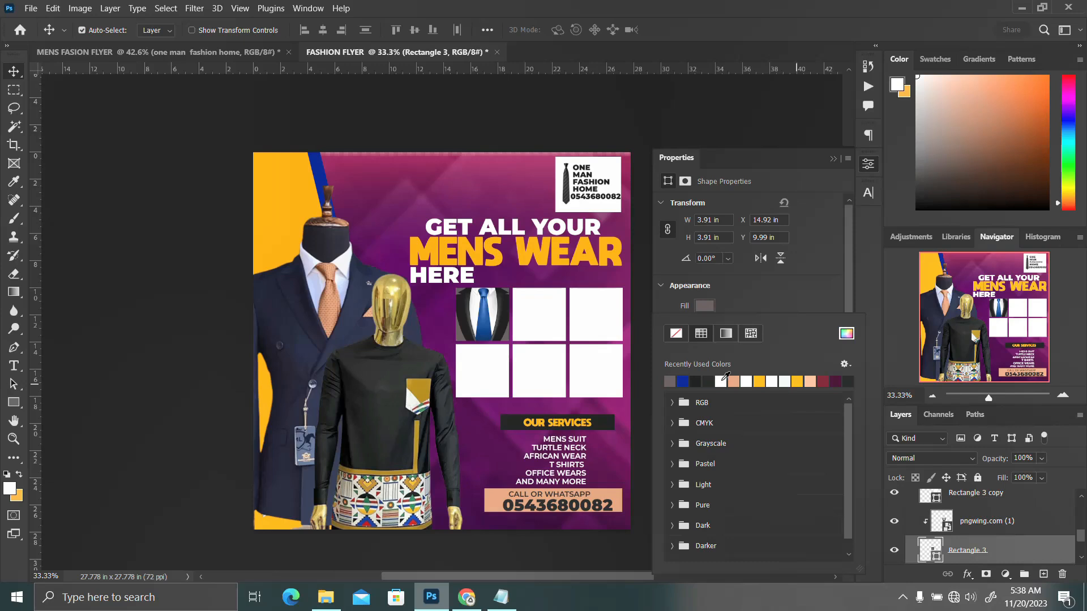
click(711, 379)
click(707, 380)
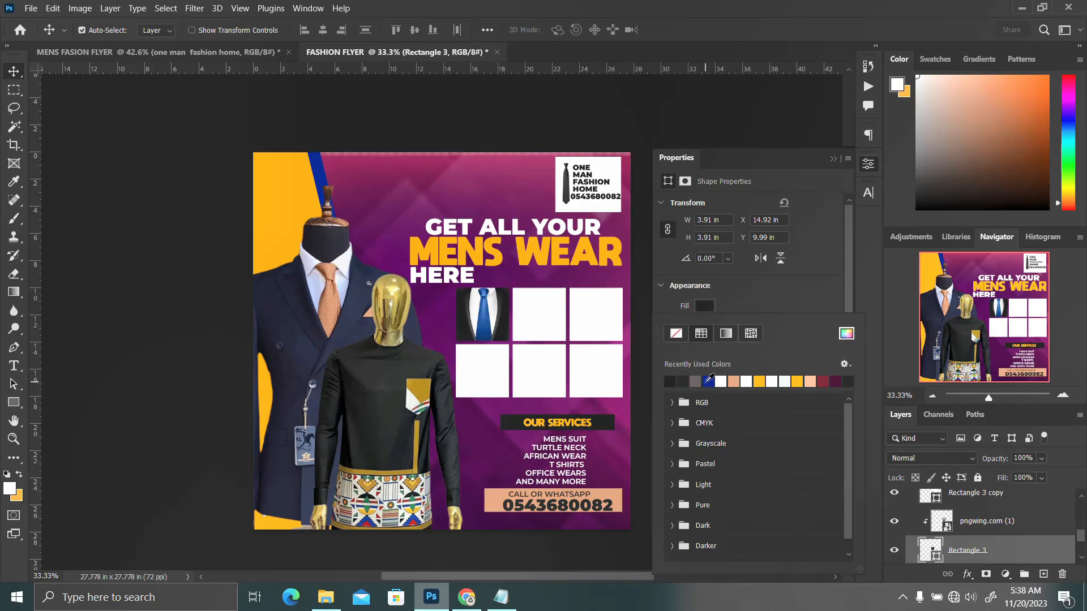
Place the white coat image pngwing.com (7) at 77.14% over the middle square of the grid's upper row.
click(545, 311)
click(326, 597)
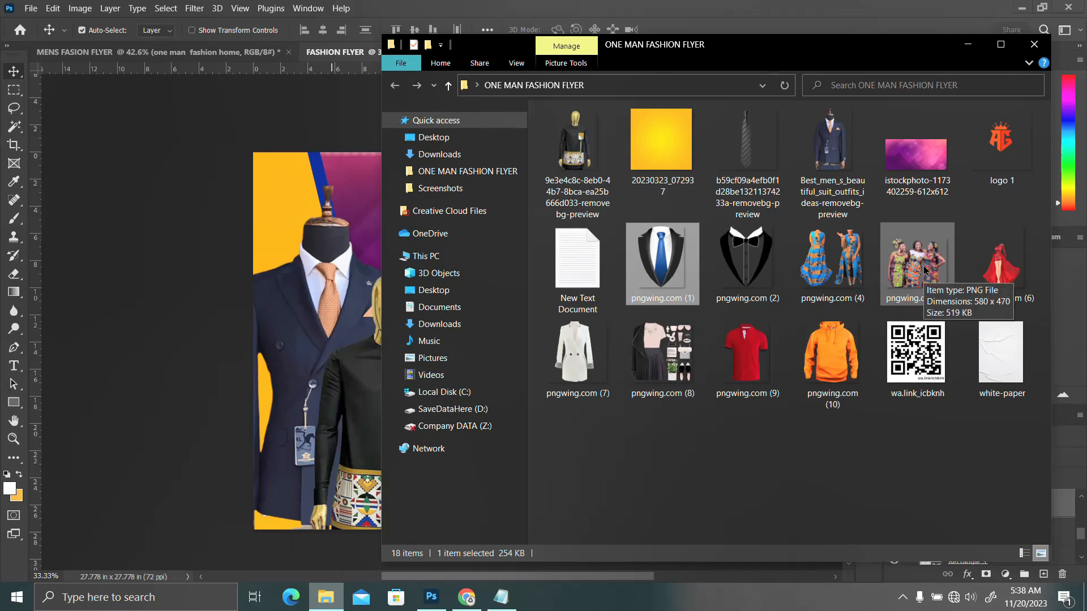
drag(576, 355, 309, 322)
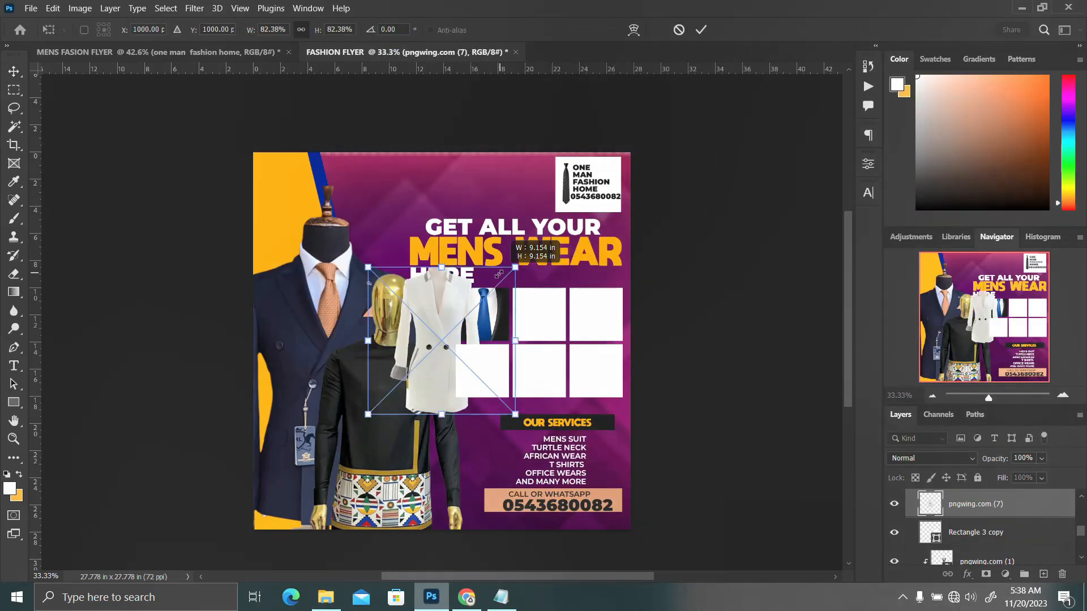
drag(451, 334, 553, 308)
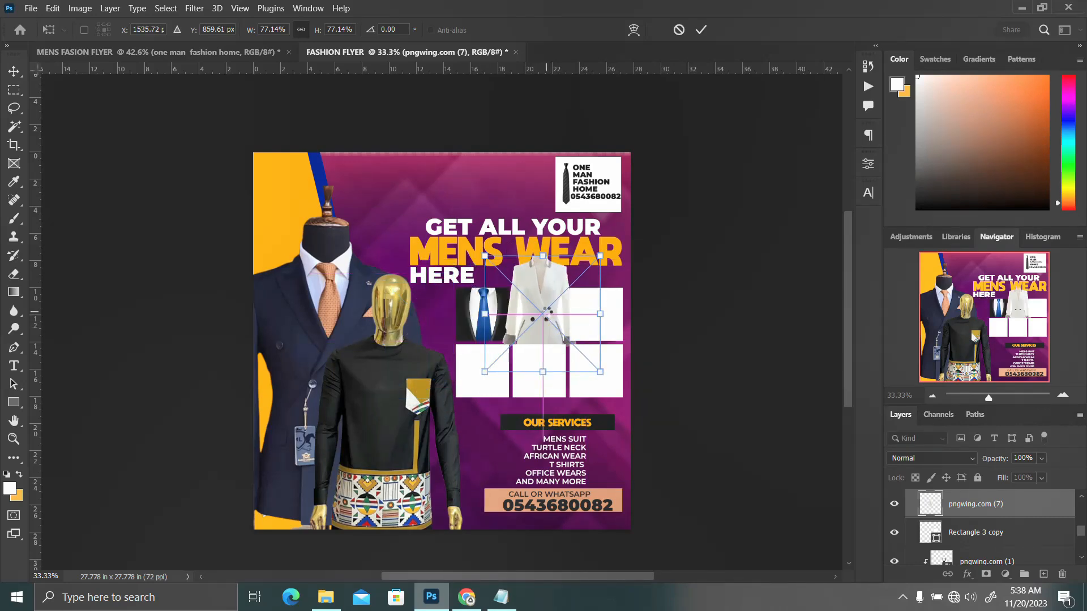
key(Return)
Clip the white coat image to the middle square and scale it to 53.90%.
right_click(1010, 513)
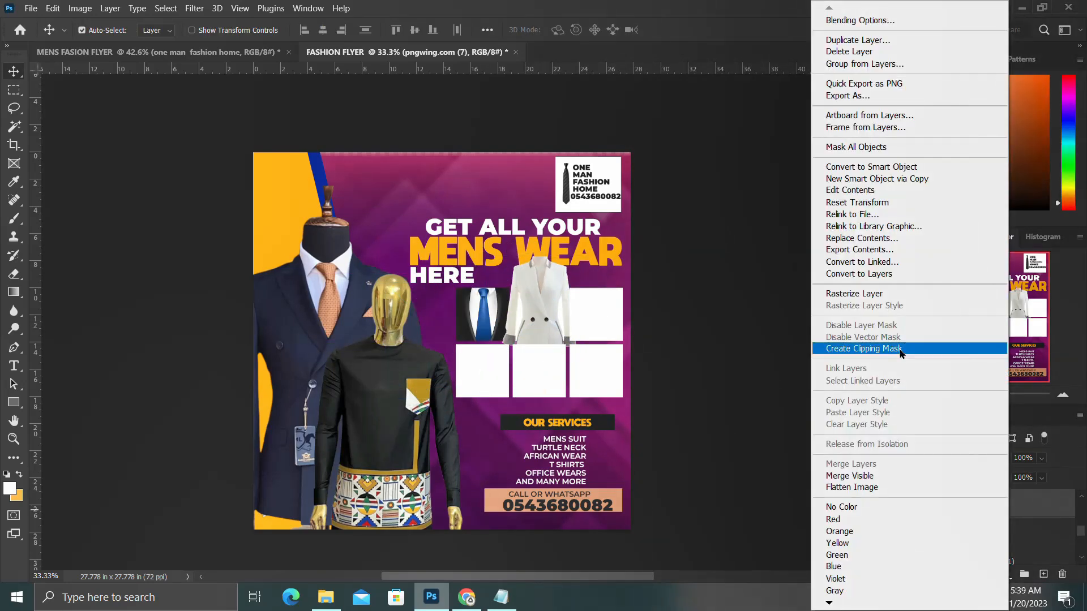
click(883, 348)
key(ctrl+t)
drag(604, 252, 583, 274)
key(Return)
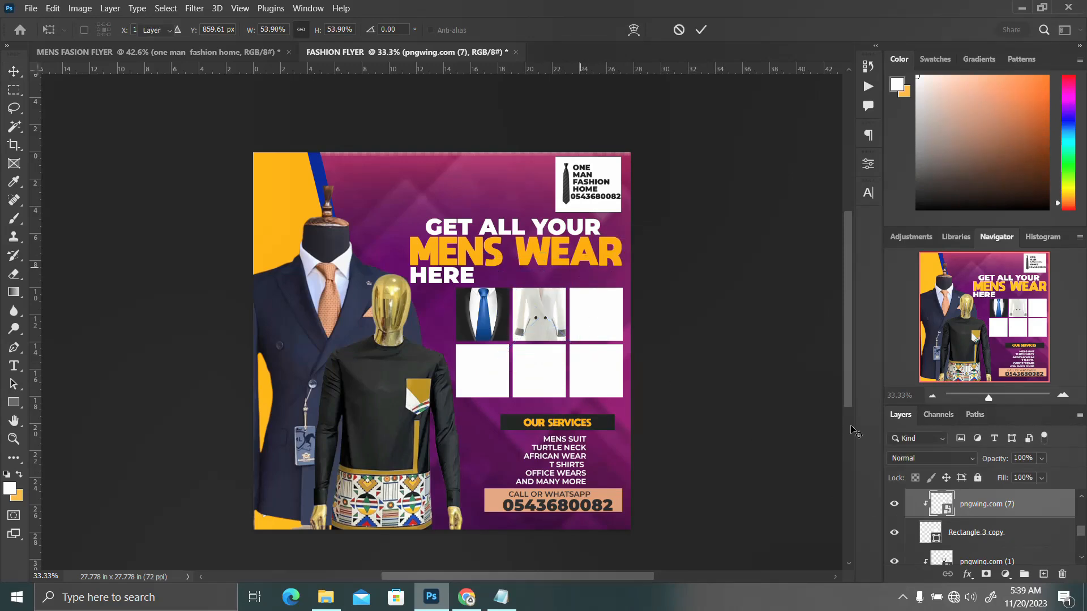
Set the fill of the square behind the white coat to the recently used grey.
click(973, 532)
click(866, 164)
click(704, 306)
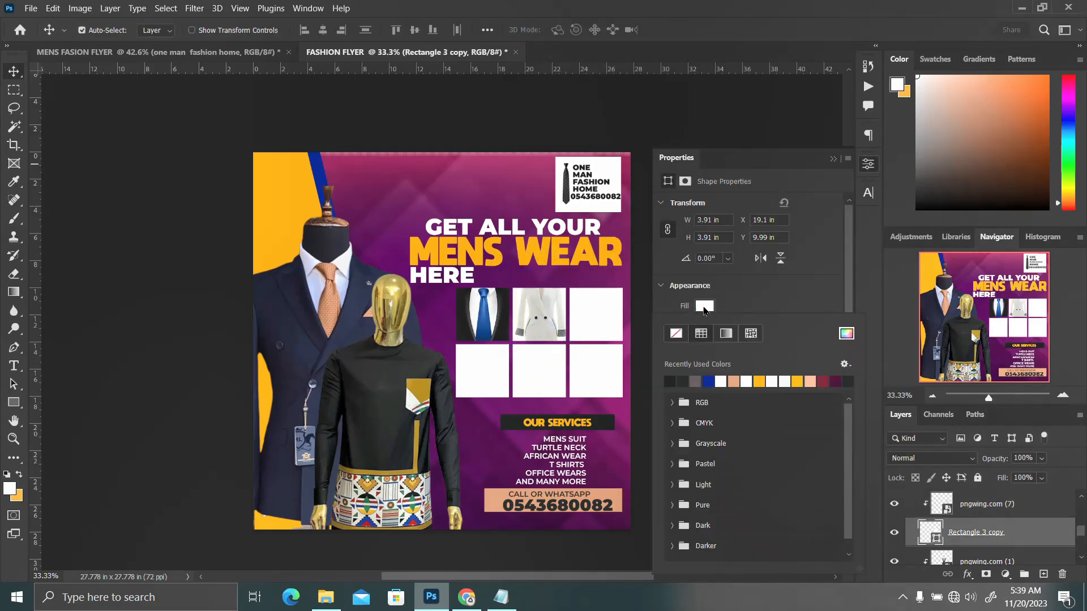
click(703, 377)
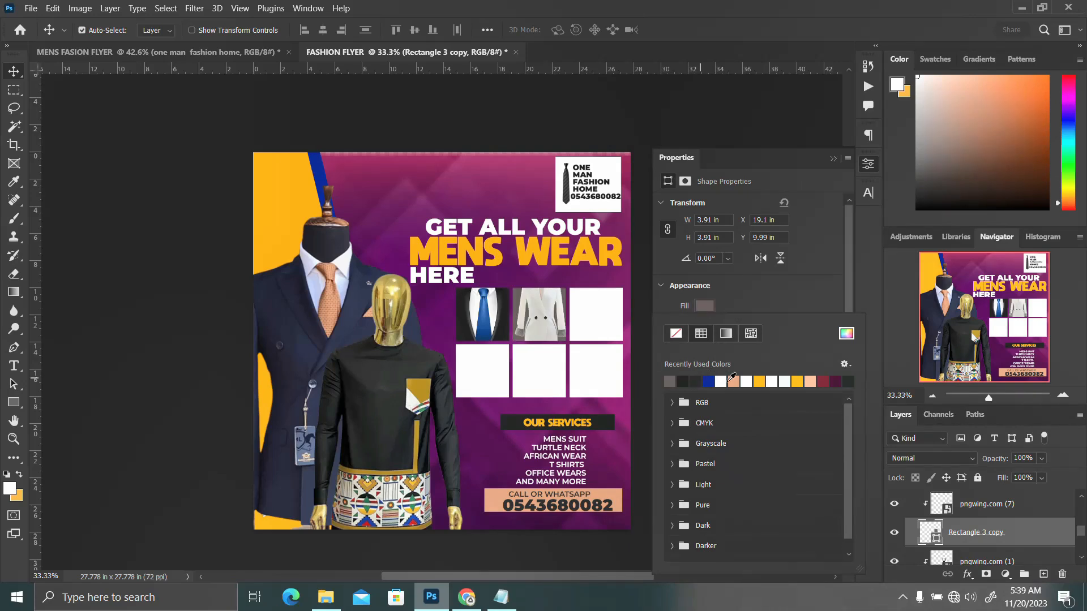
click(732, 380)
click(687, 380)
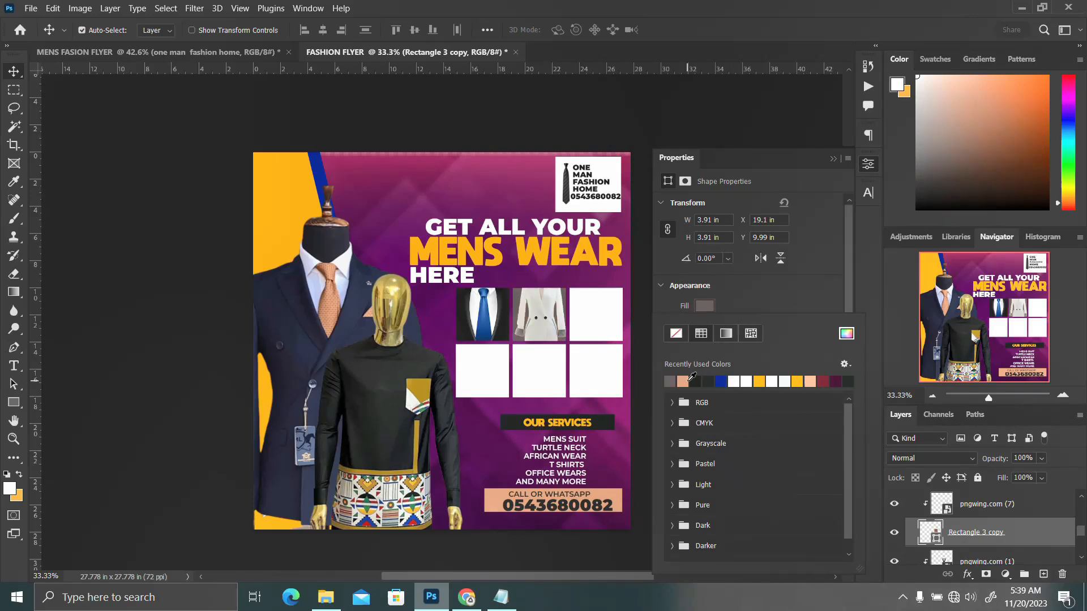
click(868, 164)
Place the African-print dresses image pngwing.com (5) over the last square of the grid's upper row.
key(ctrl+j)
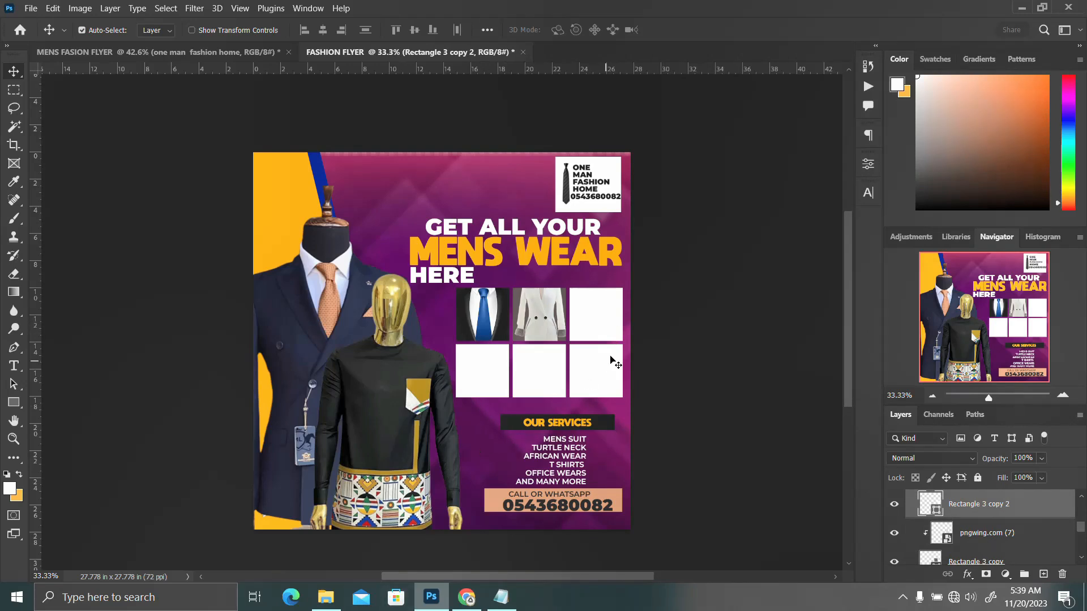
key(alt+Tab)
drag(913, 267, 362, 361)
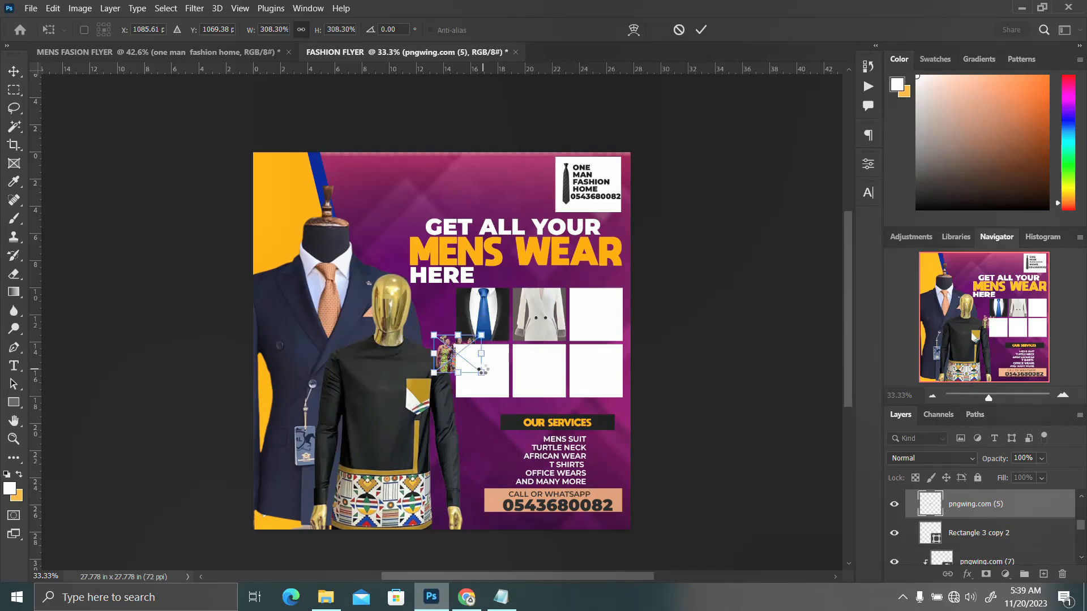
drag(456, 367, 603, 323)
Clip the African-print dresses image to its square and adjust its size to fill the frame.
right_click(988, 504)
click(866, 347)
key(ctrl+t)
drag(625, 335, 644, 354)
key(Return)
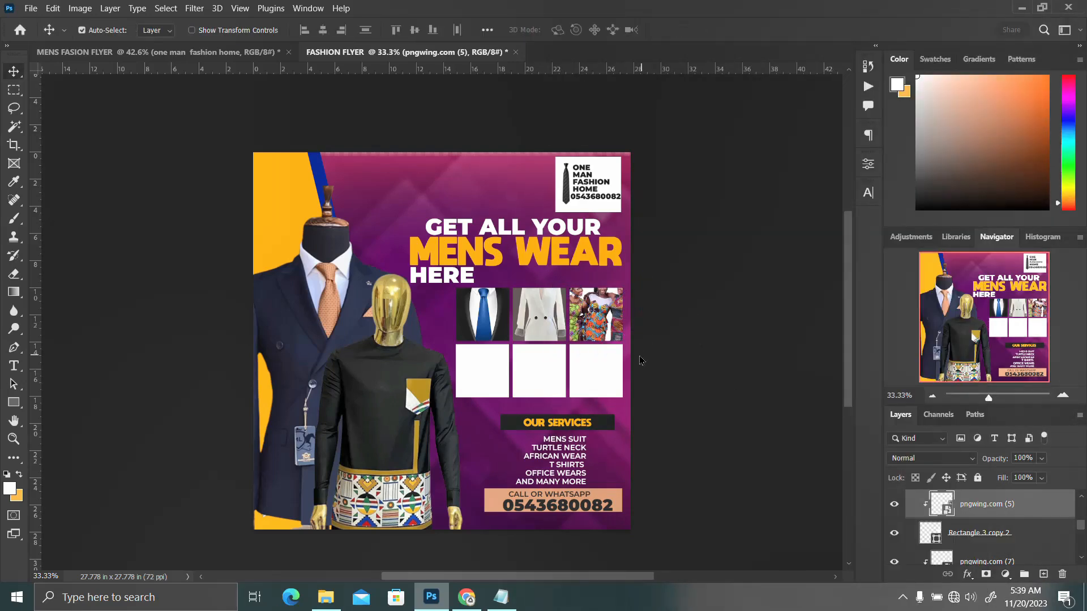
Try dark and grey fills on the square behind the African-print dresses, and settle on peach.
click(979, 533)
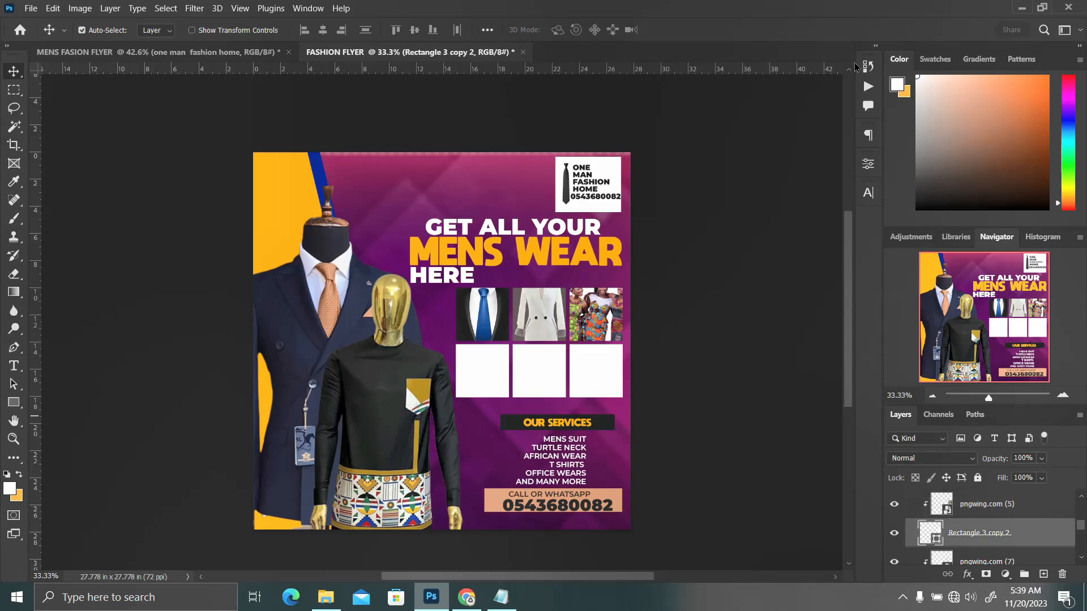
click(868, 164)
click(704, 305)
click(695, 381)
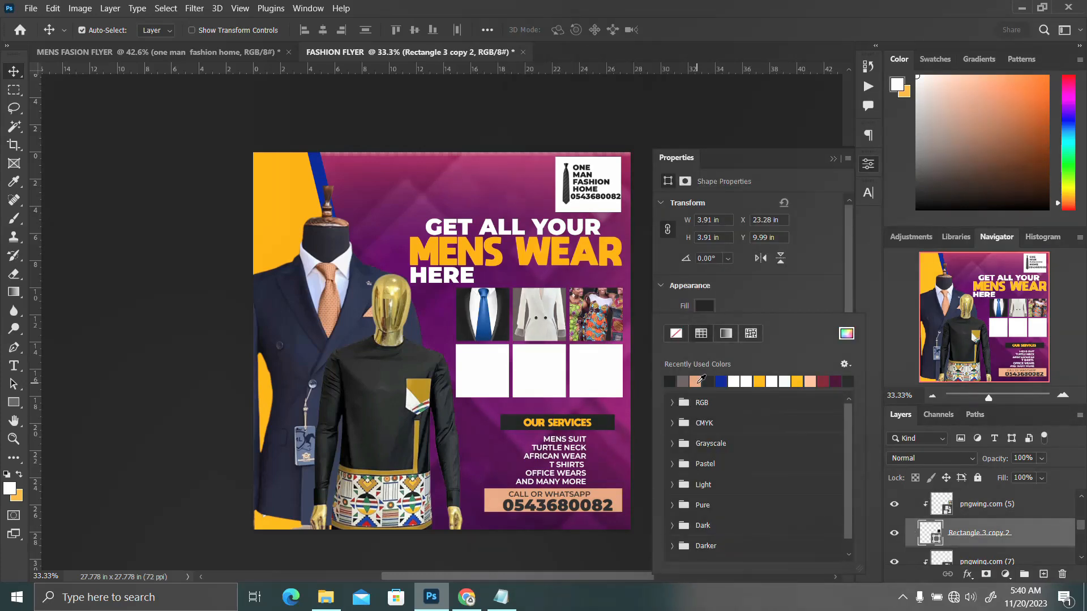
click(682, 381)
click(695, 381)
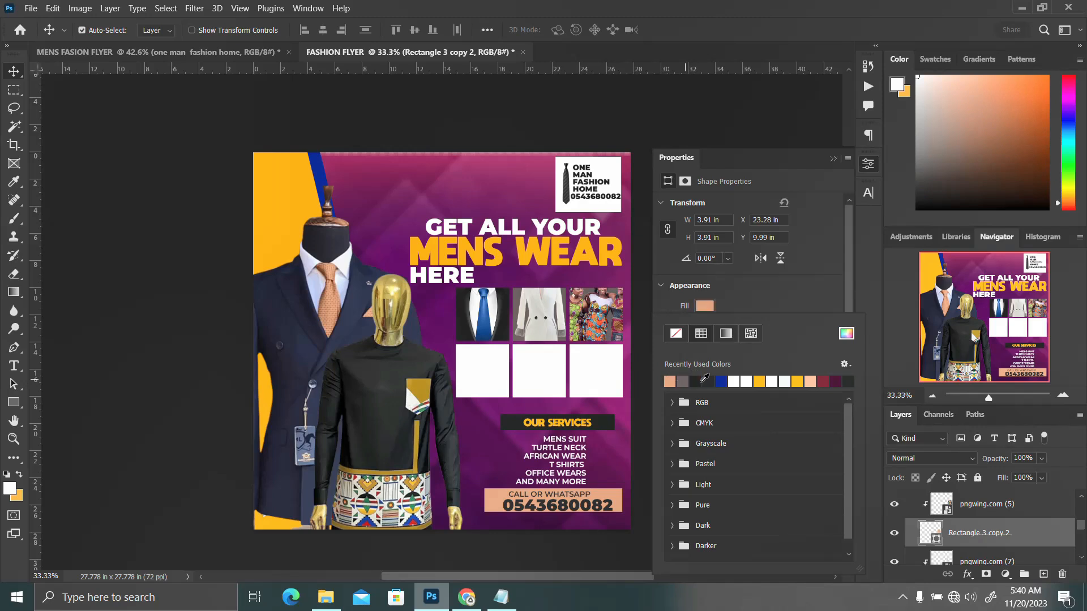
click(867, 165)
Place the red dress image pngwing.com (6) and clip it to the first square of the grid's lower row.
click(481, 376)
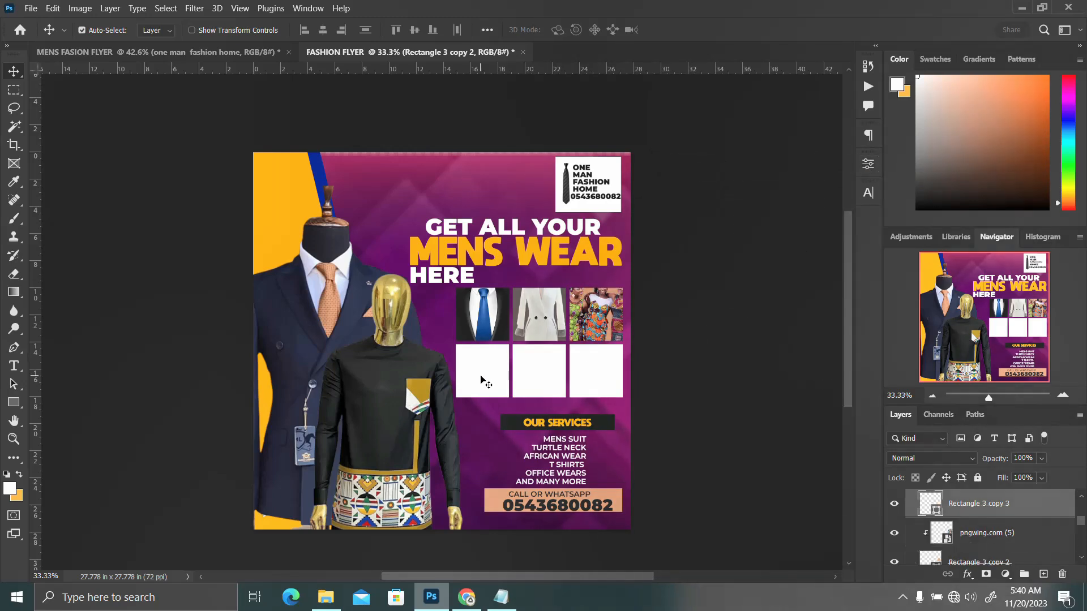
click(326, 598)
drag(1000, 262, 370, 333)
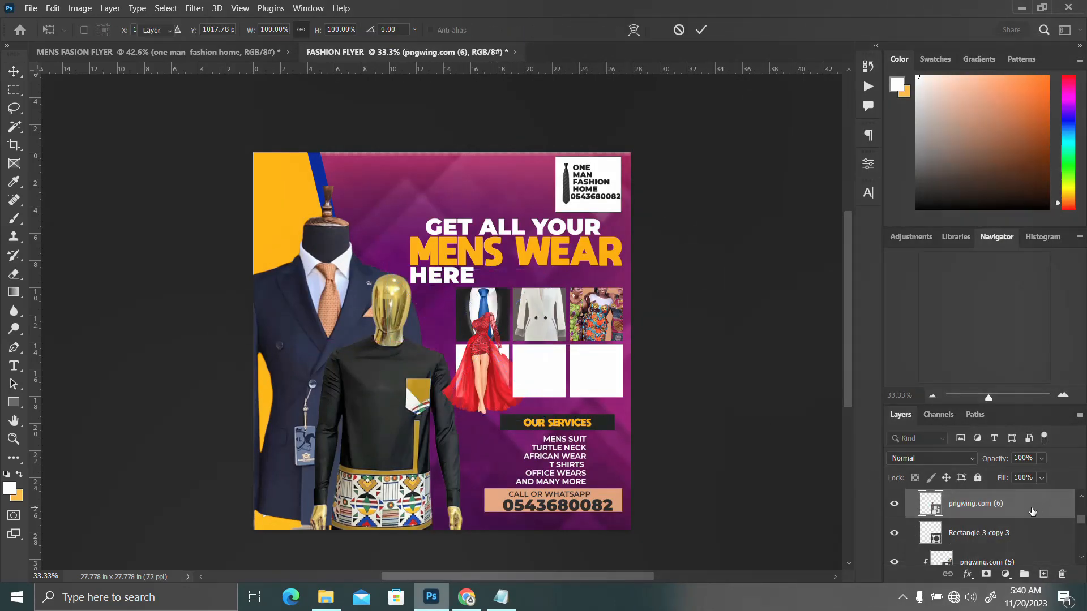
key(Return)
right_click(956, 505)
click(800, 352)
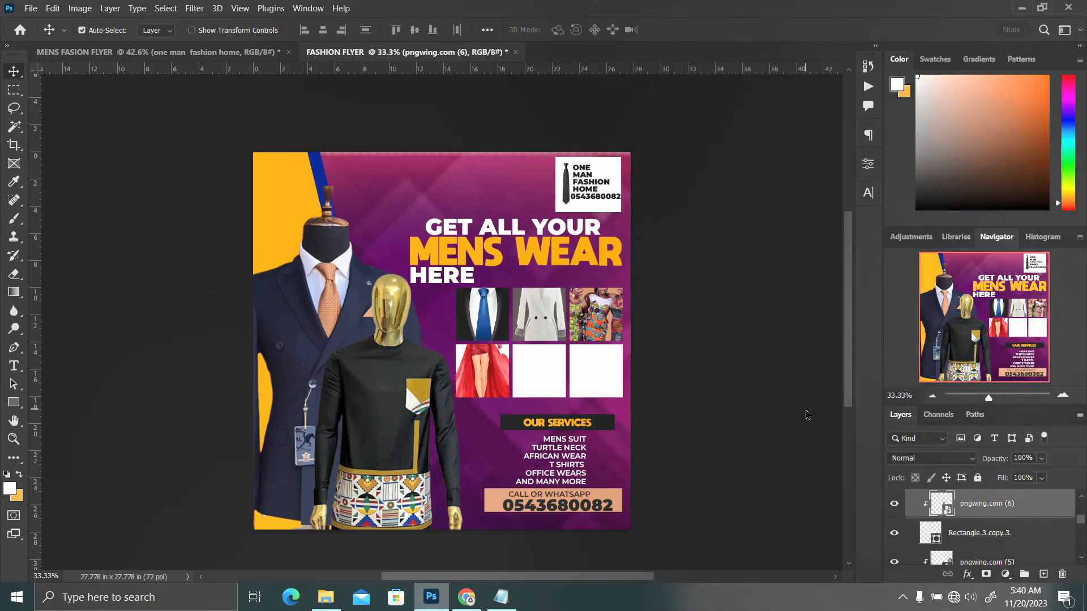
Set the fill of the square behind the red dress to light peach.
click(955, 534)
click(867, 164)
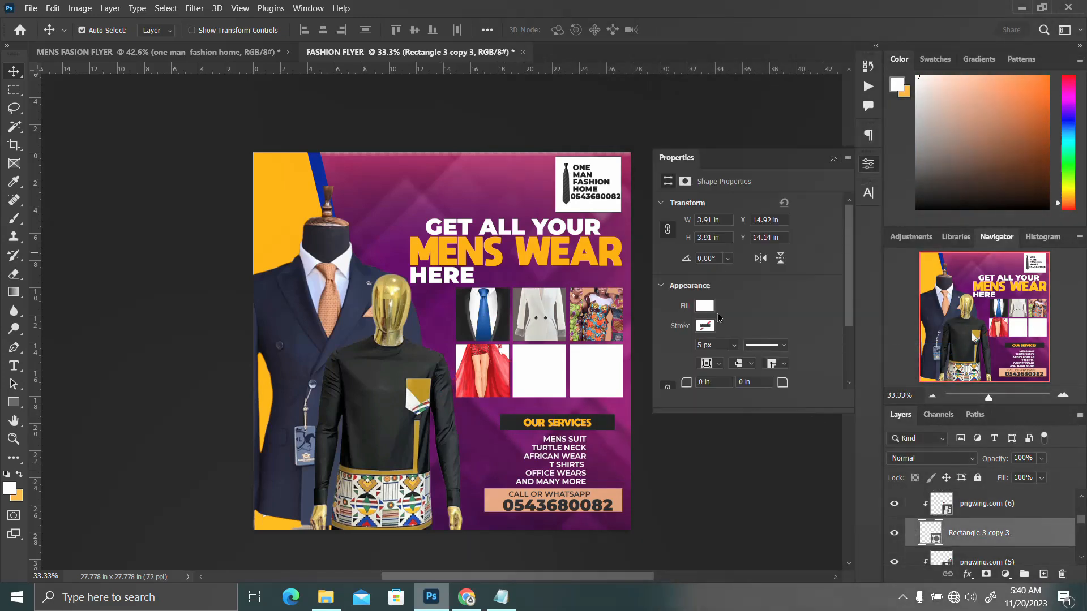
click(705, 326)
click(671, 379)
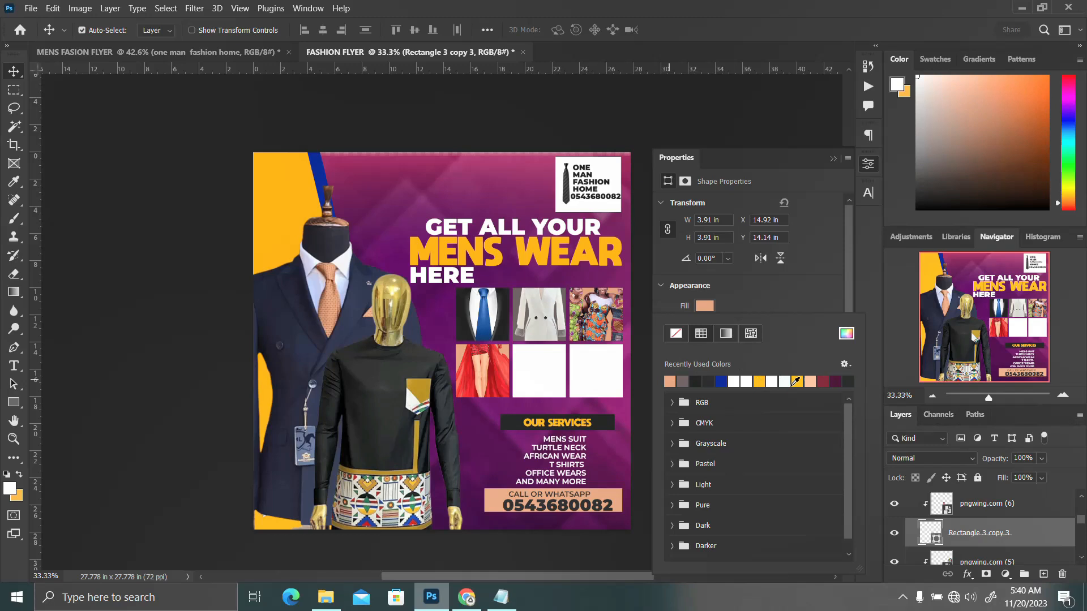
click(810, 379)
click(868, 164)
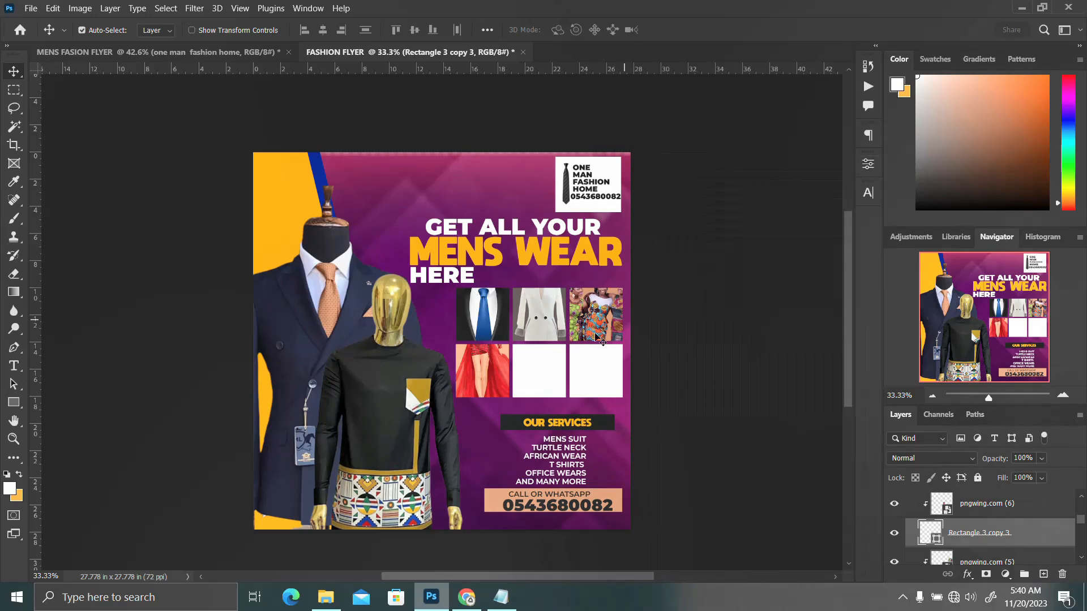
Place the orange hoodie image pngwing.com (10) and clip it to the middle square of the grid's lower row.
click(326, 597)
drag(775, 336, 314, 367)
drag(444, 336, 534, 348)
key(Return)
right_click(969, 506)
click(826, 418)
Scale the clipped orange hoodie to 56.34% and center it within its square.
key(ctrl+t)
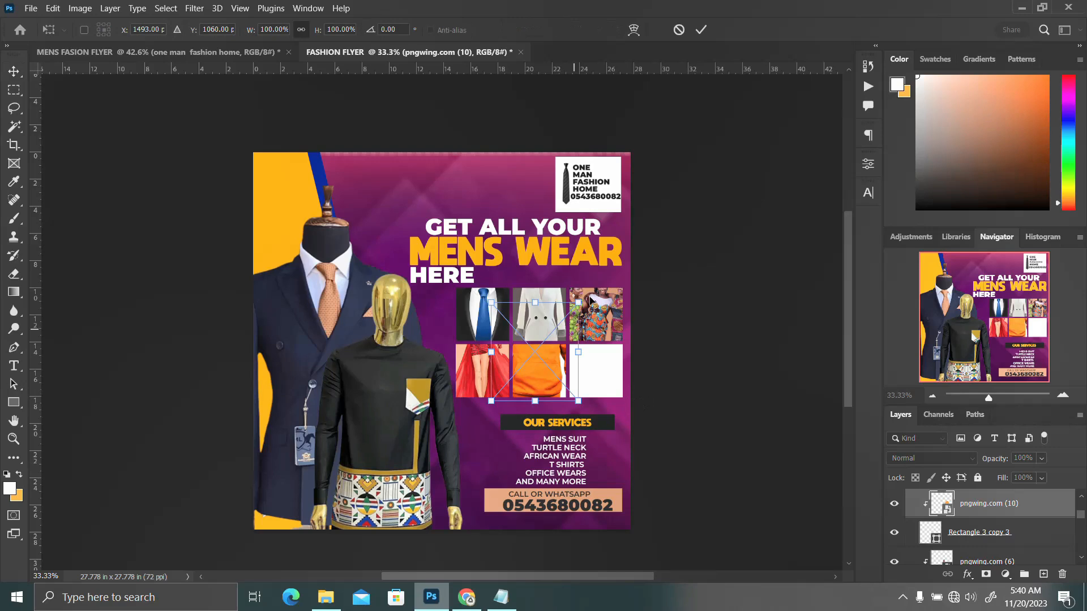
drag(579, 303, 547, 376)
key(Return)
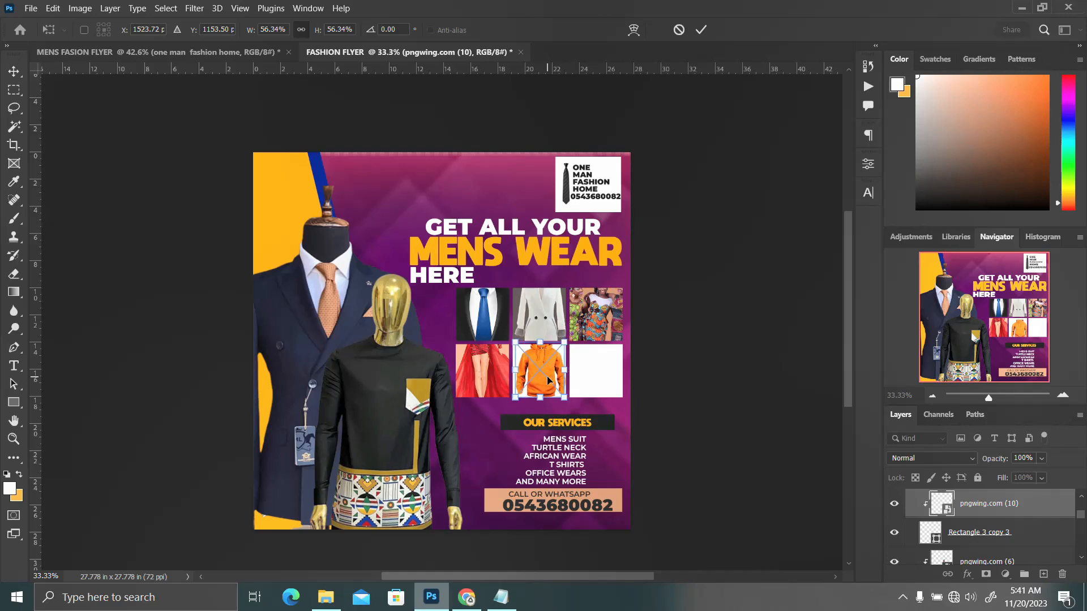
Set the fill of the square behind the orange hoodie to dark charcoal.
click(976, 540)
click(866, 166)
click(709, 307)
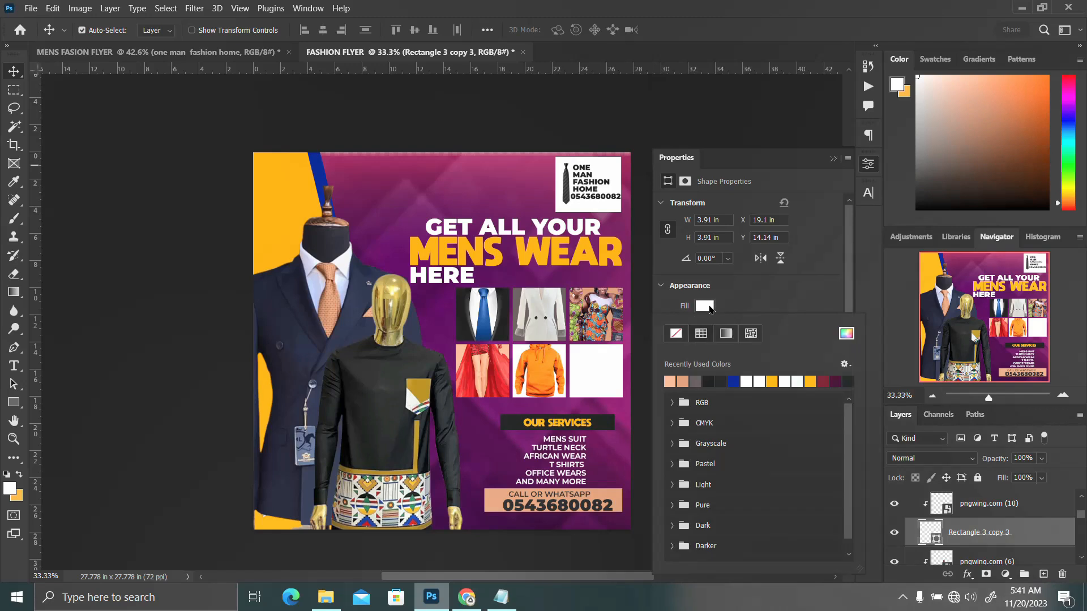
click(705, 381)
click(868, 166)
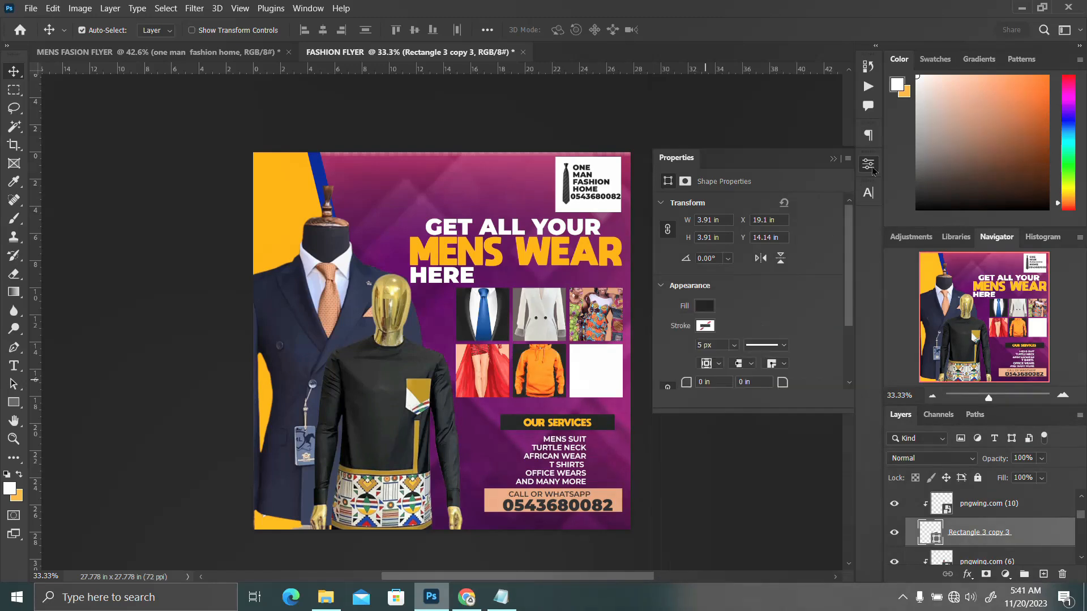
Place the women's outfit image pngwing.com (8) and clip it to the last square of the grid's lower row.
click(596, 368)
click(326, 597)
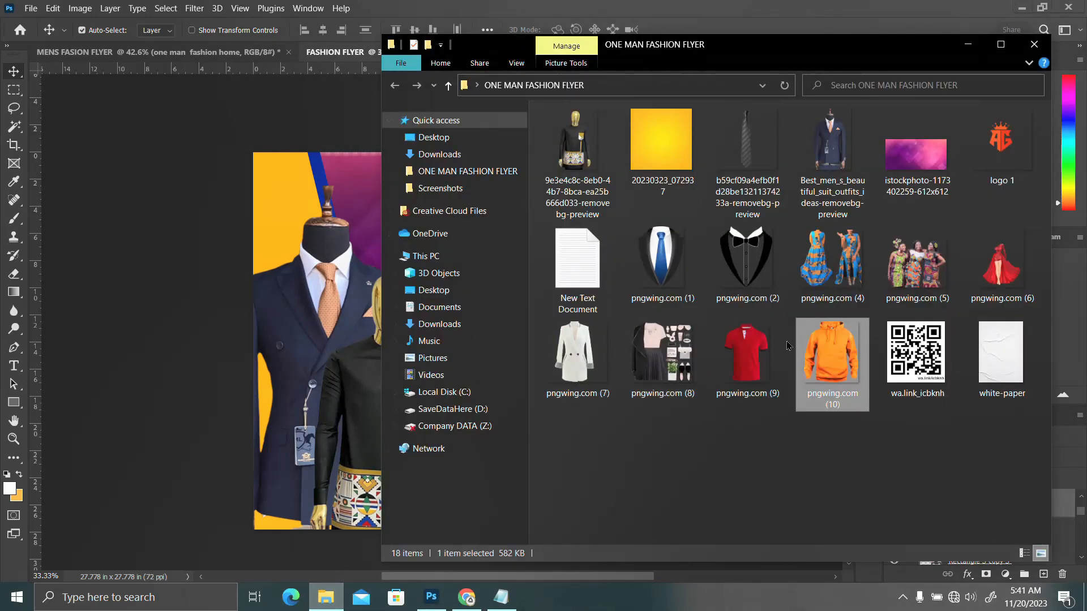
click(651, 365)
drag(651, 365, 436, 411)
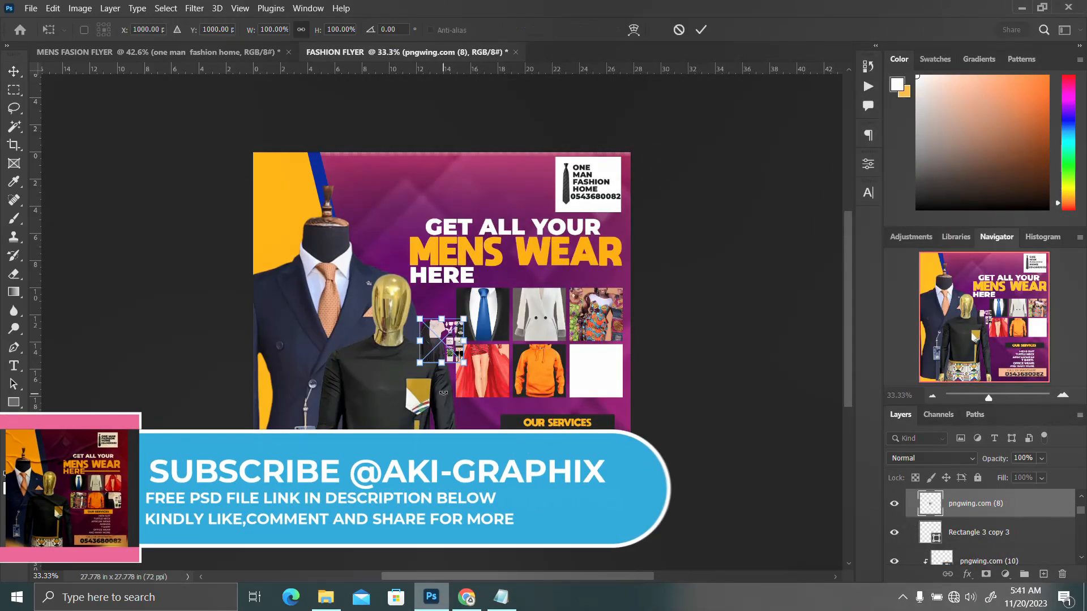
drag(444, 353, 604, 388)
key(Return)
right_click(973, 509)
click(867, 349)
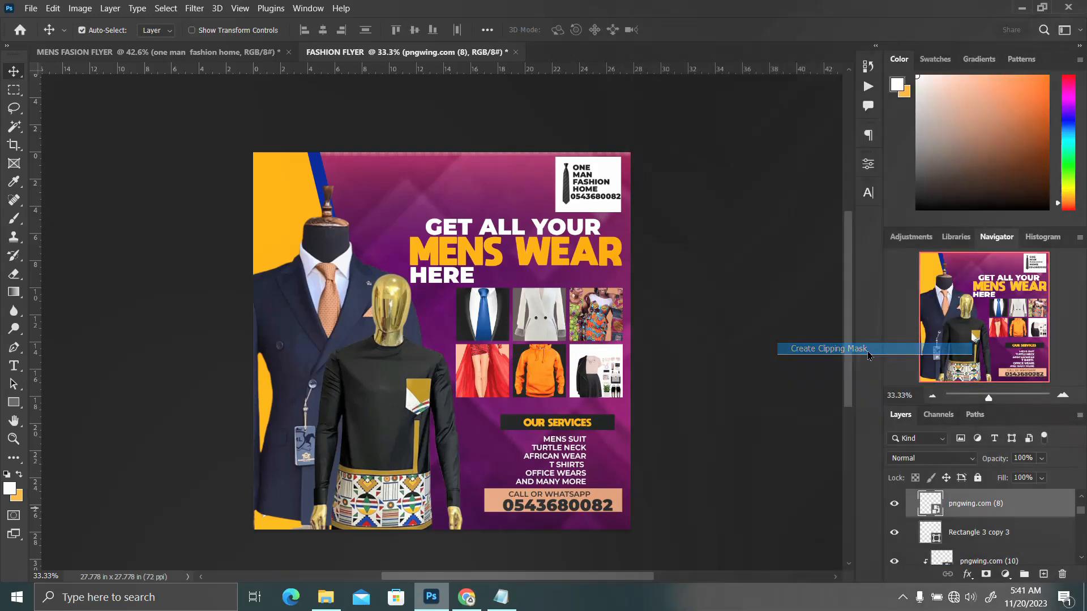
Enlarge the clipped pngwing.com (8) image and nudge it left and up so the outfit fills its square.
key(ctrl+t)
drag(621, 400, 635, 410)
key(Return)
key(Left)
key(Left)
key(Left)
key(Left)
key(Left)
key(Left)
key(Left)
key(Left)
key(Left)
key(Left)
key(Left)
key(Left)
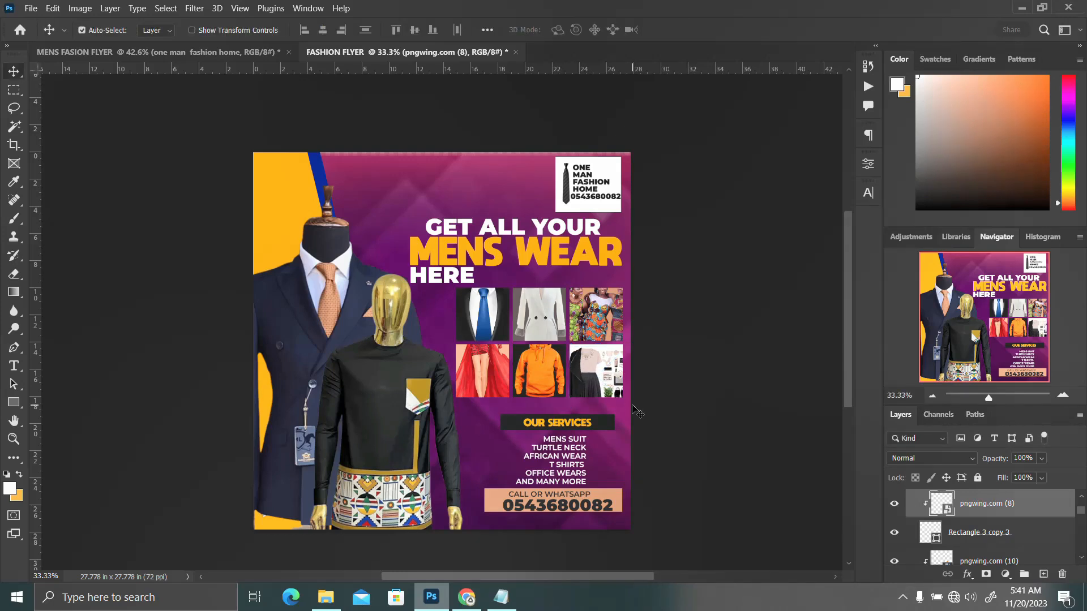
key(Up)
key(Up)
key(Up)
key(Up)
key(Up)
key(Up)
key(Up)
key(Up)
key(Up)
key(Up)
key(Up)
key(Up)
key(Up)
key(Up)
key(Up)
key(Up)
key(Up)
key(Up)
key(Up)
key(Up)
key(Up)
key(Up)
key(Up)
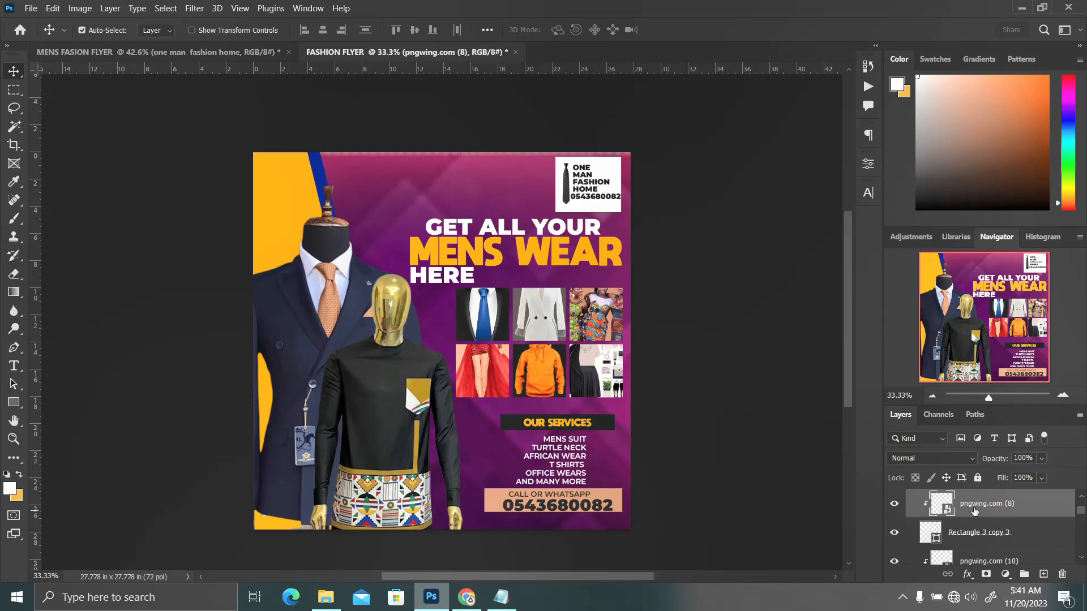
Place the yellow gradient image 20230323_072937 over the whole flyer above the CONTACT DETAILS group and set its blend mode to Multiply.
scroll(962, 515, up, 2)
click(910, 534)
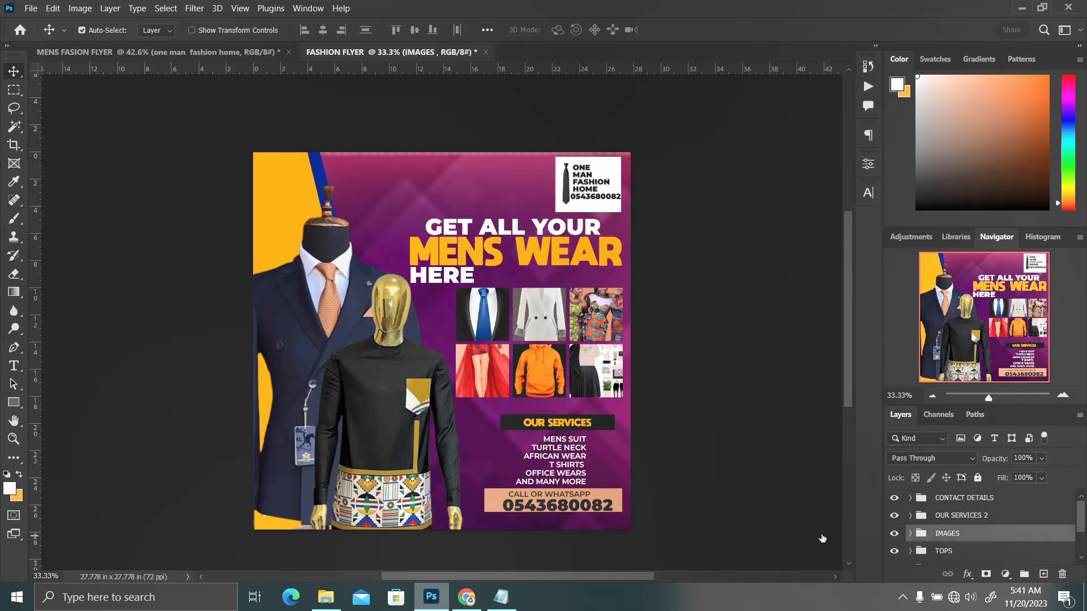
click(326, 597)
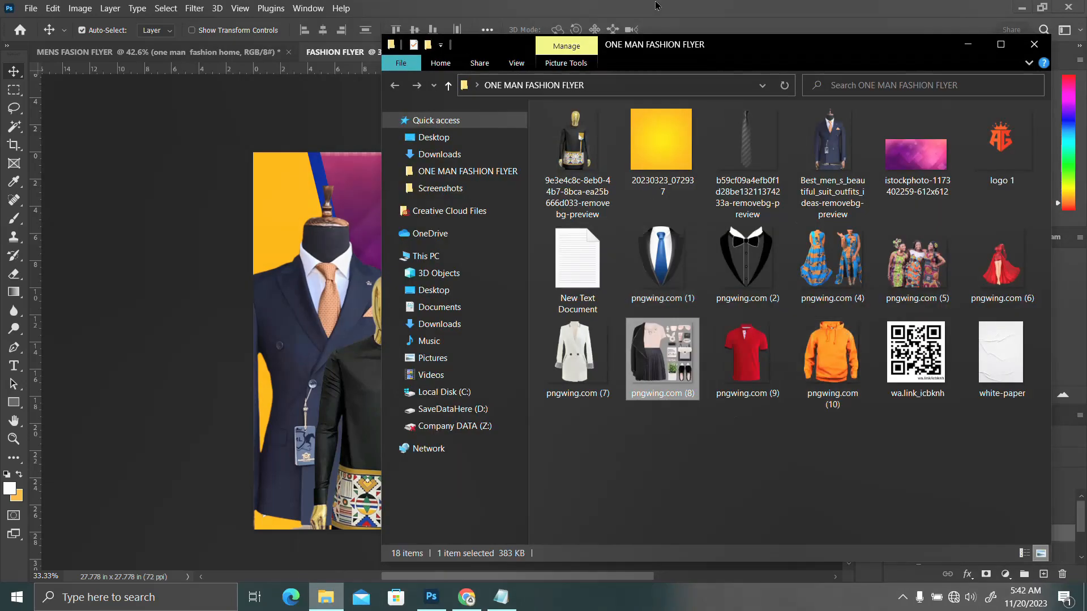
drag(667, 146, 302, 307)
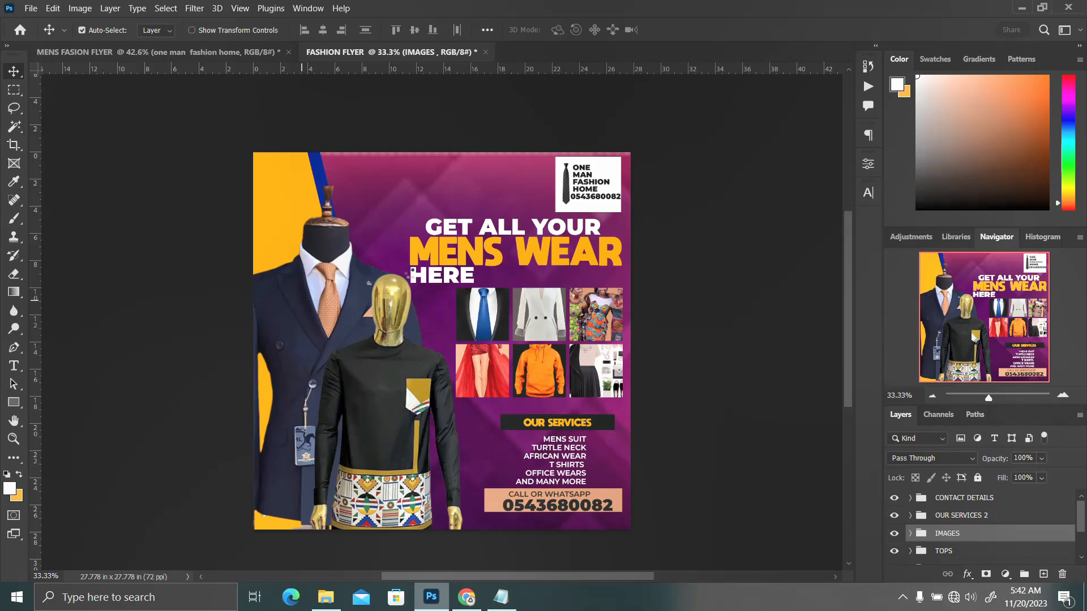
click(976, 502)
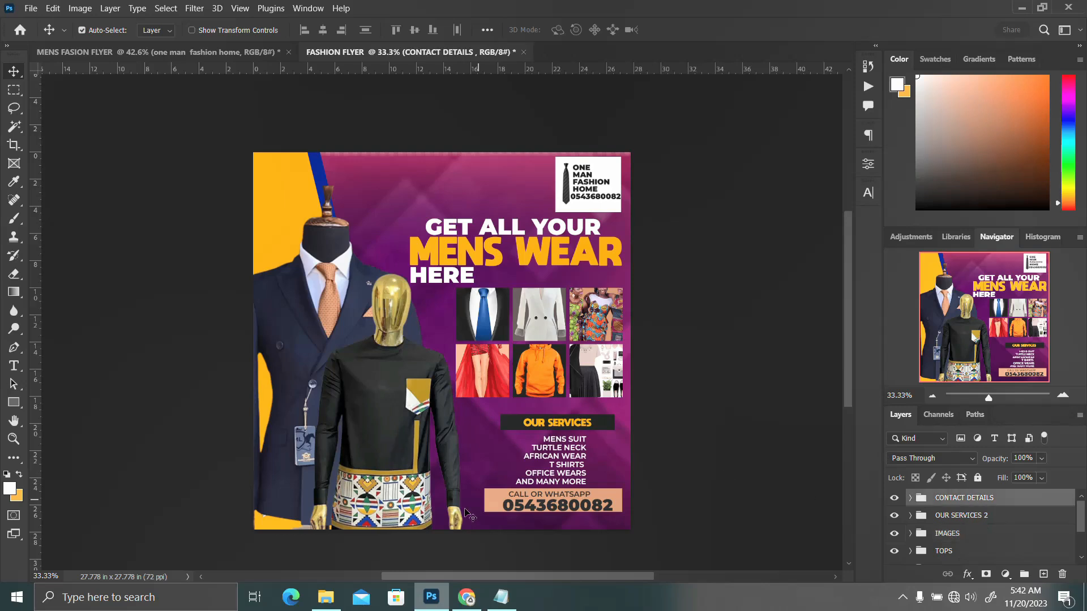
click(326, 597)
click(662, 170)
drag(662, 145, 270, 381)
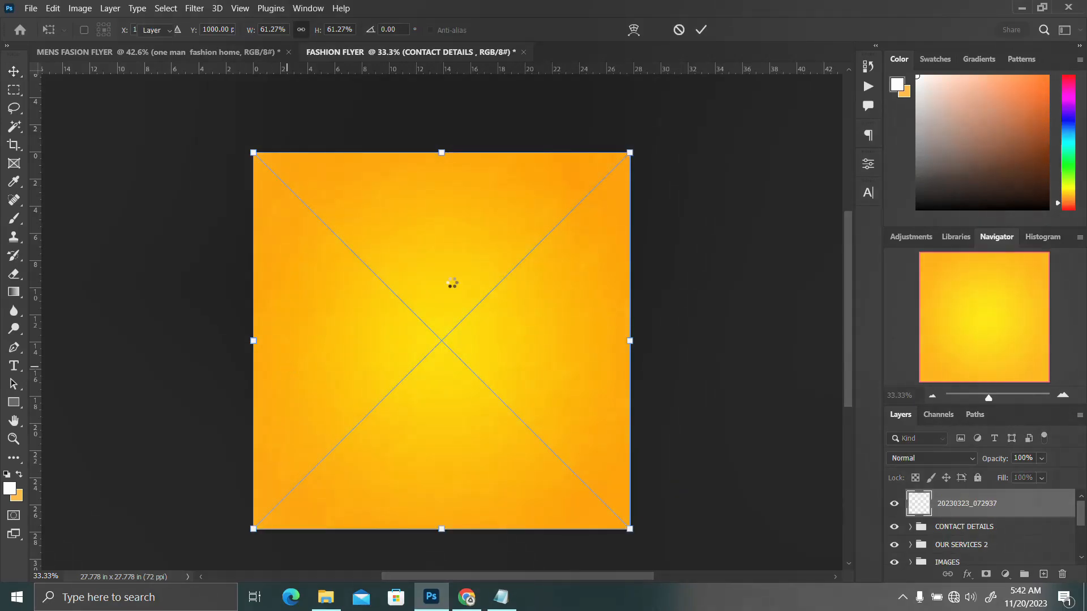
key(Return)
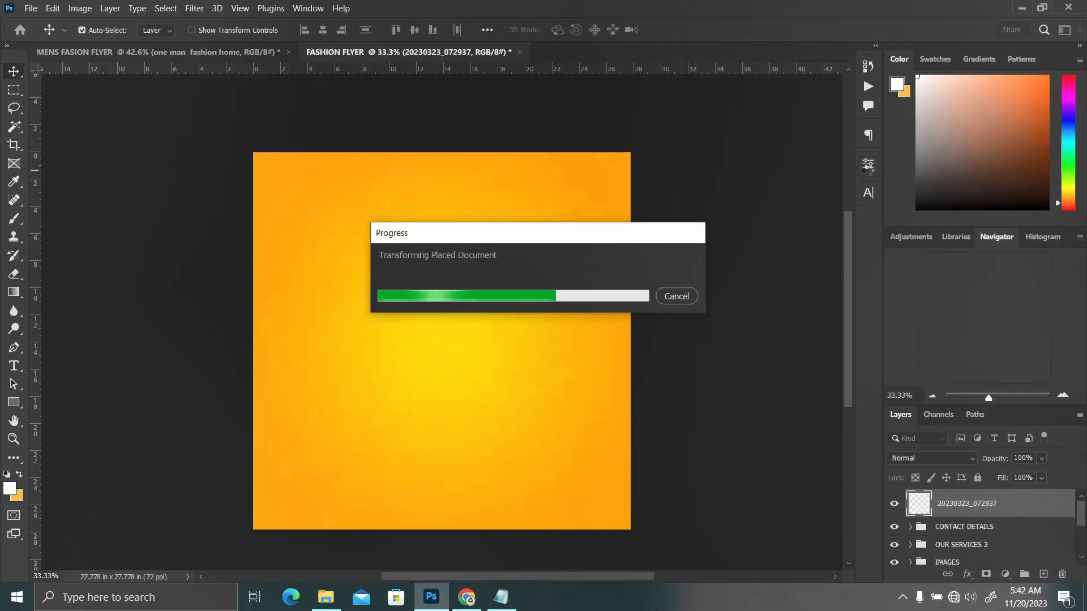
click(934, 458)
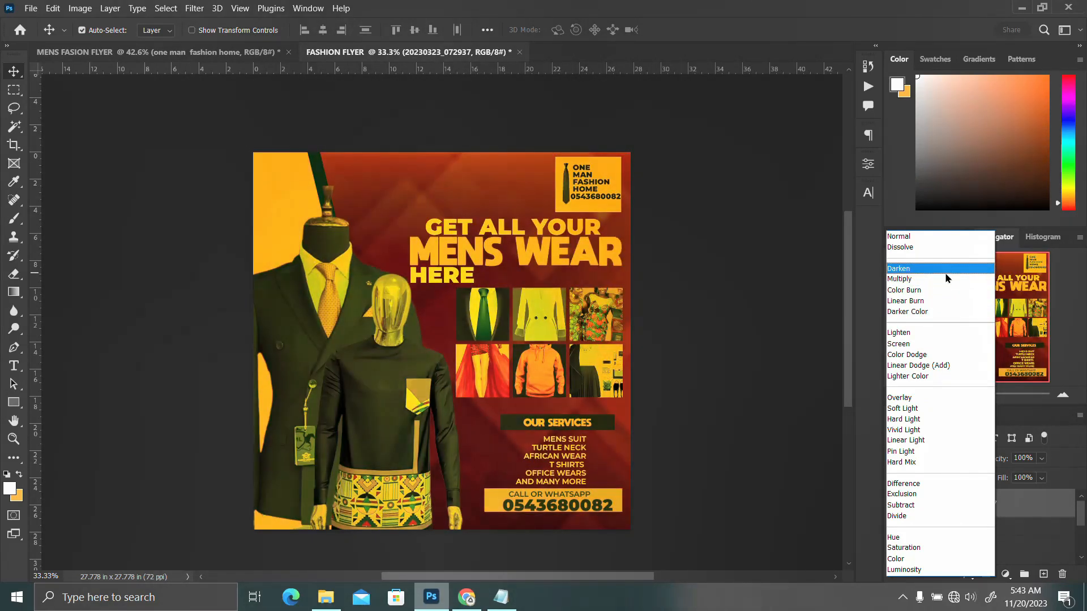
click(943, 284)
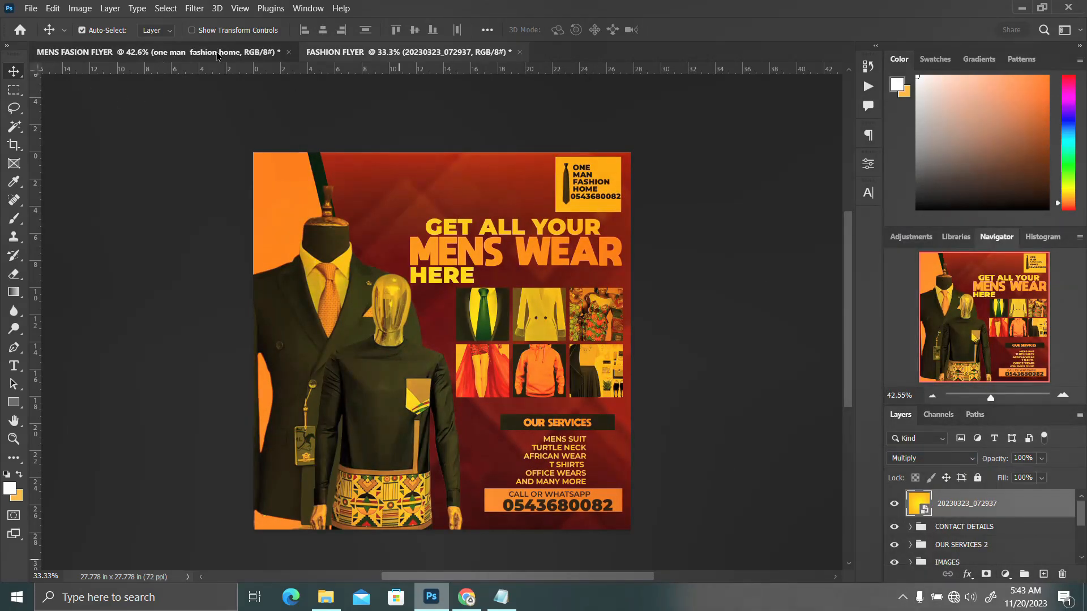
Check the white-paper overlay layer and its blend mode in the MENS FASION FLYER reference document.
click(216, 55)
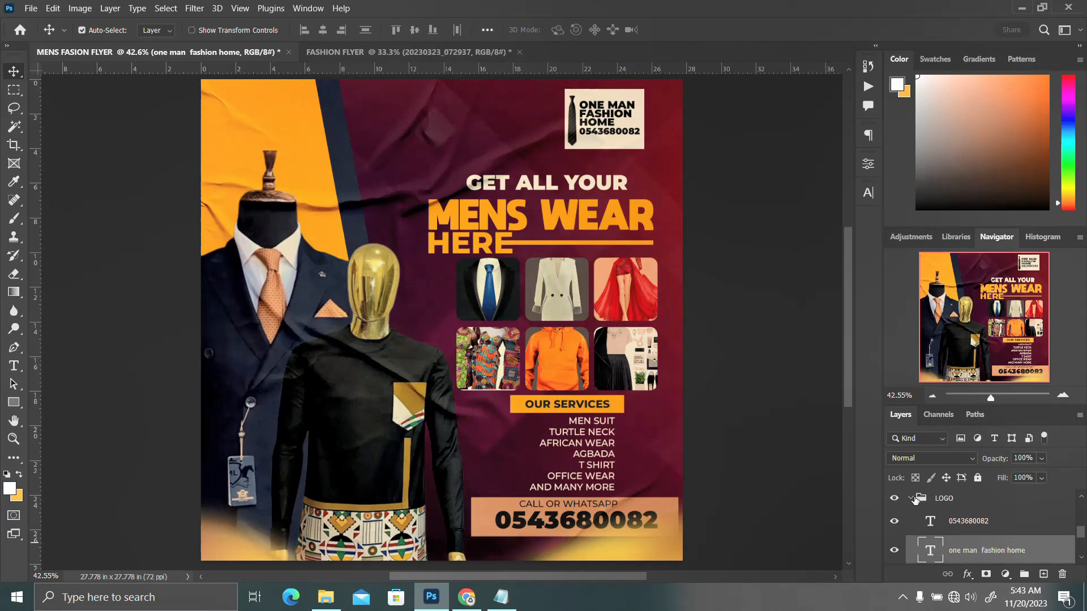
click(912, 499)
scroll(967, 522, up, 5)
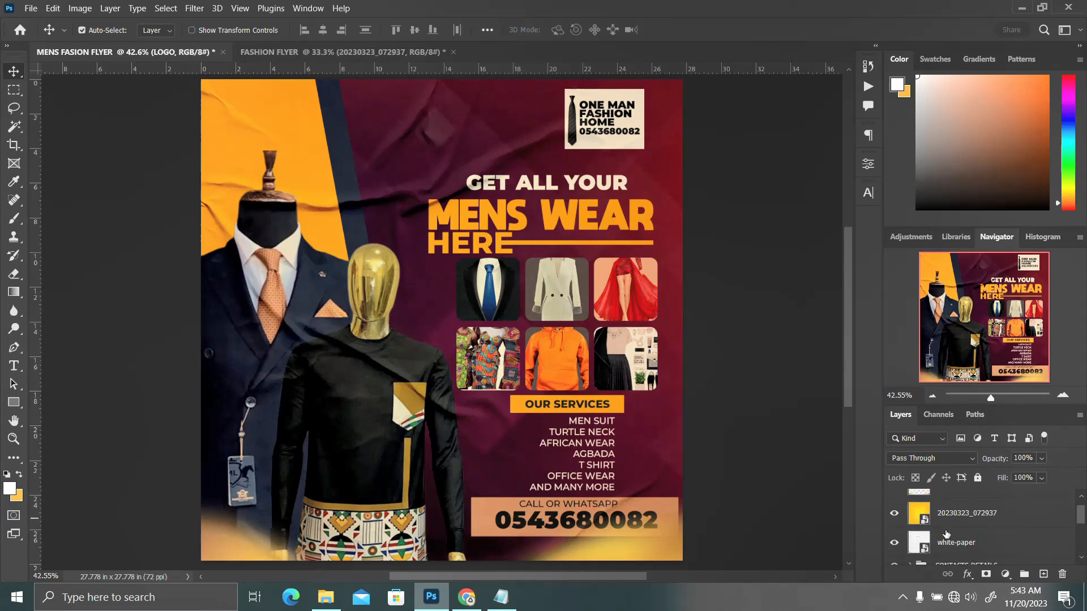
click(945, 544)
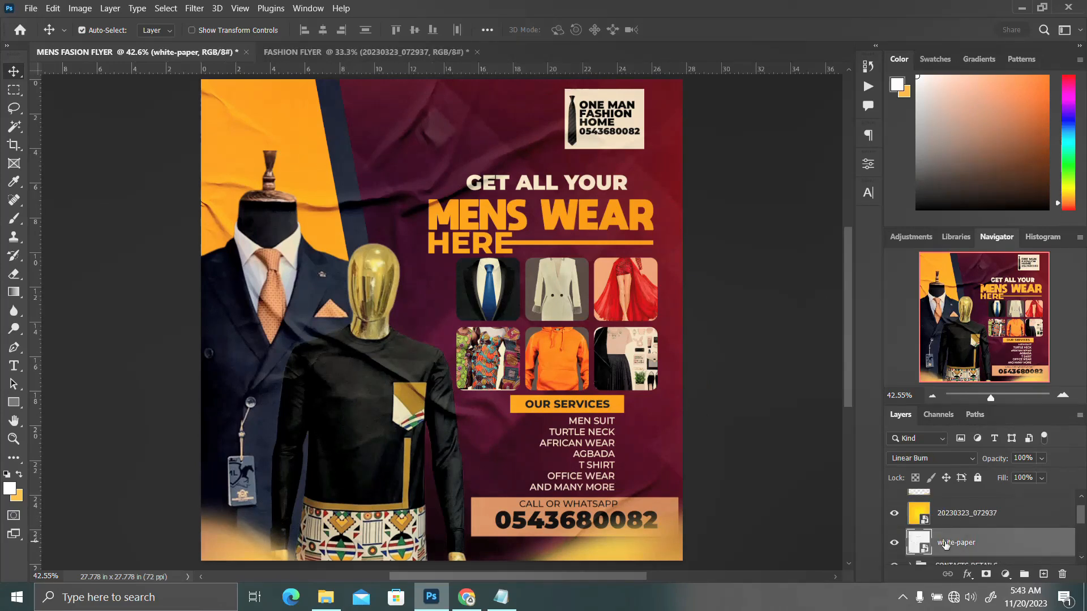
click(335, 601)
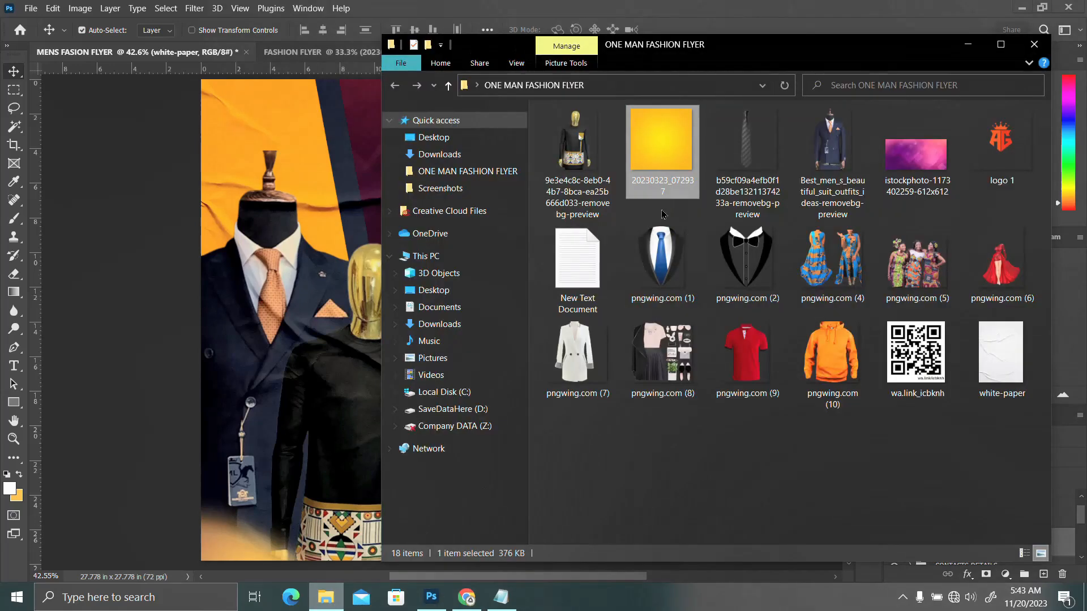
click(285, 4)
Return to the FASHION FLYER document, hide the 20230323_072937 layer and select the CONTACT DETAILS group.
click(346, 55)
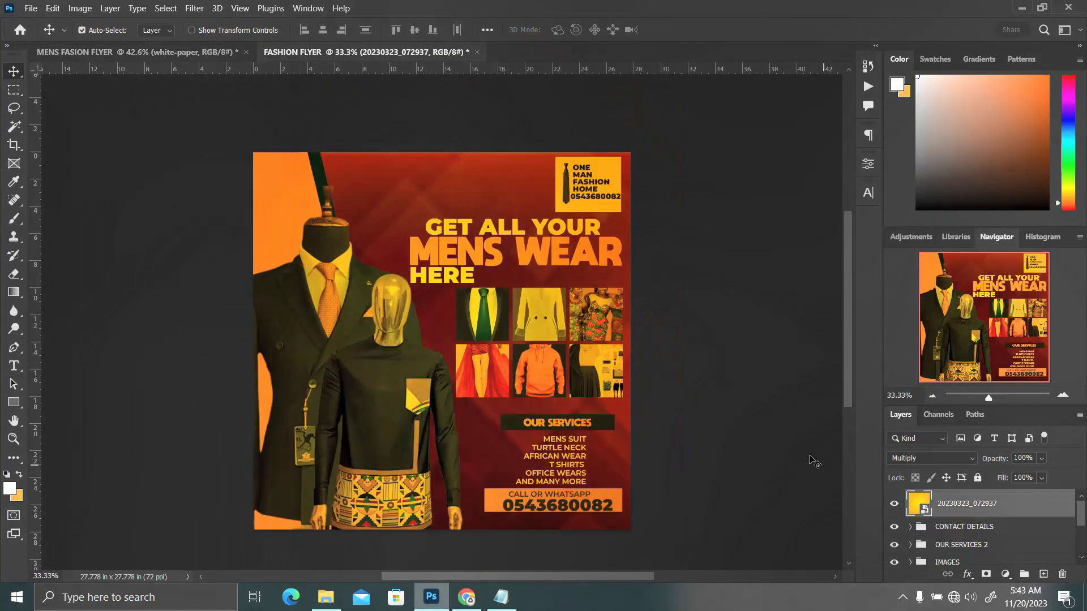
click(896, 511)
click(945, 527)
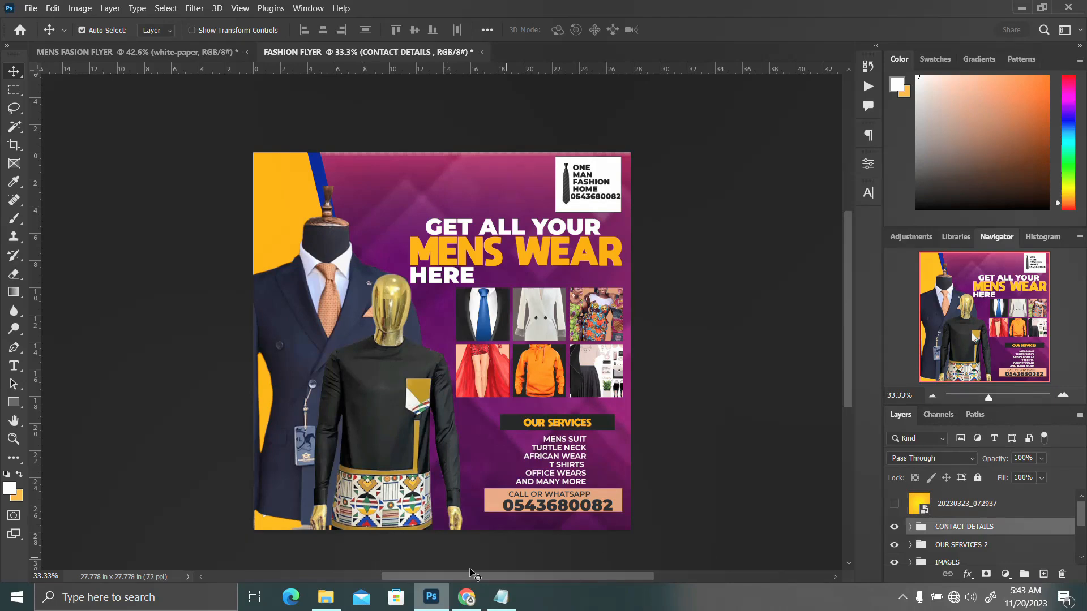
Try to place the white-paper texture above the CONTACT DETAILS group and enlarge it to cover the flyer.
click(326, 597)
drag(999, 351, 316, 356)
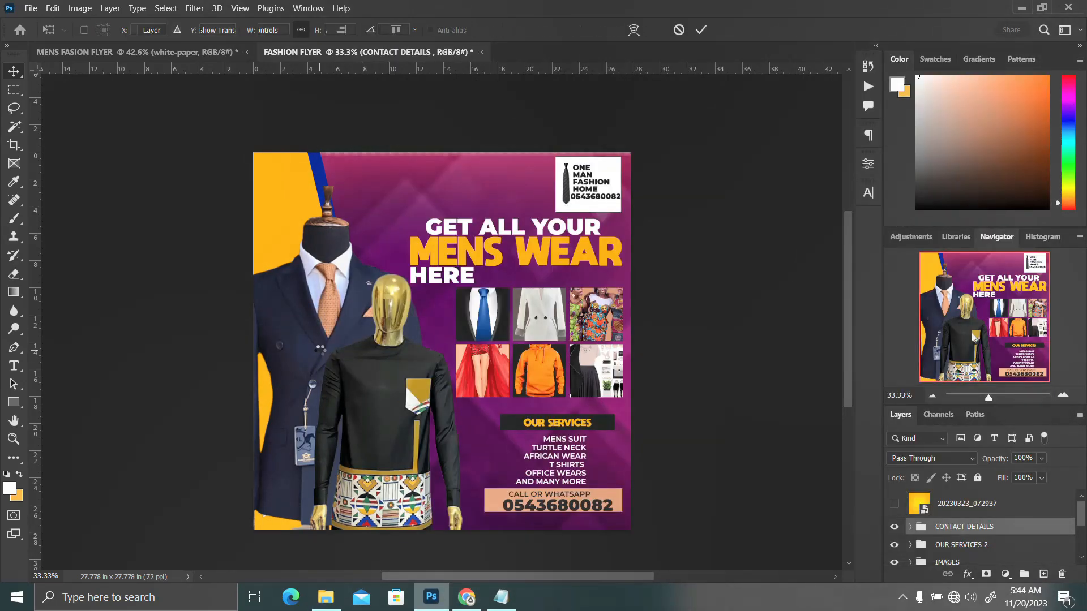
drag(482, 341, 680, 348)
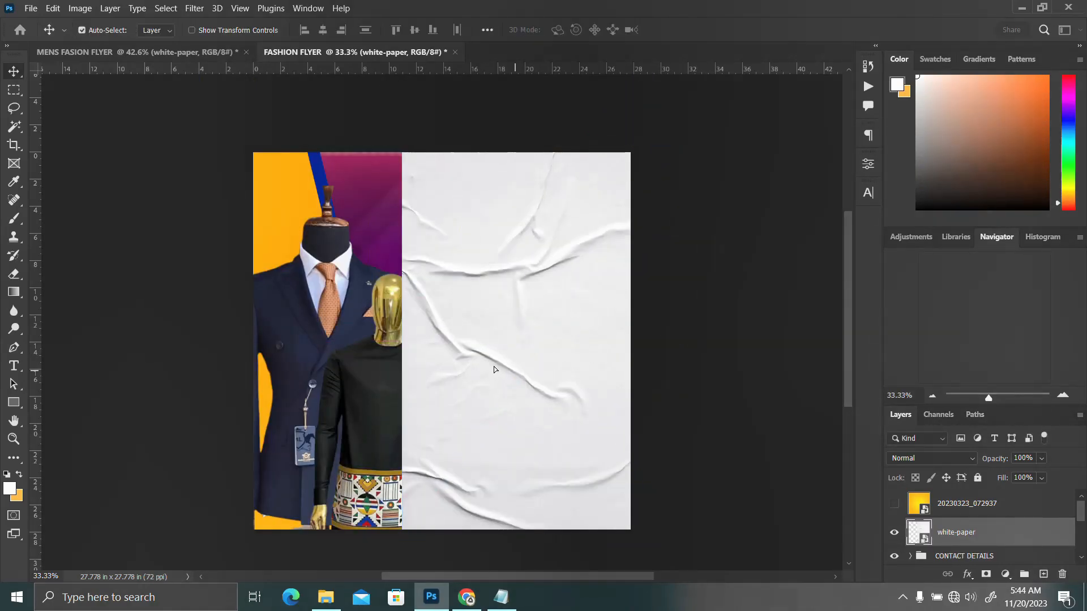
drag(595, 238, 544, 268)
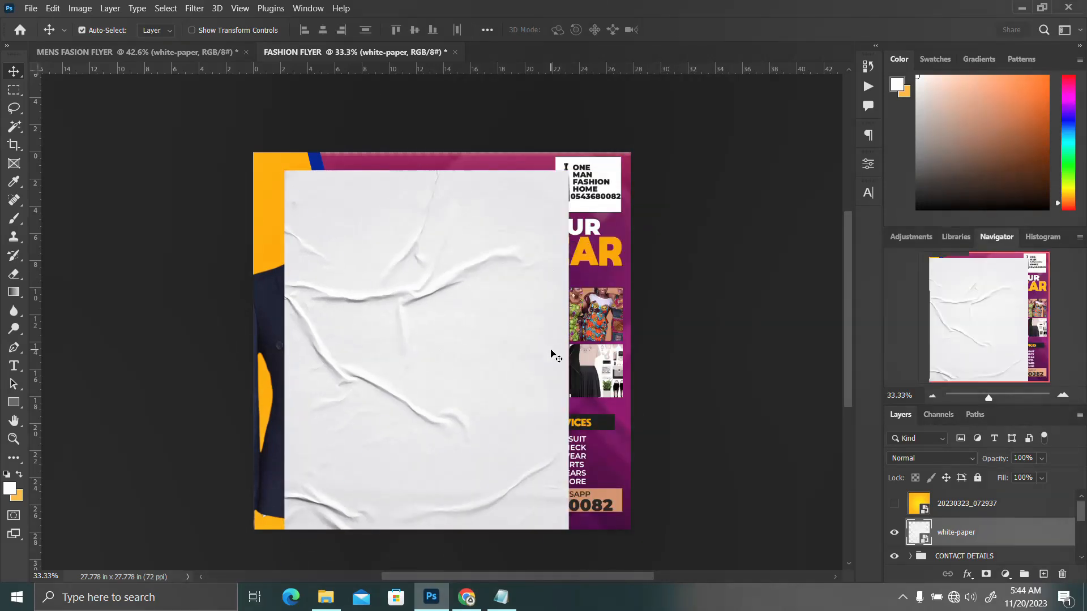
key(ctrl+t)
drag(626, 346, 636, 347)
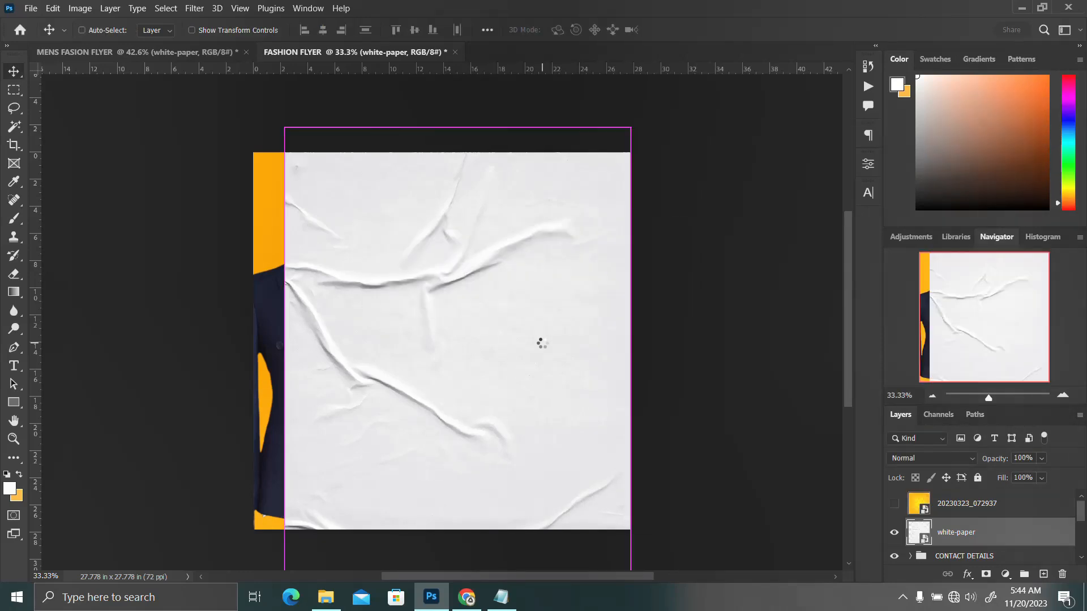
Try repositioning the enlarged white-paper texture over the canvas, and undo its placement.
key(ctrl+t)
mouse_move(306, 364)
mouse_down()
mouse_move(287, 372)
mouse_move(320, 360)
mouse_up()
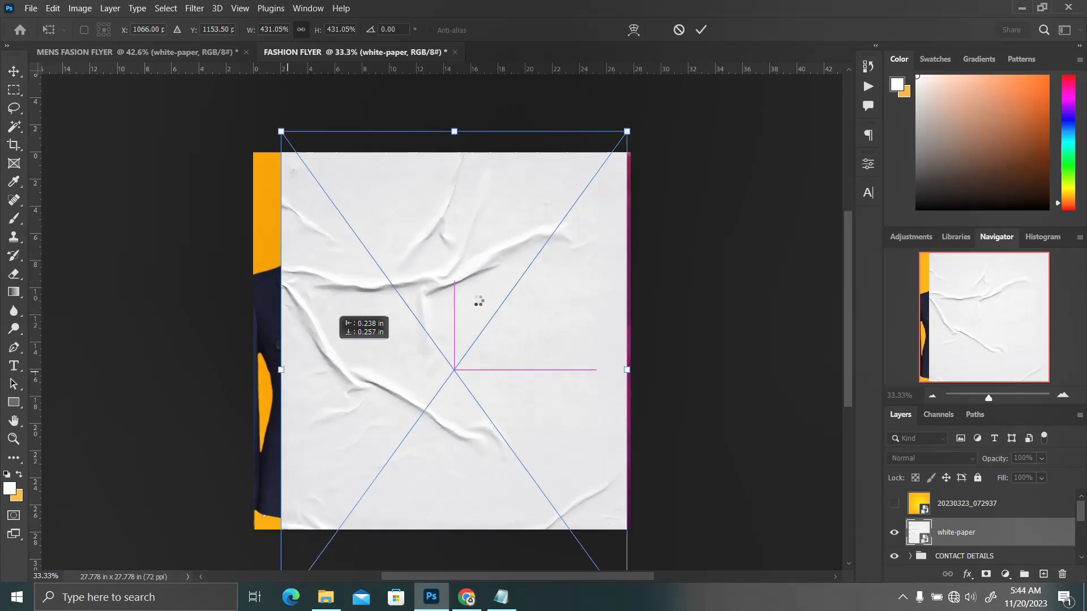
drag(555, 372, 406, 358)
drag(434, 321, 438, 315)
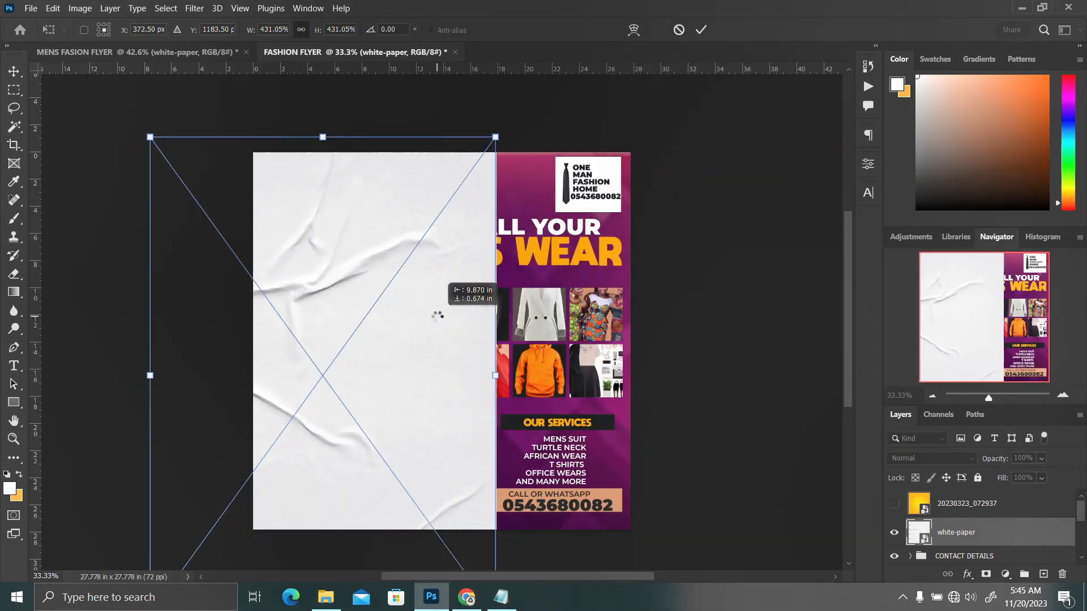
drag(416, 338, 149, 291)
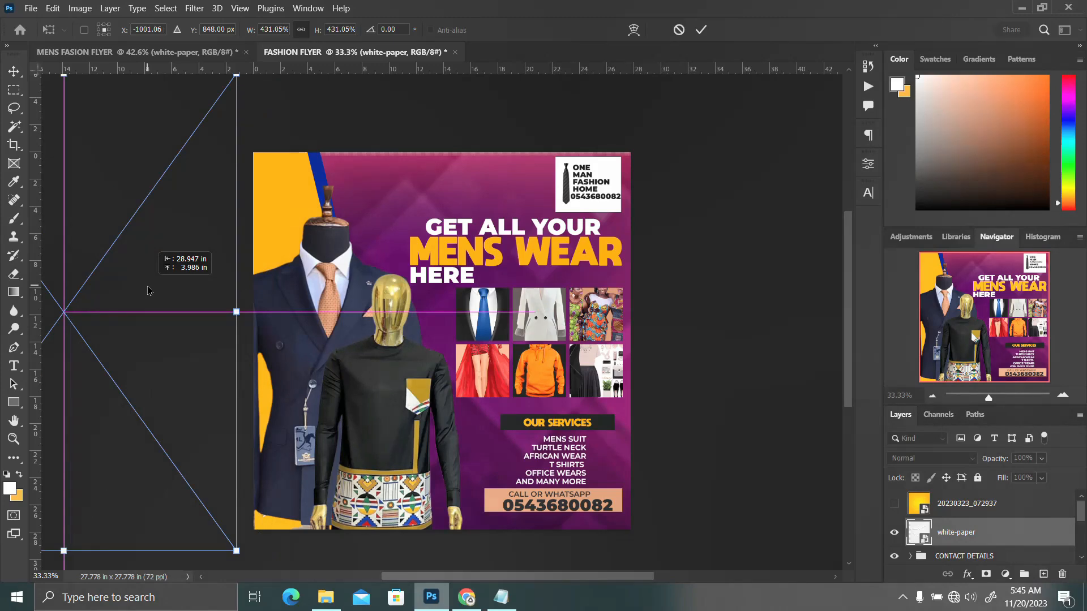
drag(665, 49, 560, 195)
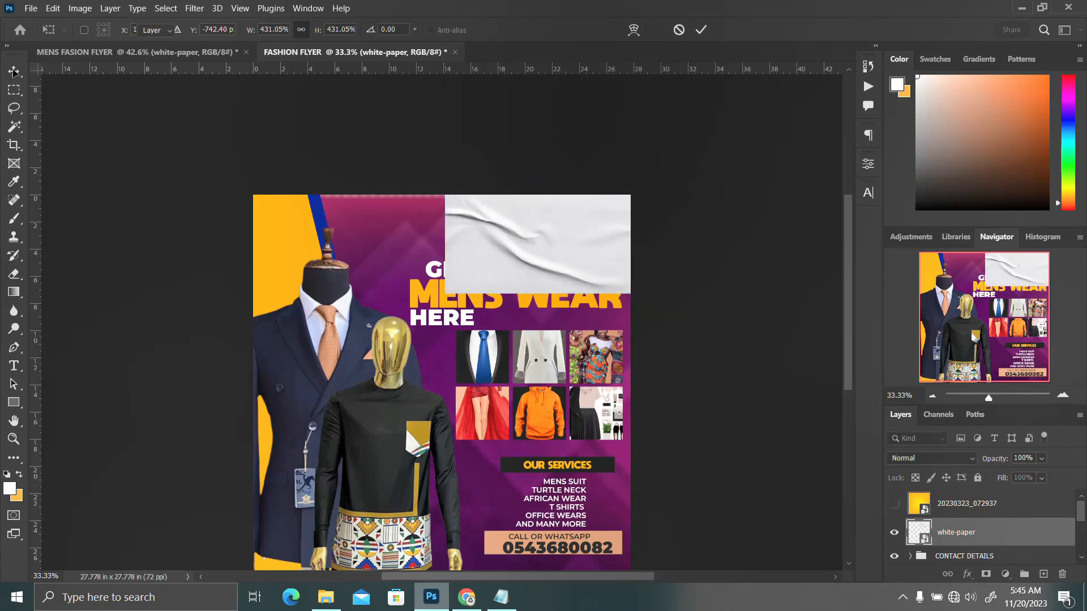
click(702, 31)
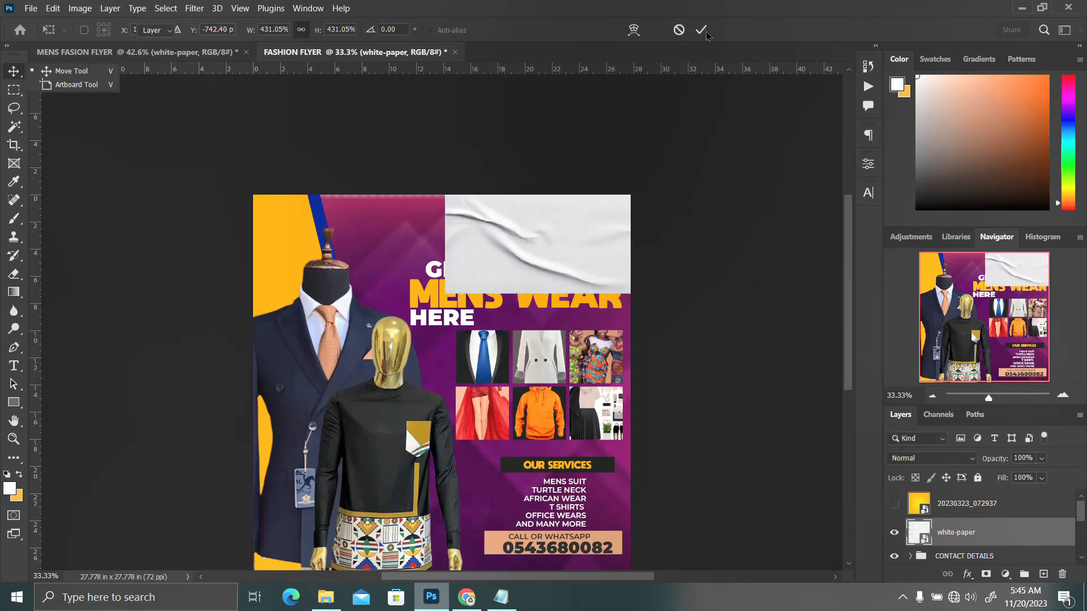
key(ctrl+z)
key(ctrl+z)
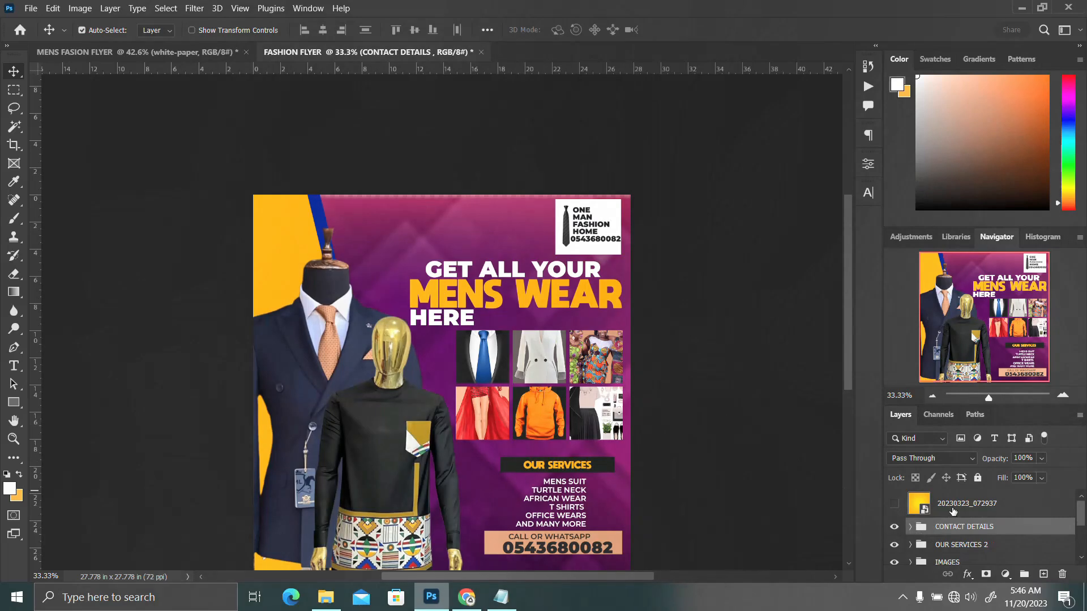
Place the white-paper texture image above the CONTACT DETAILS group in the FASHION FLYER document.
scroll(550, 371, down, 2)
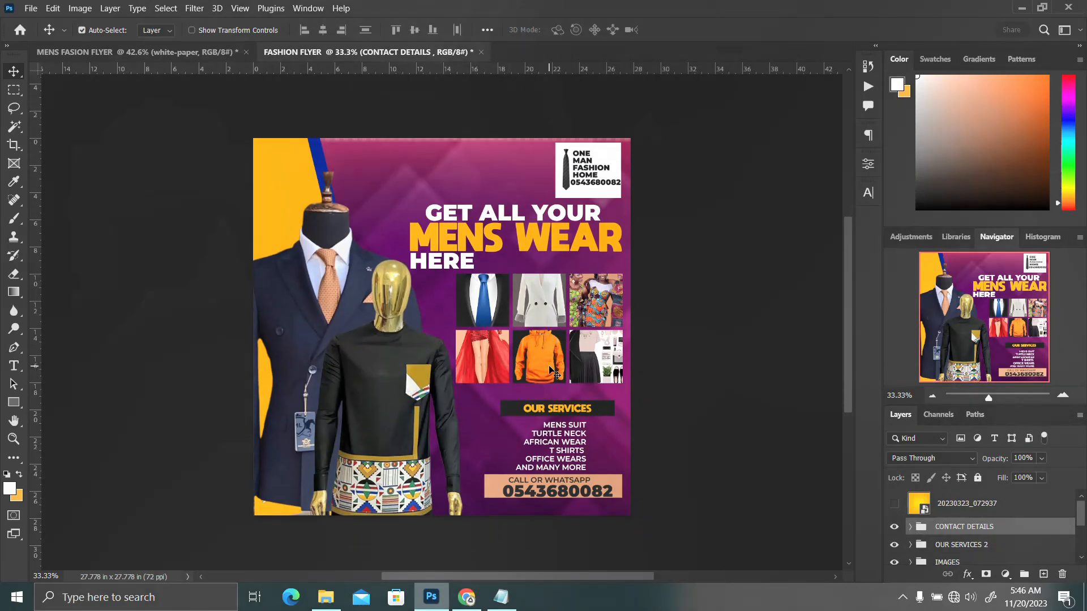
key(ctrl+minus)
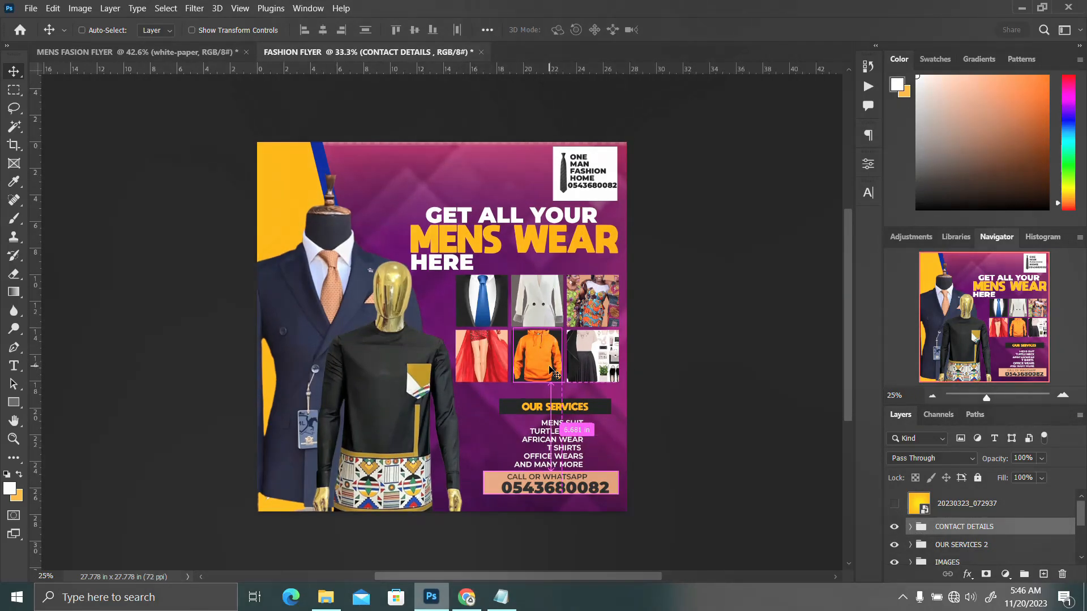
key(ctrl+minus)
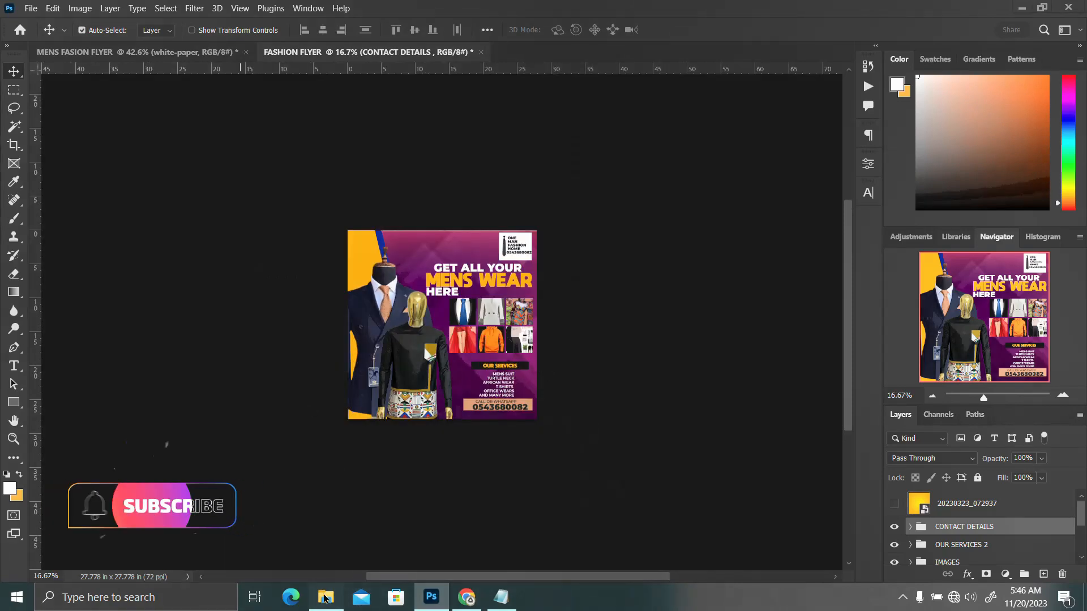
key(alt+Tab)
drag(999, 358, 316, 357)
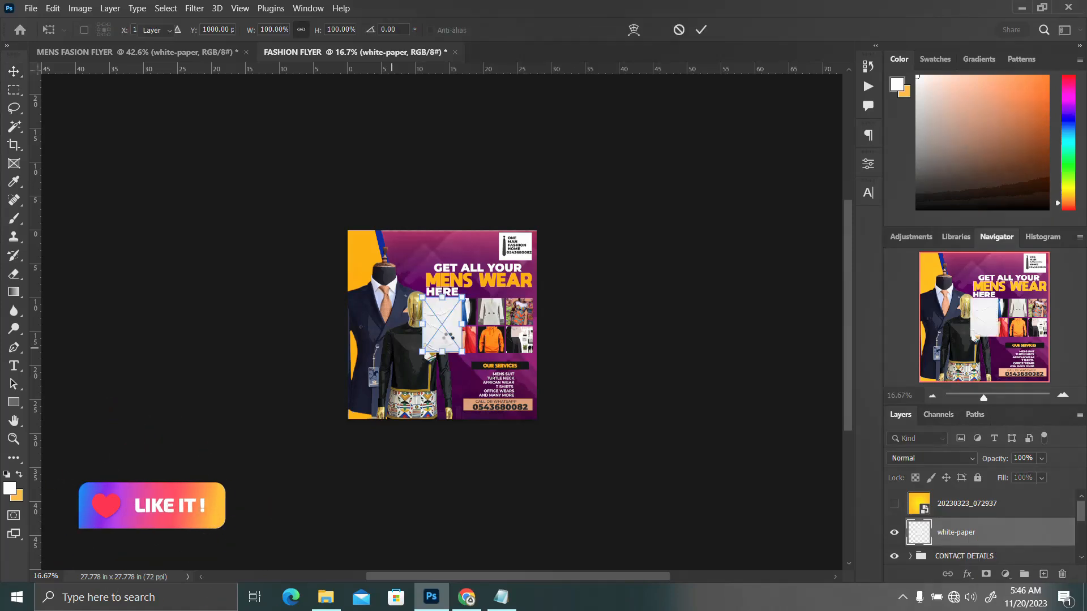
key(Return)
Rasterize the white-paper layer and scale it up to about 505% so it covers the whole flyer.
right_click(974, 535)
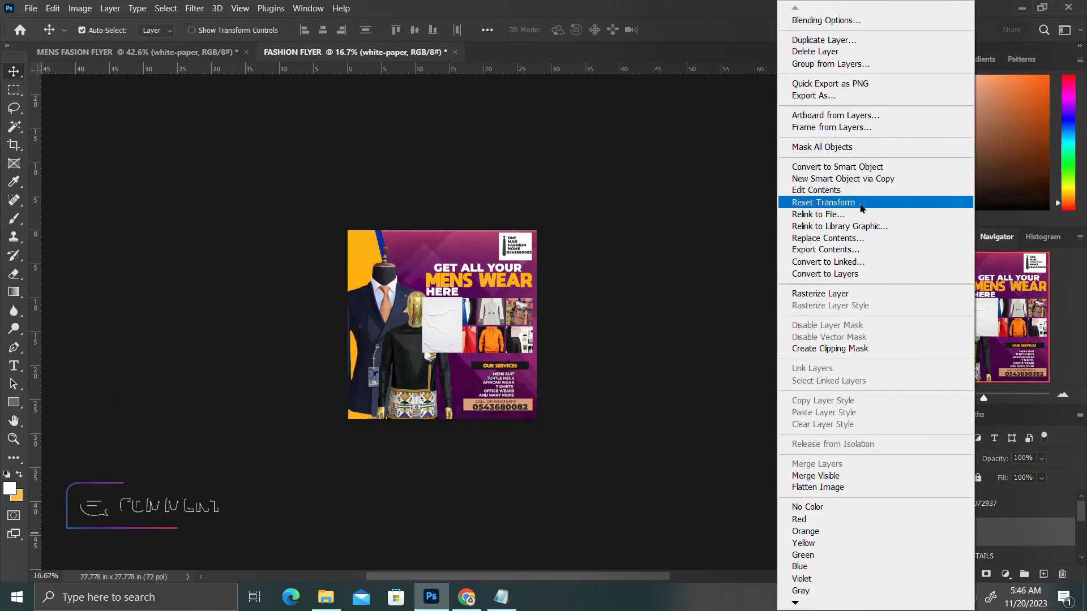
click(827, 274)
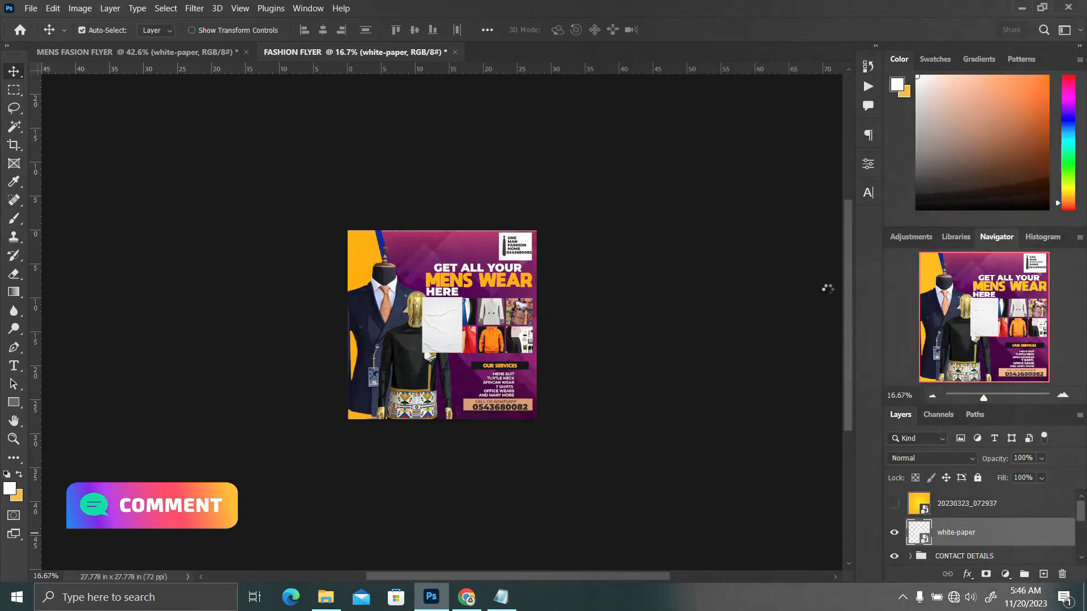
click(524, 233)
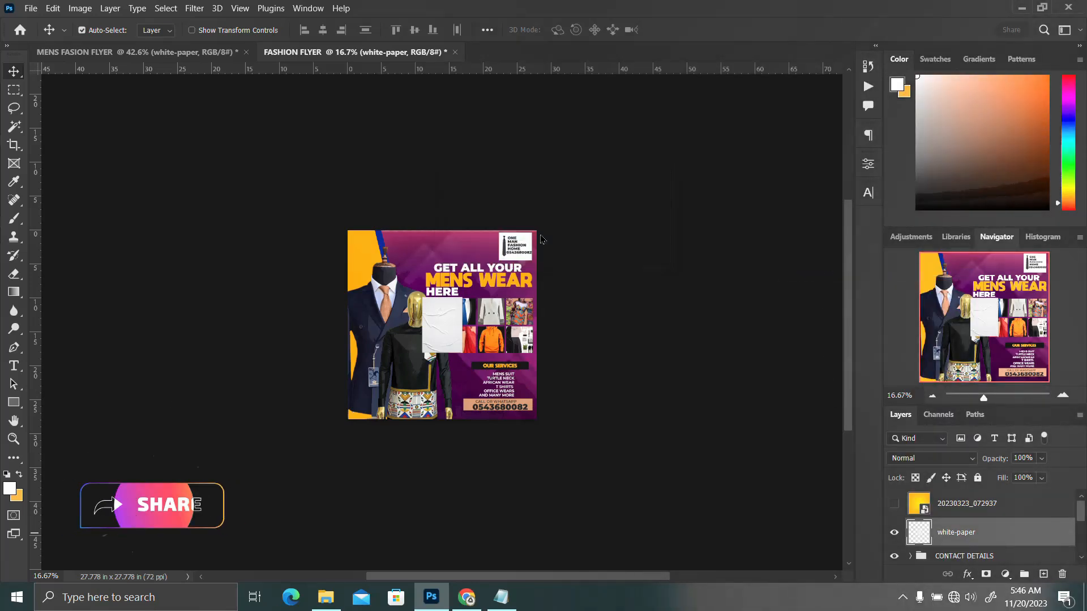
key(ctrl+t)
drag(463, 324, 543, 296)
key(Return)
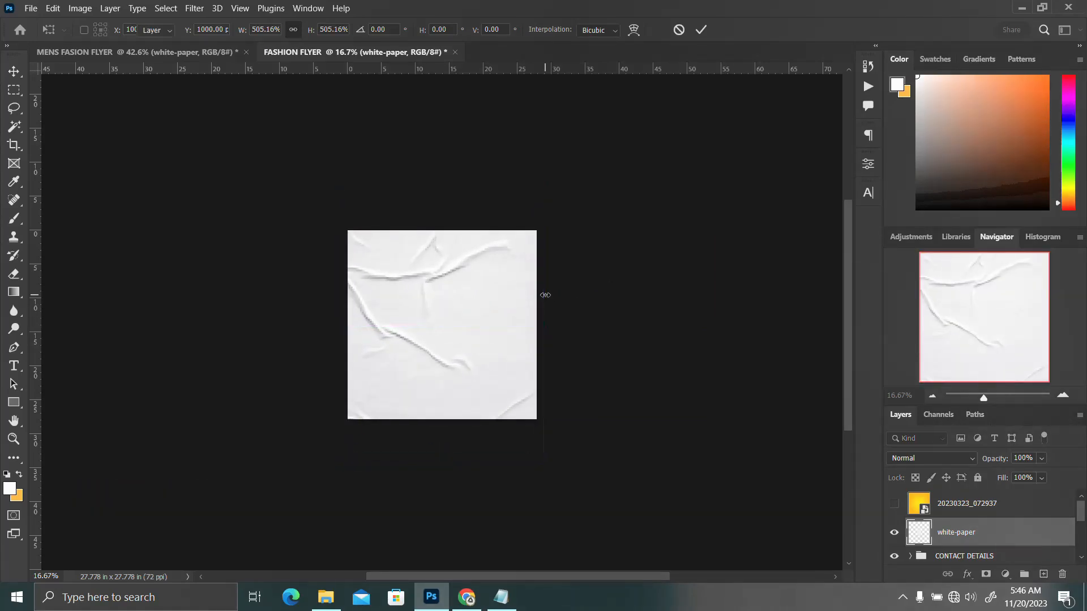
Check the paper texture in the MENS FASION FLYER reference and set the flyer's white-paper layer to Linear Burn.
key(ctrl+Tab)
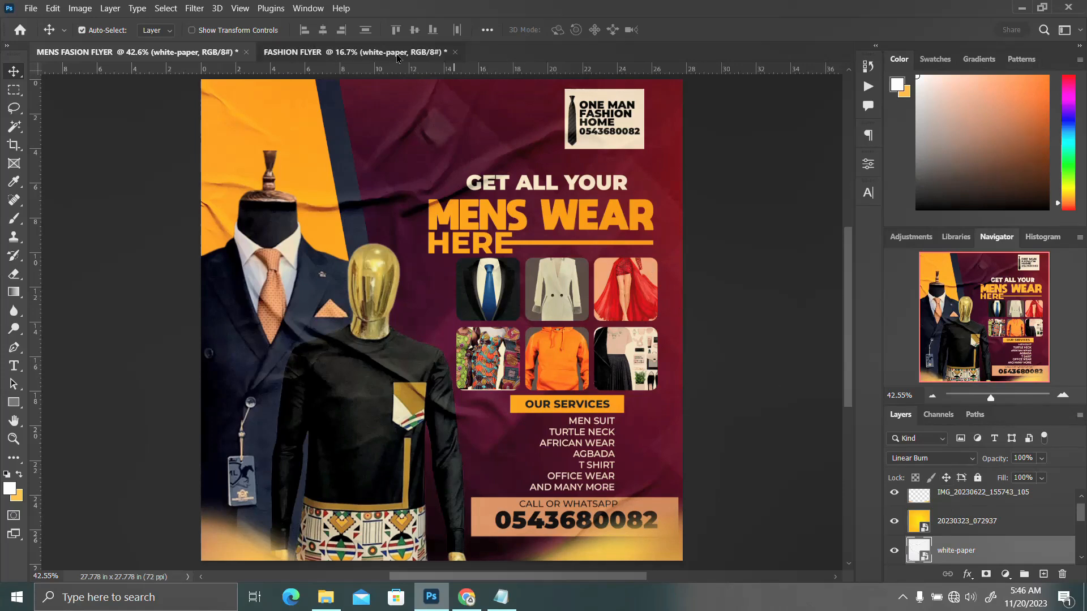
click(368, 54)
click(956, 456)
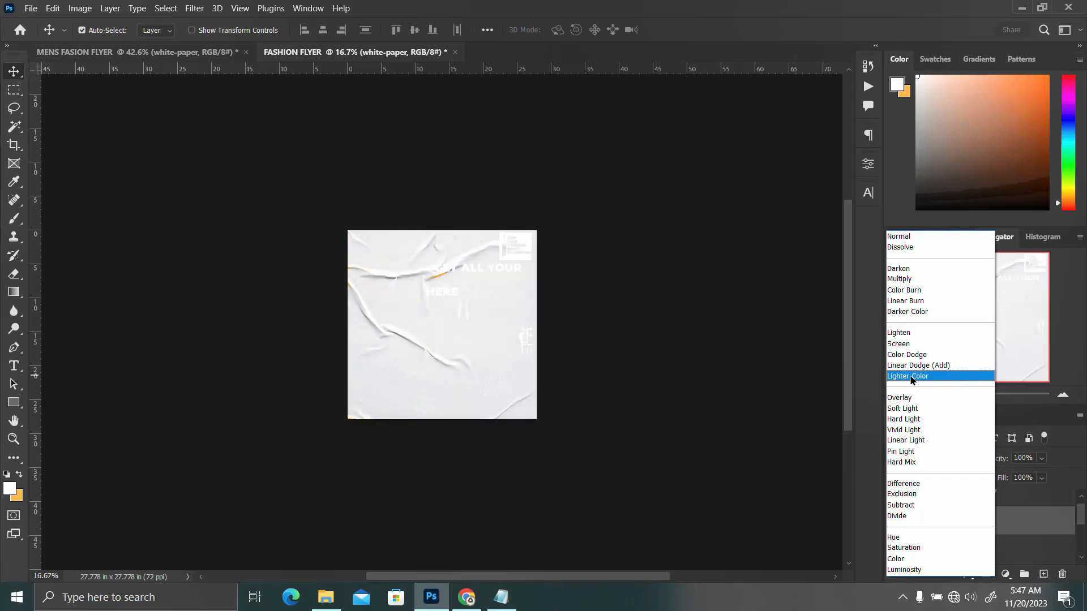
click(910, 303)
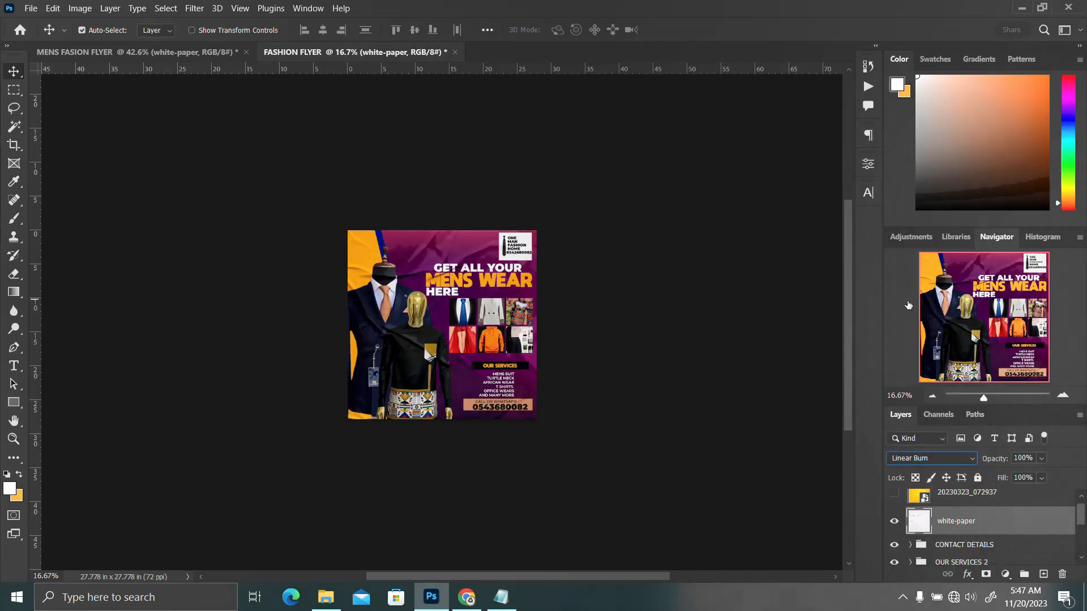
Check the reference's gradient overlay, then show the 20230323_072937 layer in FASHION FLYER and set its opacity to 20%.
click(228, 53)
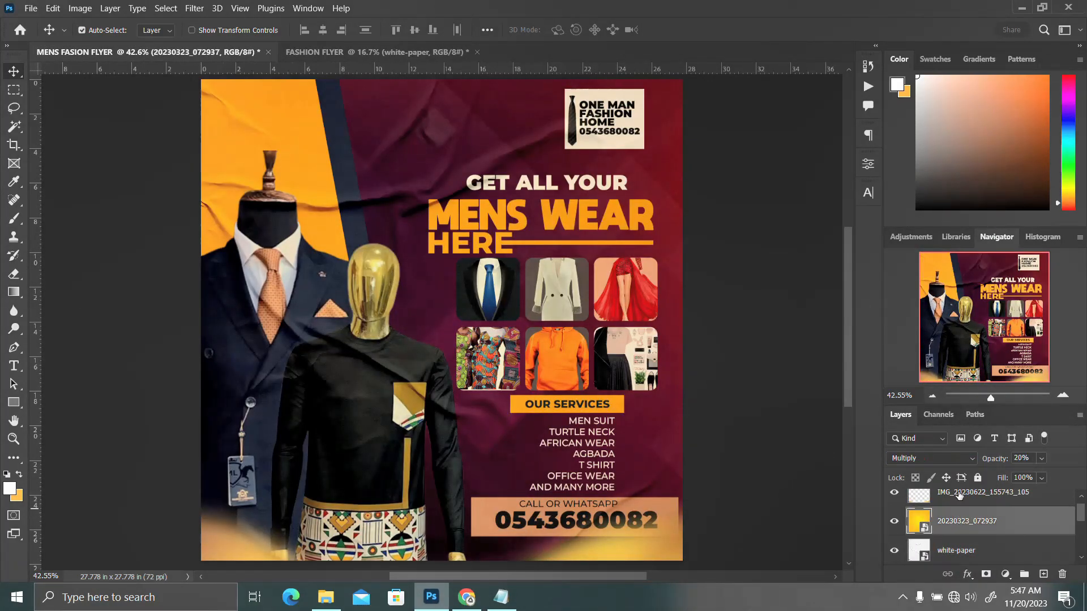
click(416, 55)
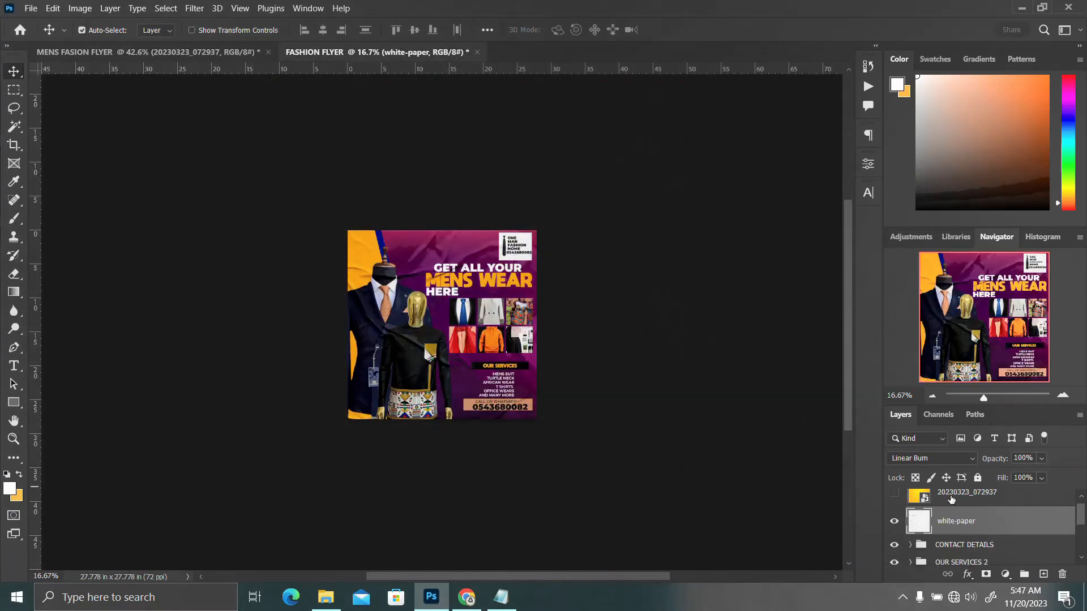
click(951, 496)
click(894, 503)
key(2)
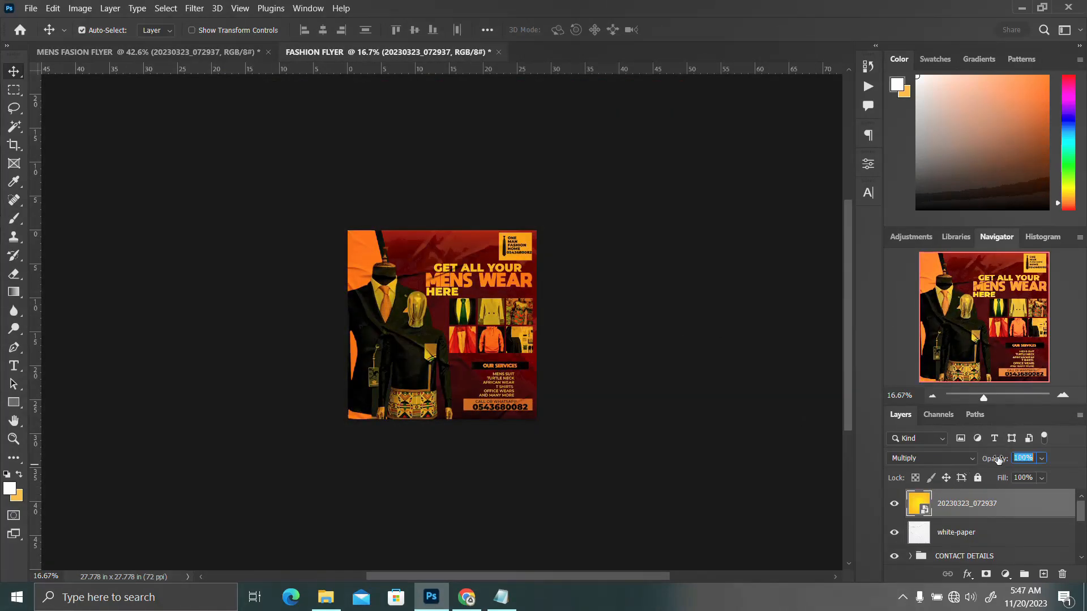
Compare both flyers and examine the extent of the IMG_20230622_155743_105 gold blur layer along the reference's bottom edge.
click(227, 52)
click(988, 507)
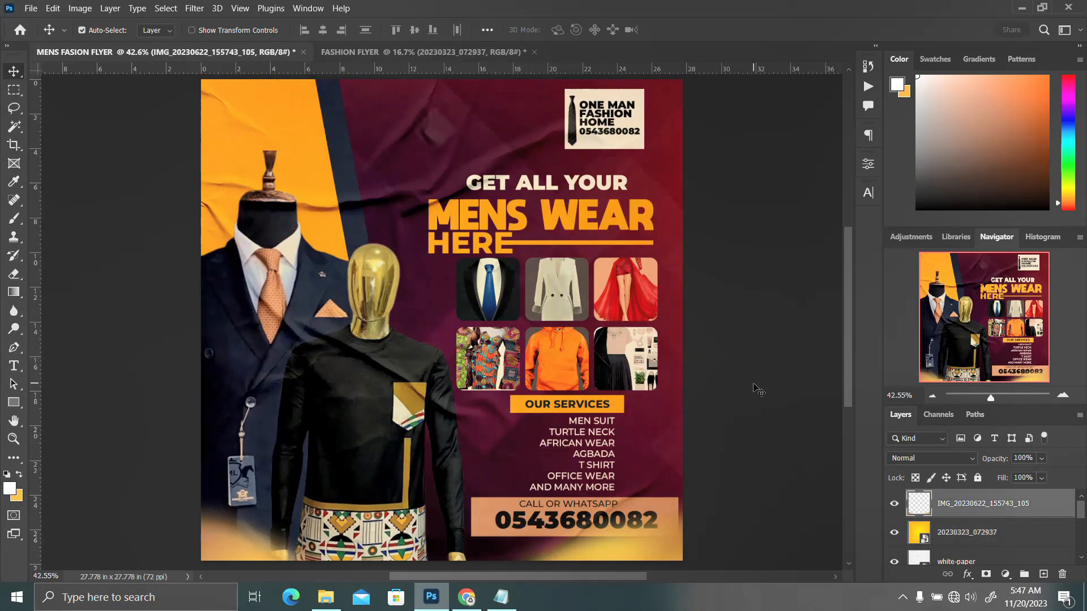
click(377, 53)
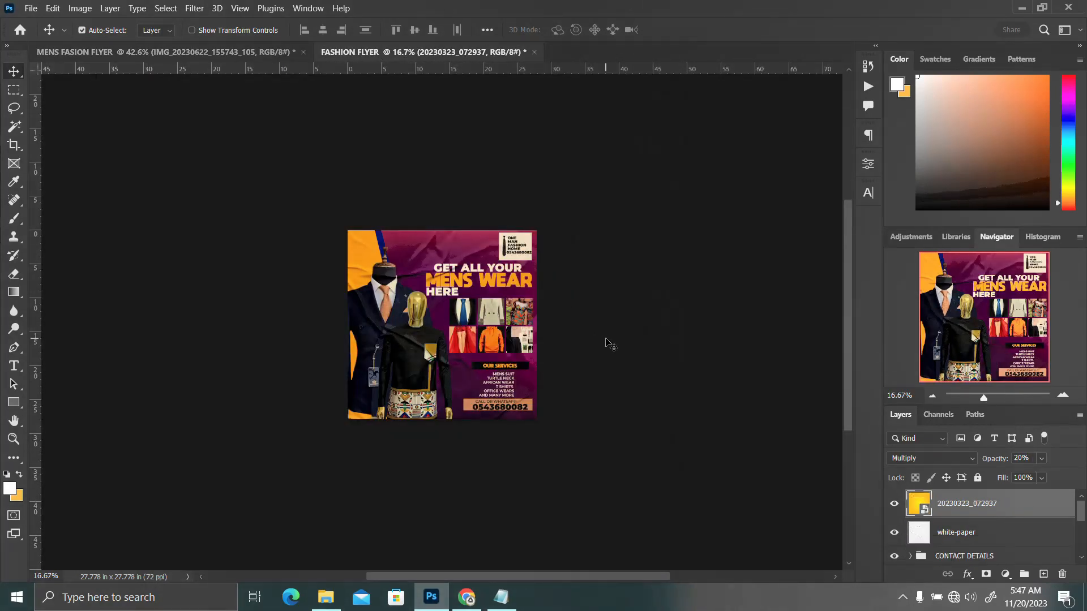
key(ctrl+0)
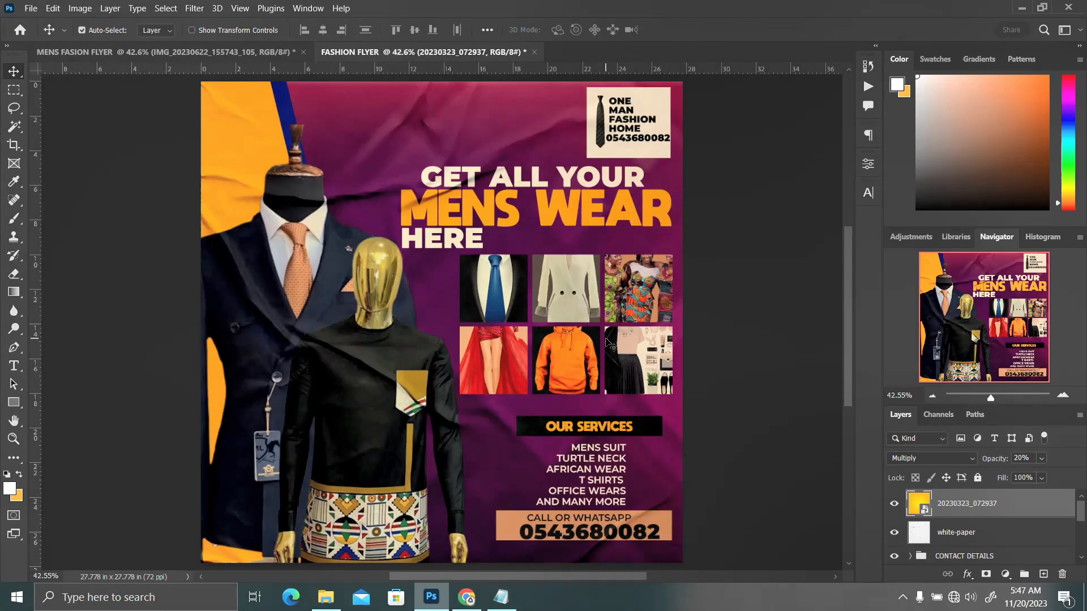
click(229, 53)
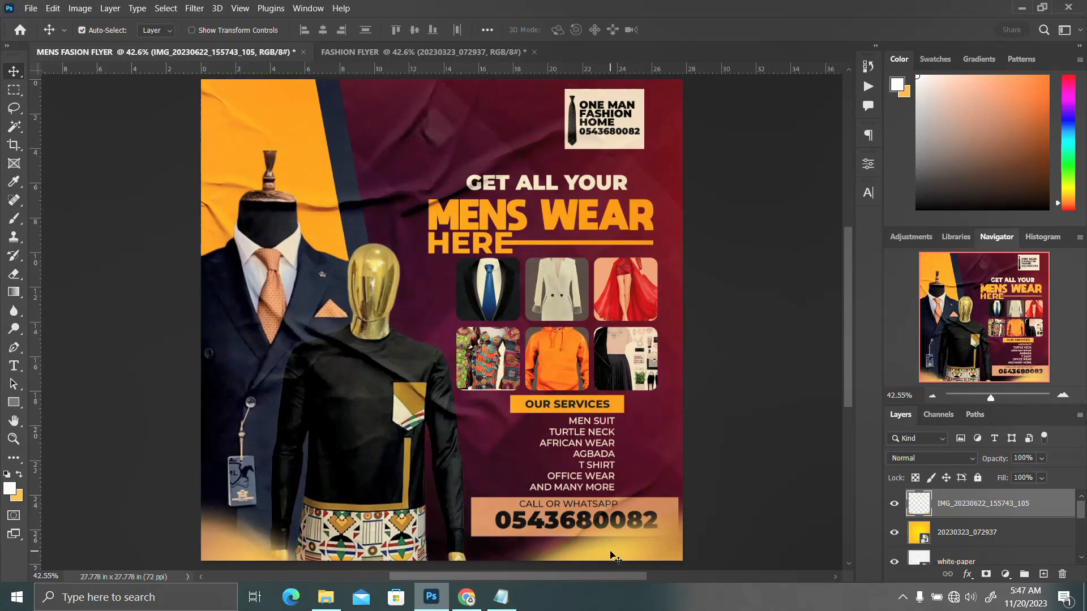
click(498, 54)
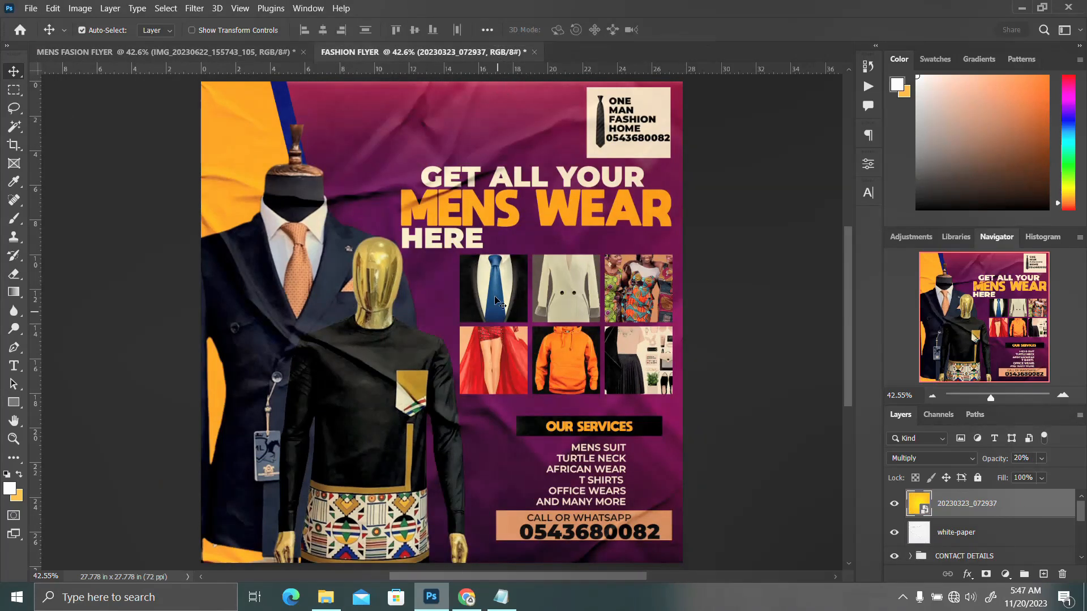
click(244, 50)
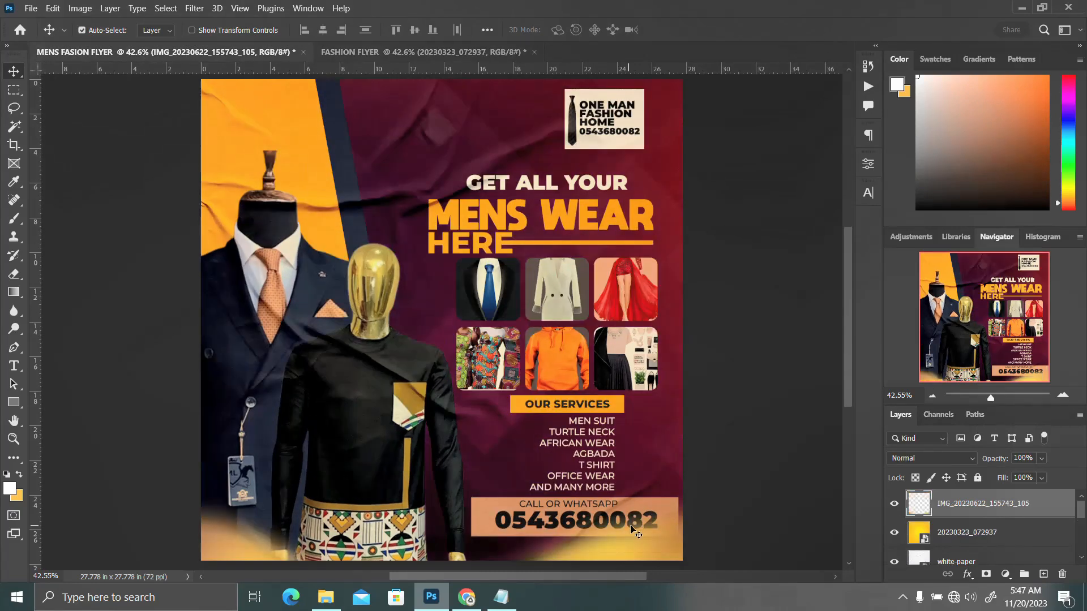
key(ctrl+t)
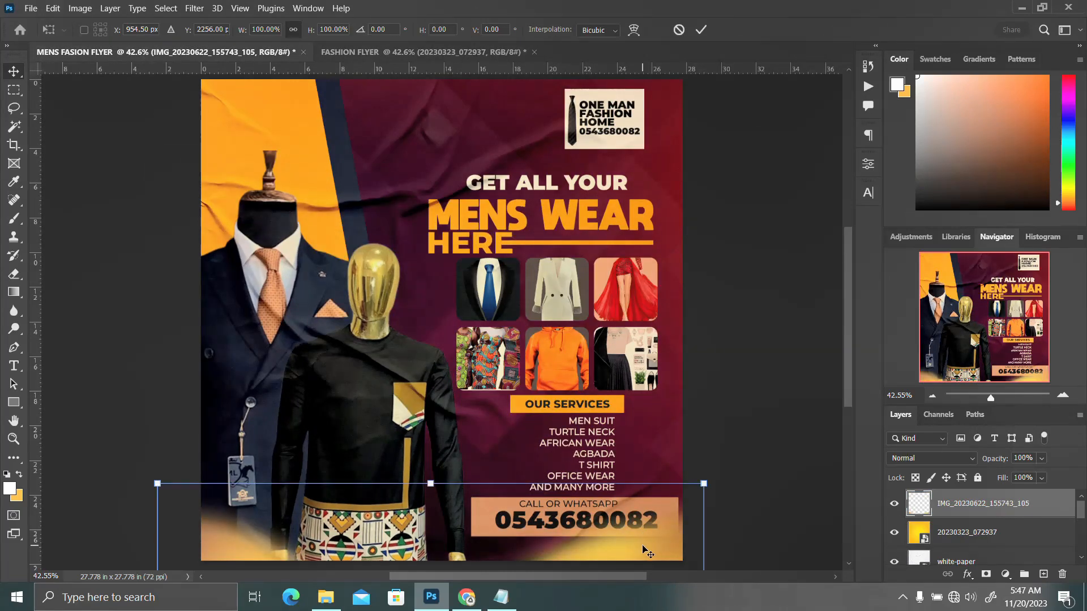
key(Escape)
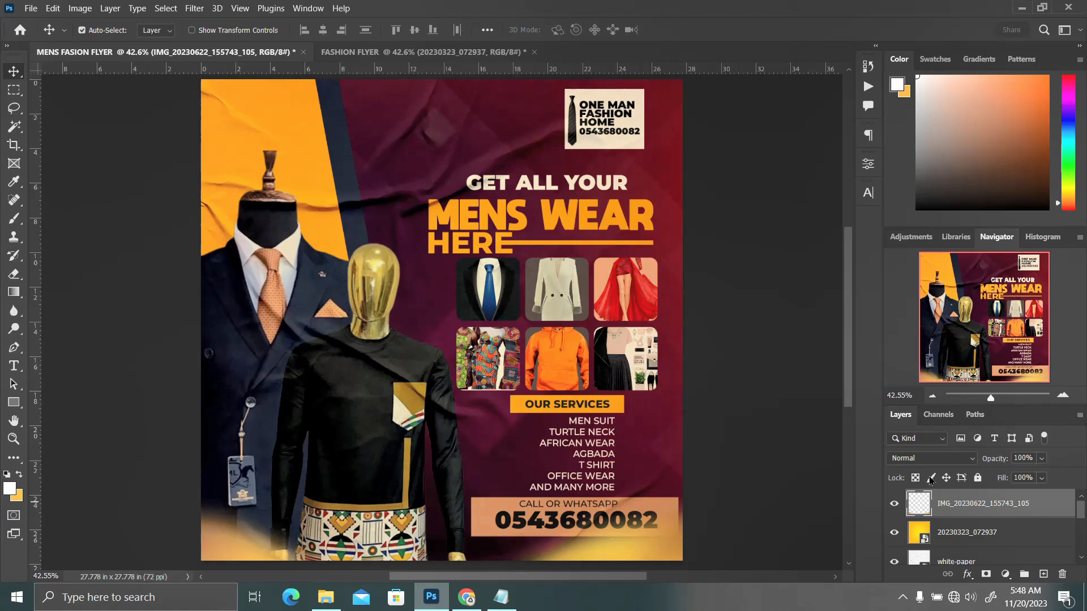
Convert the IMG_20230622_155743_105 layer in the MENS FASION FLYER document to a smart object.
right_click(948, 503)
click(824, 203)
mouse_move(611, 553)
mouse_down()
mouse_move(521, 314)
mouse_move(617, 461)
mouse_move(623, 547)
mouse_up()
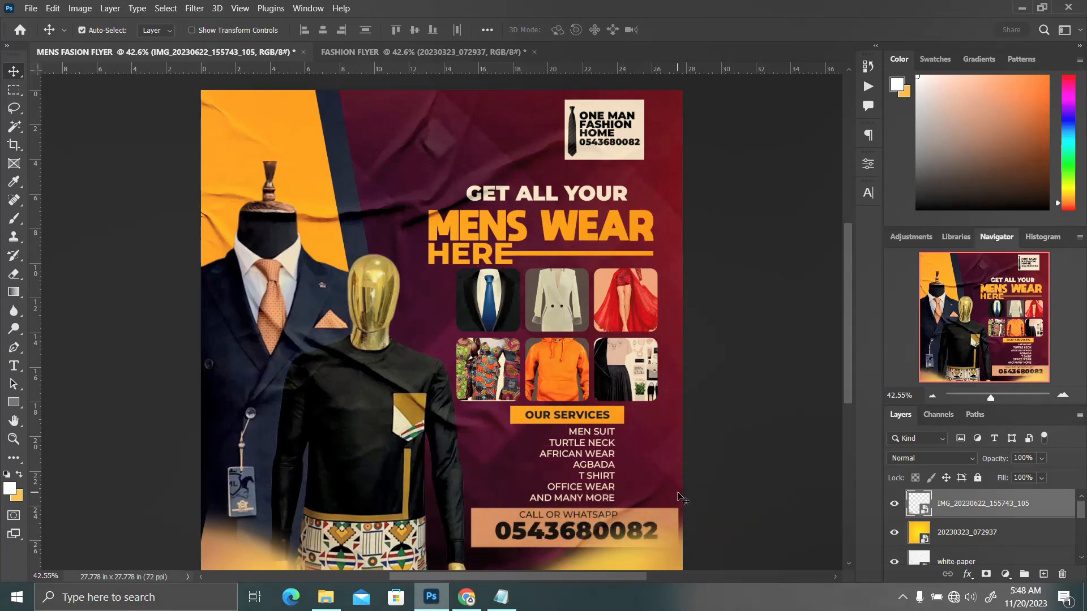
scroll(687, 462, down, 1)
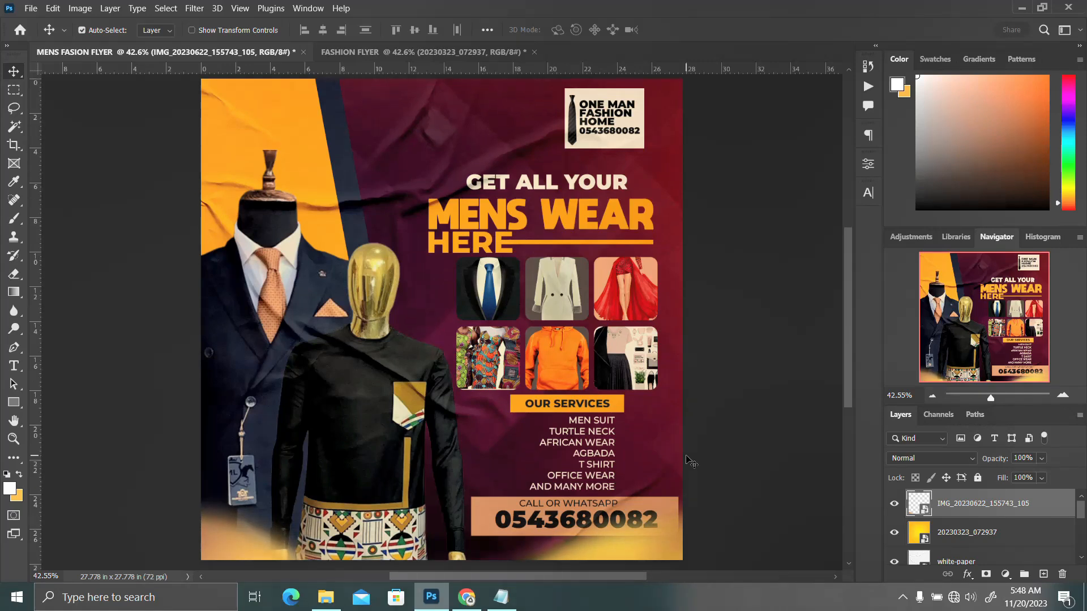
Copy the IMG_20230622_155743_105 gold blur layer into FASHION FLYER above the 20230323_072937 layer and position it along the flyer's bottom edge.
click(442, 52)
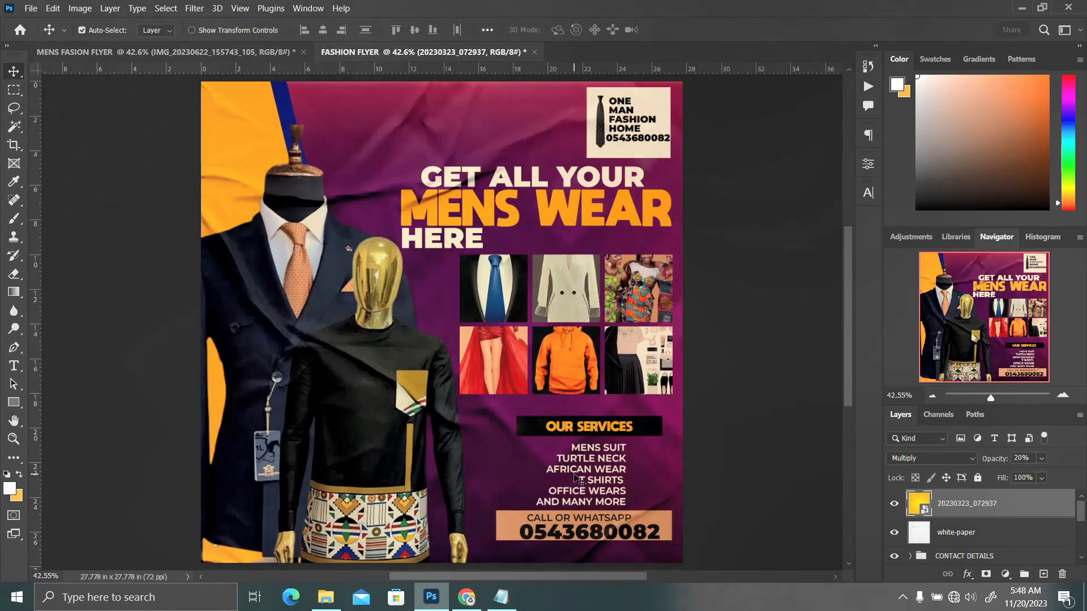
click(187, 59)
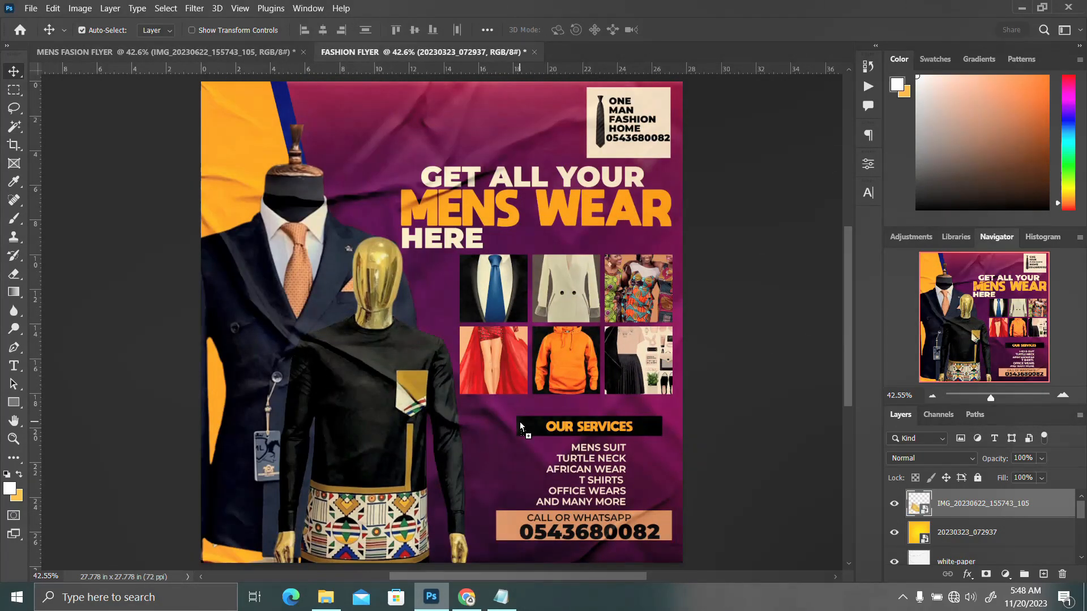
drag(520, 426, 524, 429)
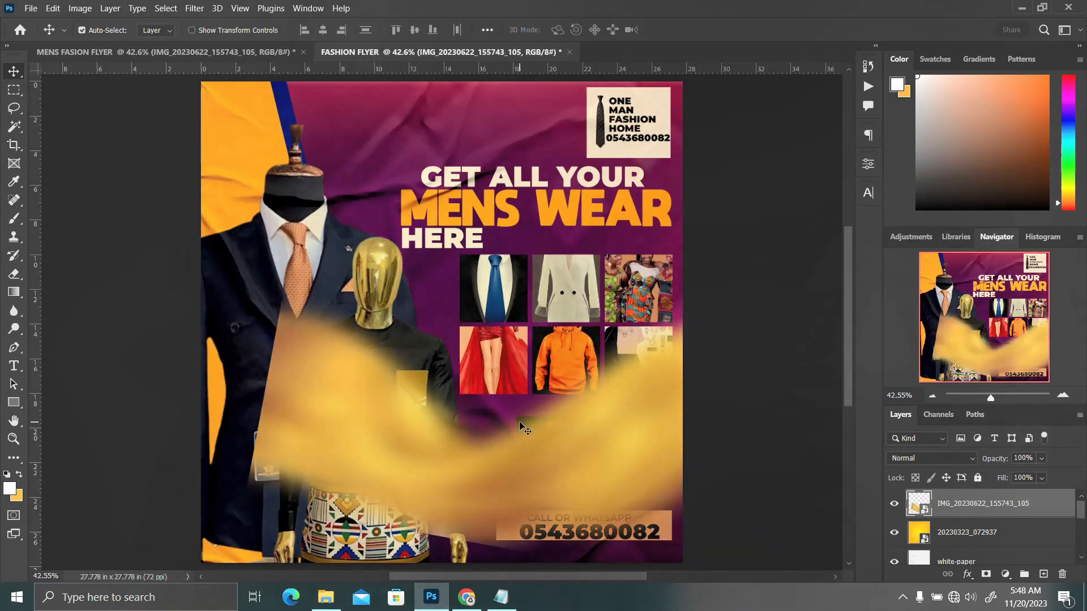
drag(492, 477, 447, 549)
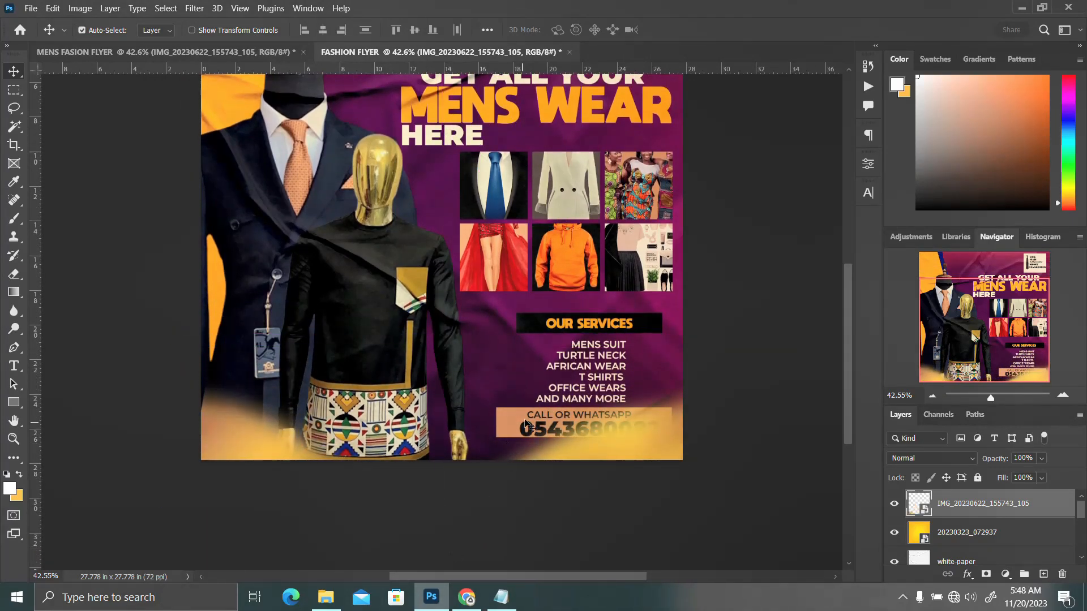
scroll(545, 398, up, 2)
scroll(545, 398, up, 1)
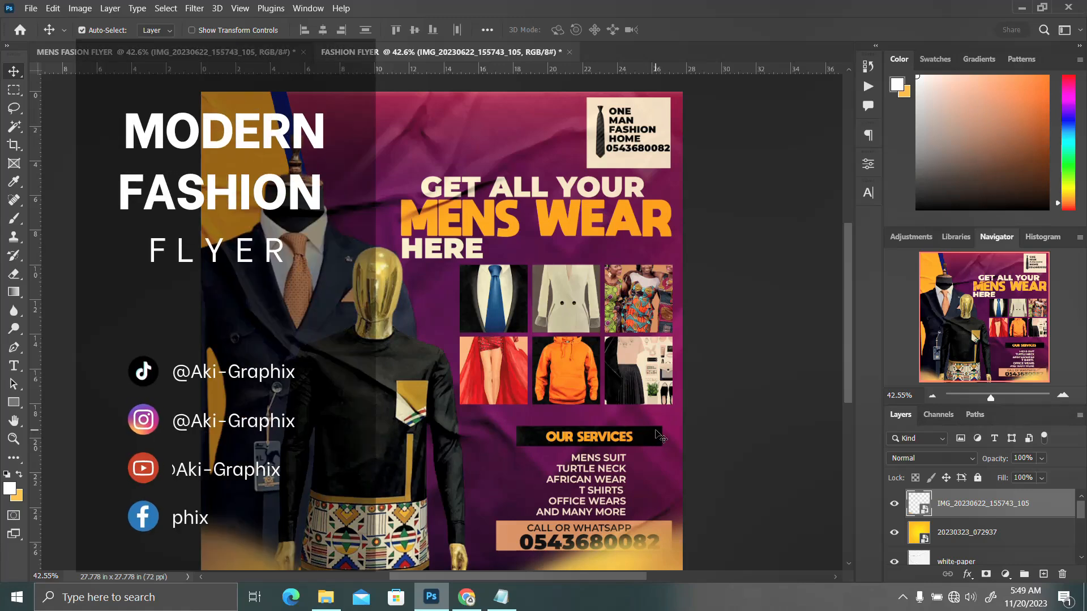
scroll(658, 437, down, 1)
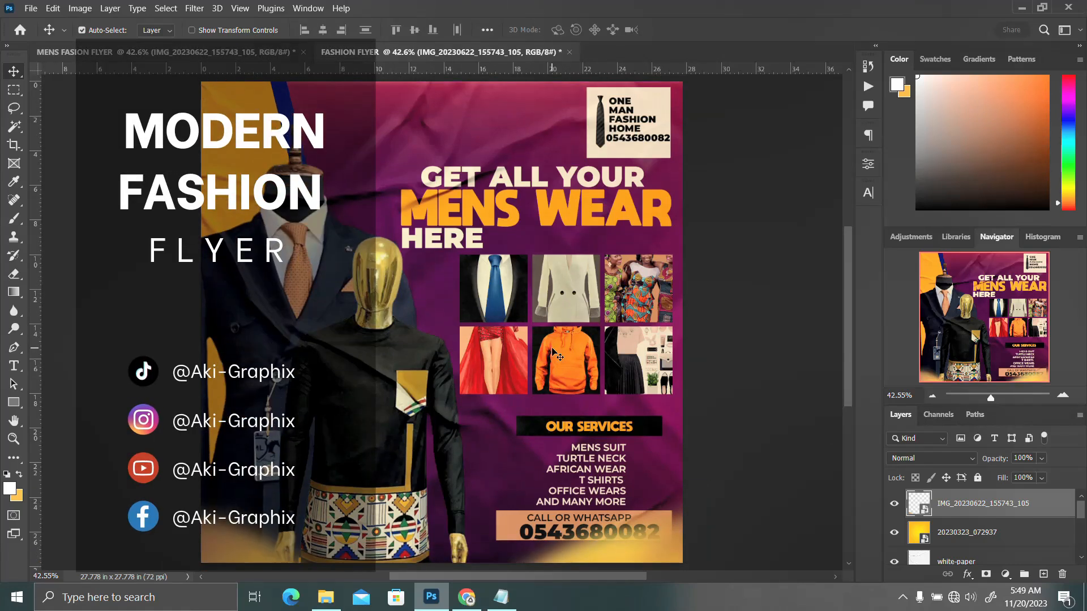